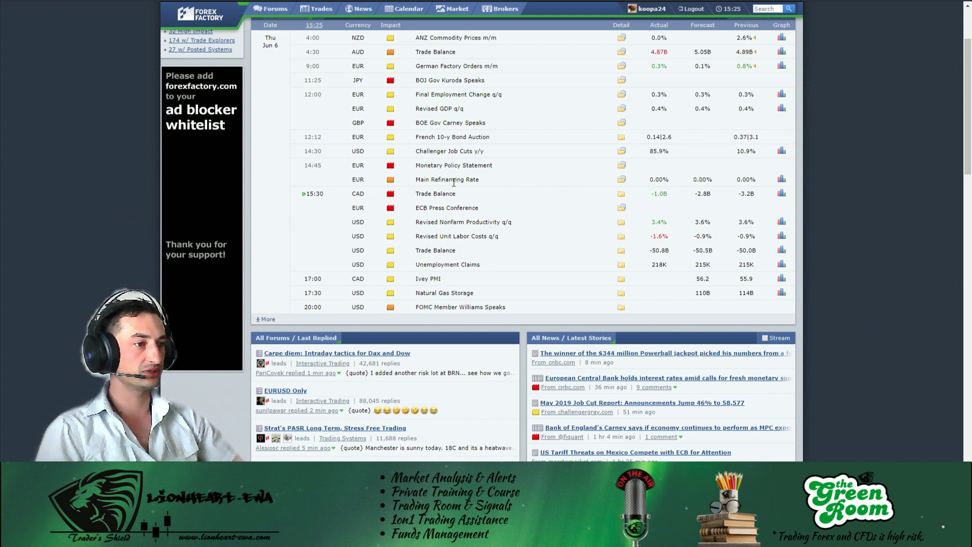
# Highlight the ECB Press Conference entry in the economic calendar and switch to its YouTube live stream
pyautogui.tripleClick(452, 207)
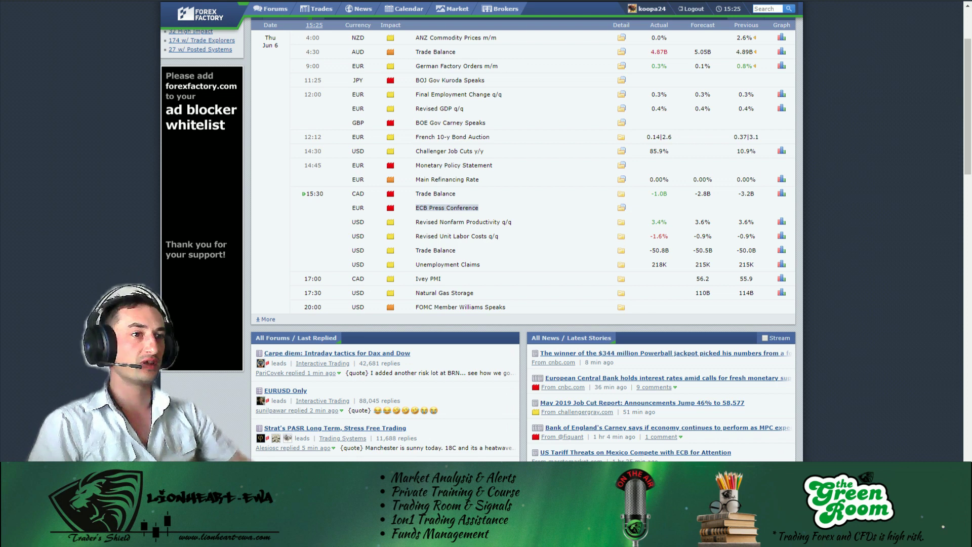
pyautogui.hotkey('alt', 'Tab')
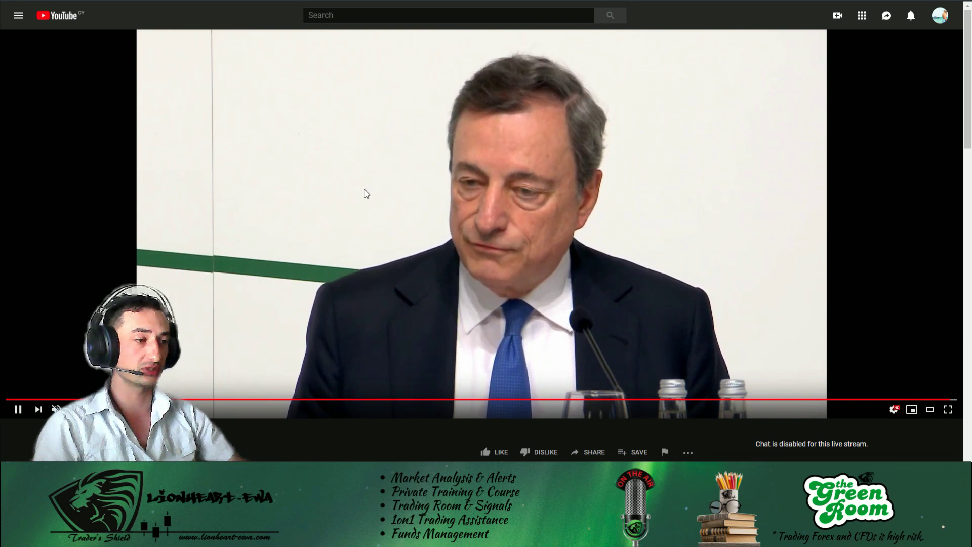
# Switch to the TradingView EURUSD chart, sketch a brush arc around the earlier price waves, and undo it
pyautogui.hotkey('alt', 'Tab')
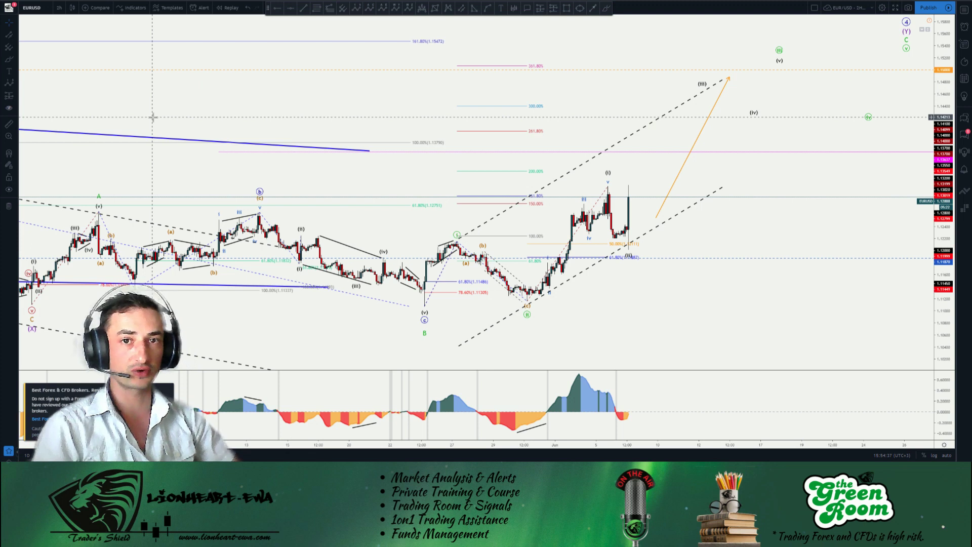
pyautogui.click(608, 9)
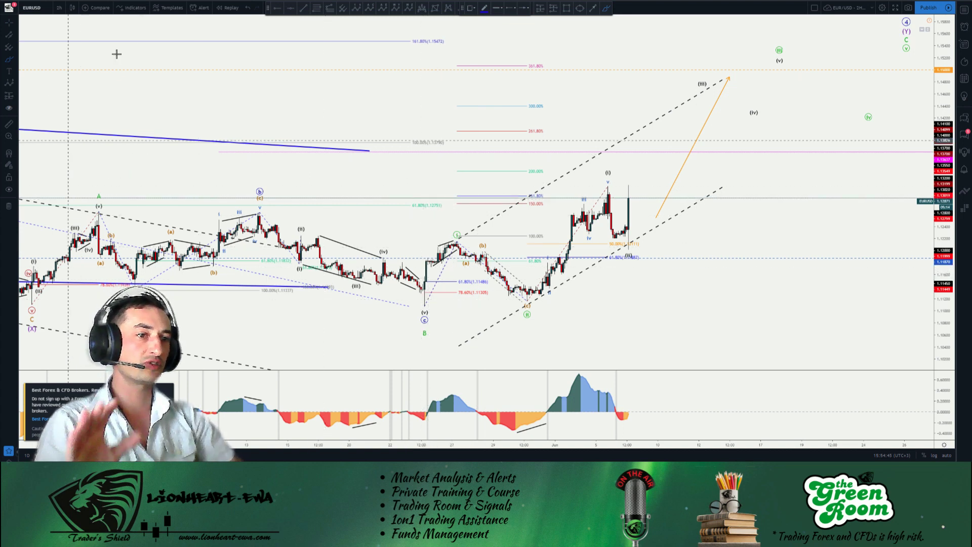
pyautogui.moveTo(91, 105)
pyautogui.mouseDown()
pyautogui.moveTo(387, 156)
pyautogui.moveTo(220, 354)
pyautogui.mouseUp()
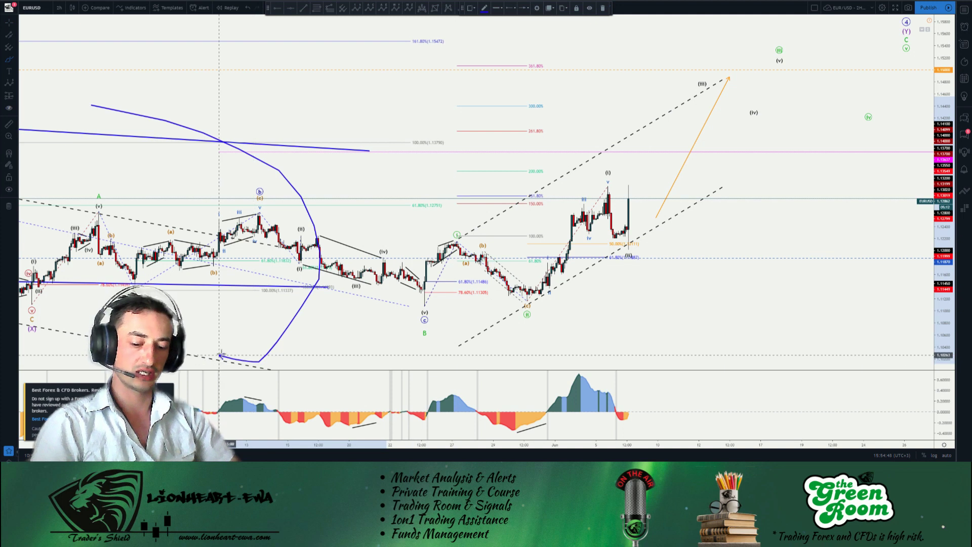
pyautogui.hotkey('ctrl', 'z')
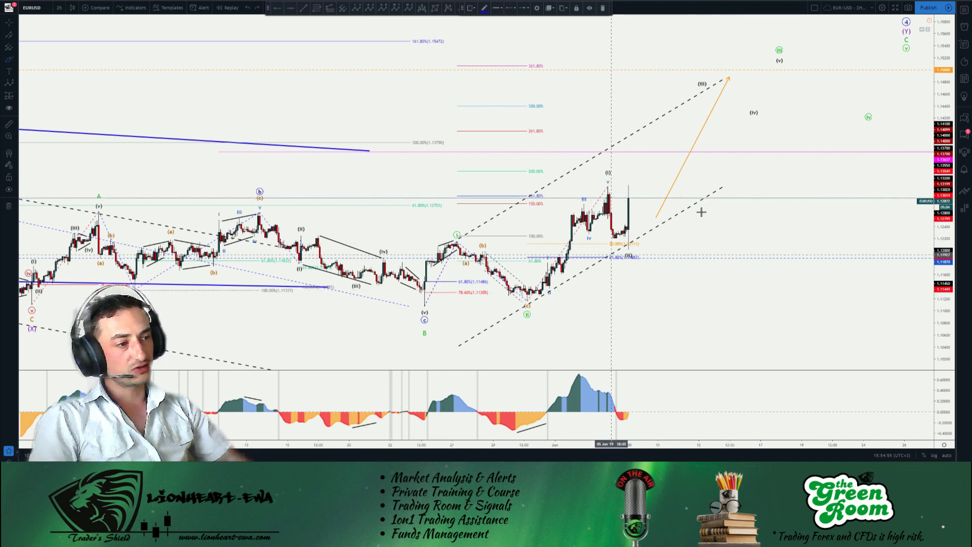
# Sketch brush arrows on EURUSD projecting the rise towards wave 4 and tracing the waves up from the B low, removing each stroke
pyautogui.click(885, 38)
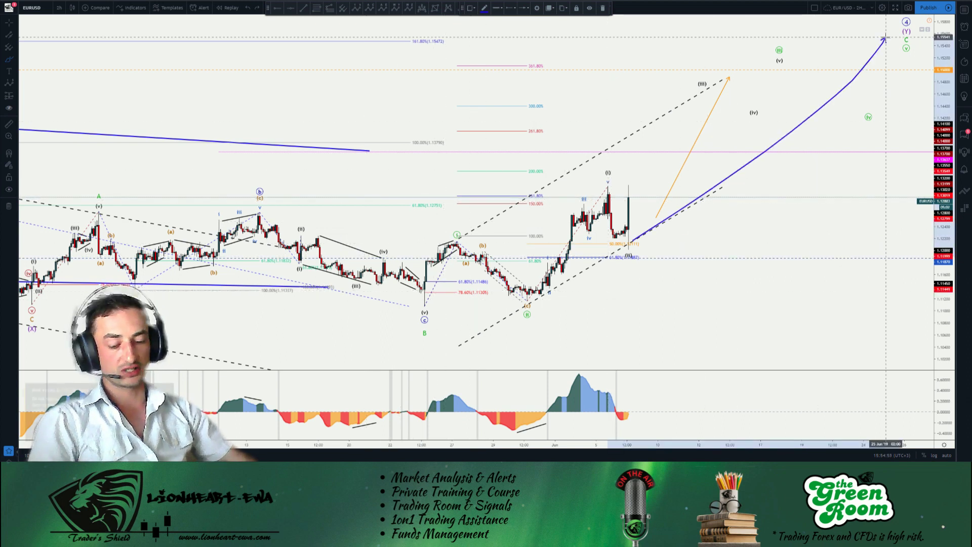
pyautogui.press('Escape')
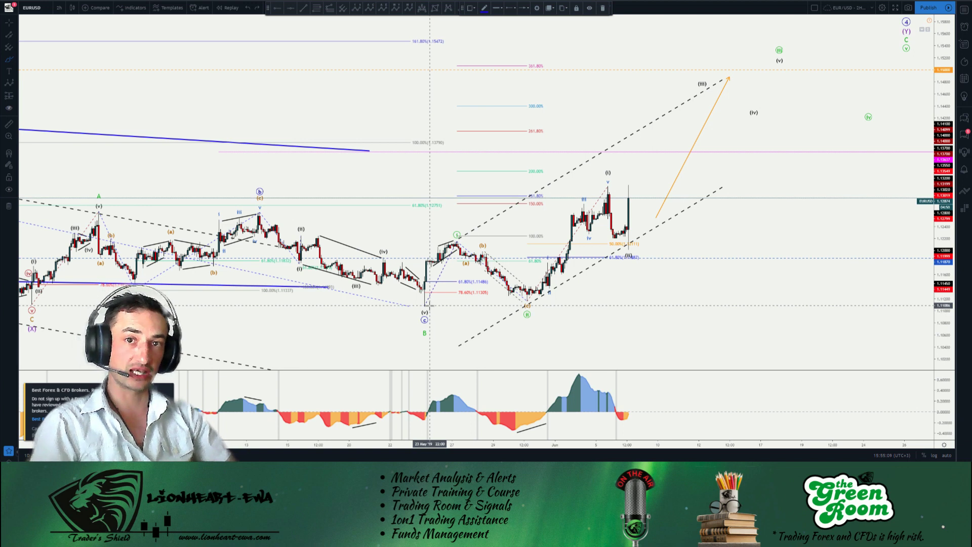
pyautogui.moveTo(435, 296)
pyautogui.mouseDown()
pyautogui.moveTo(471, 231)
pyautogui.moveTo(527, 301)
pyautogui.mouseUp()
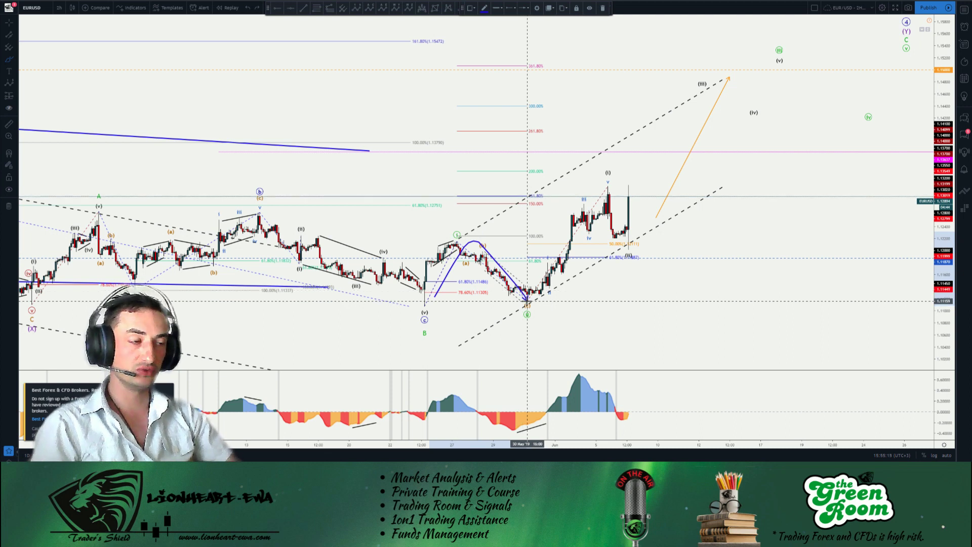
pyautogui.moveTo(527, 301)
pyautogui.mouseDown()
pyautogui.moveTo(608, 181)
pyautogui.moveTo(626, 248)
pyautogui.moveTo(718, 51)
pyautogui.mouseUp()
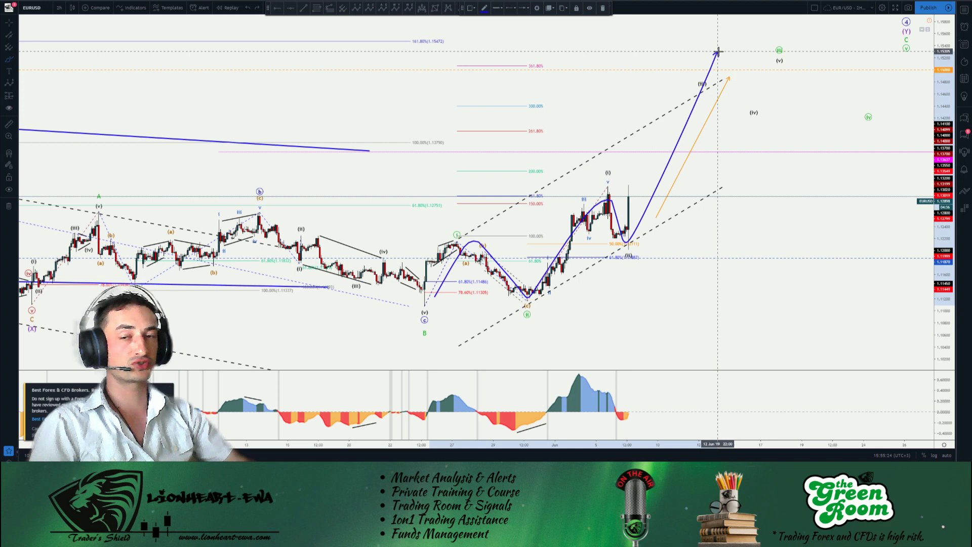
pyautogui.hotkey('ctrl', 'z')
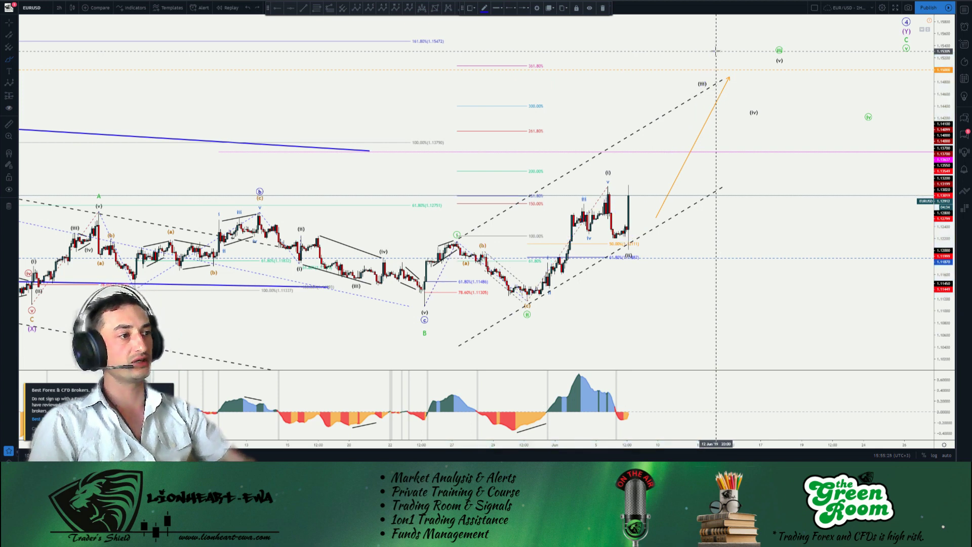
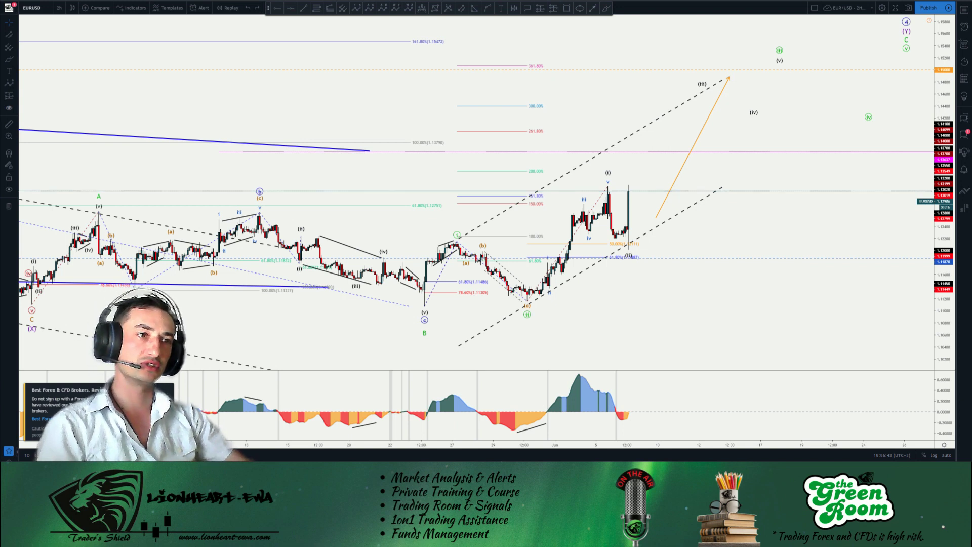
# Switch to the Market Crash Cycles article and read through its introduction down to the VIX section
pyautogui.hotkey('alt', 'Tab')
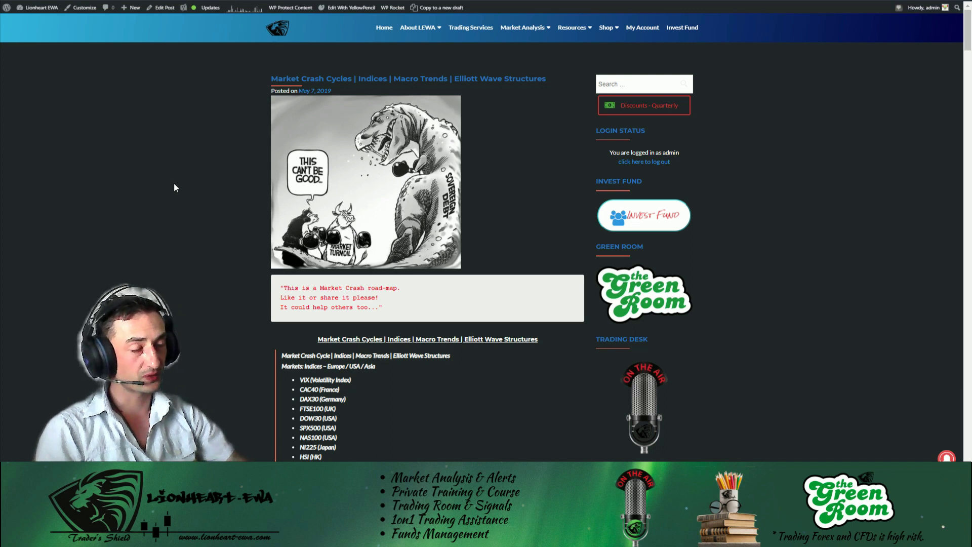
pyautogui.scroll(-1, 174, 184)
pyautogui.scroll(-7, 174, 187)
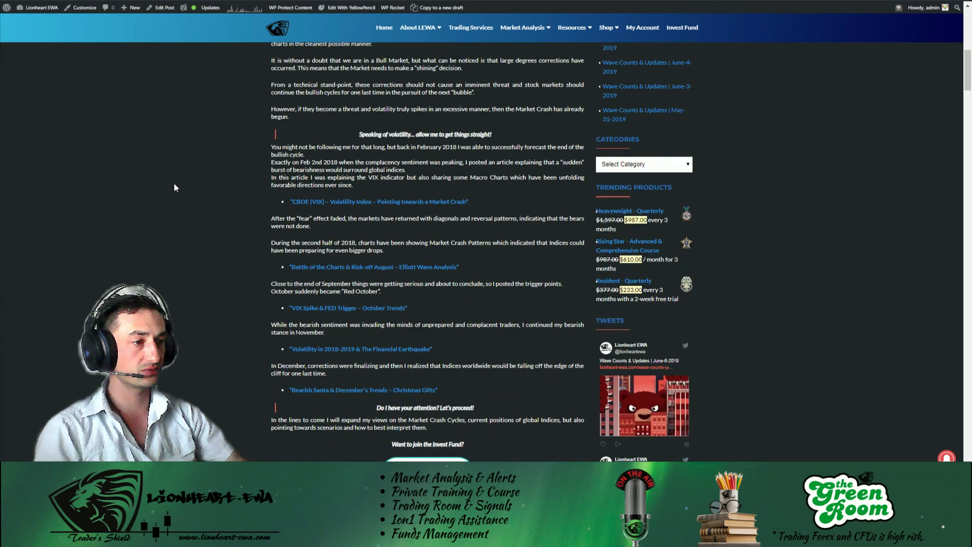
pyautogui.scroll(6, 256, 202)
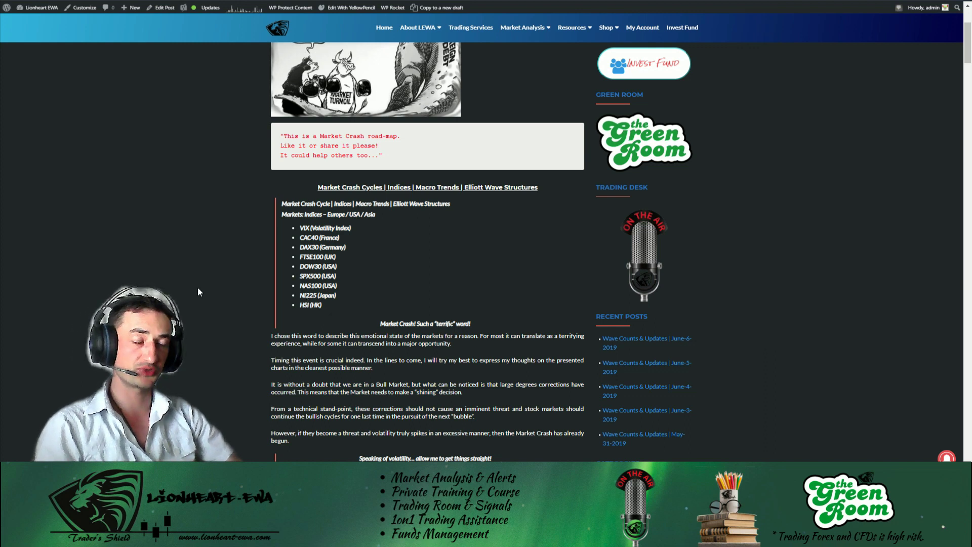
pyautogui.scroll(-3, 198, 292)
pyautogui.scroll(-10, 198, 293)
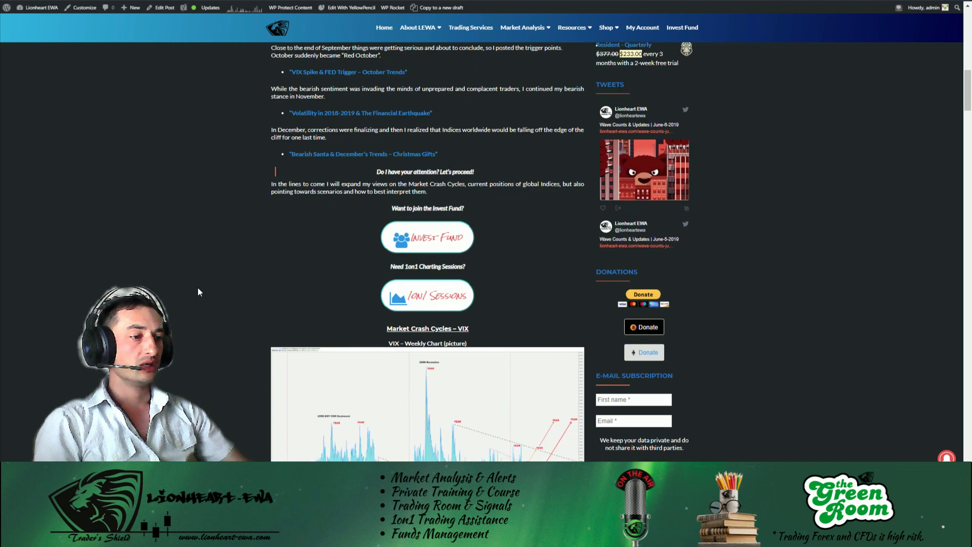
pyautogui.scroll(2, 198, 292)
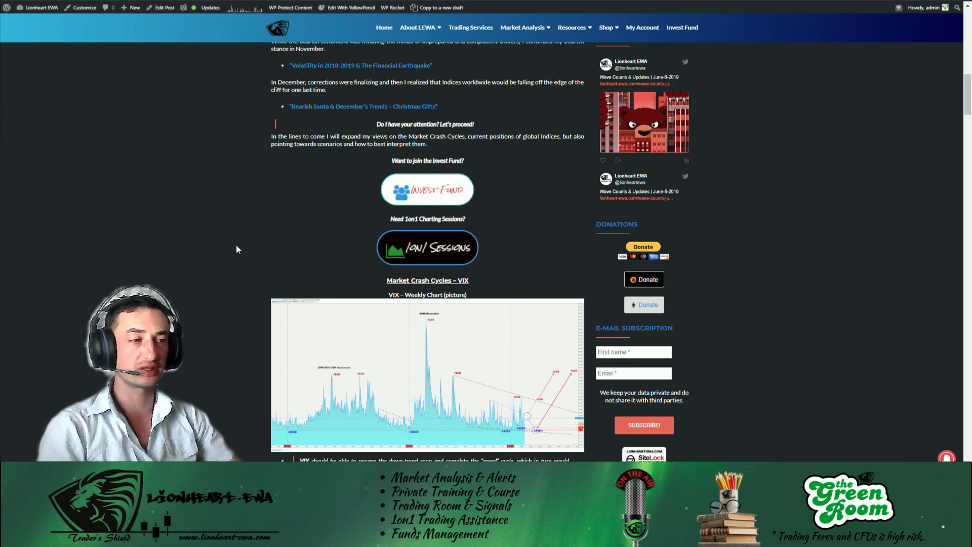
# Review the VIX section and examine its weekly chart picture at full size, then return to the article
pyautogui.scroll(-3, 202, 243)
pyautogui.scroll(2, 201, 243)
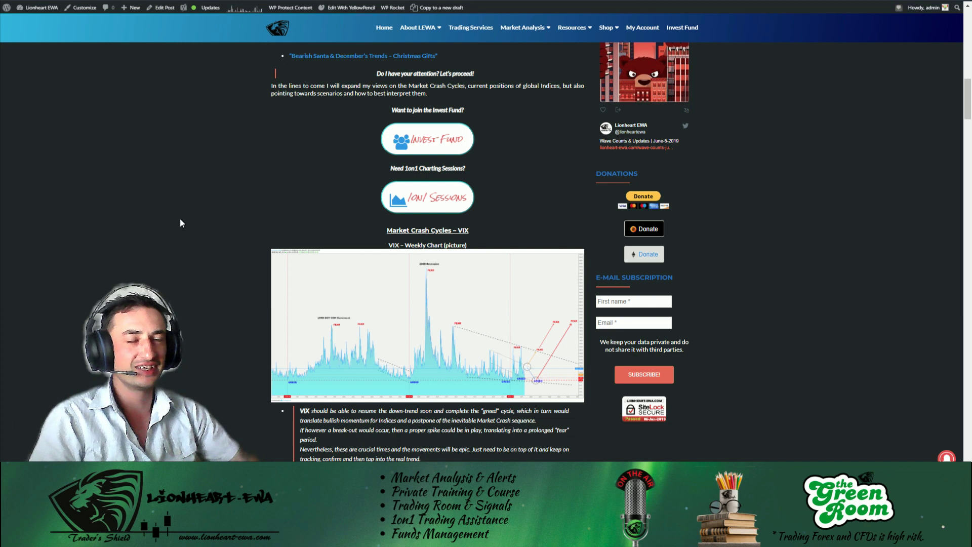
pyautogui.scroll(-2, 158, 201)
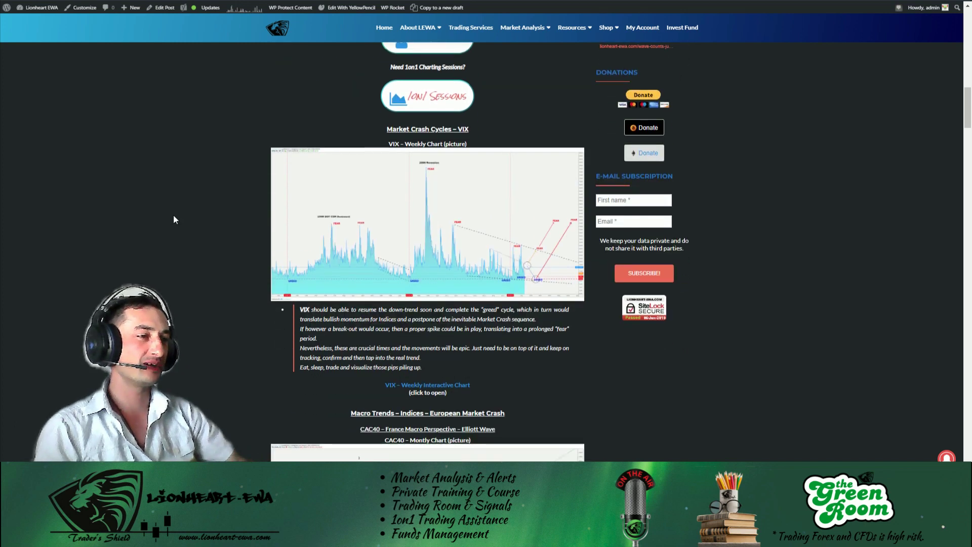
pyautogui.scroll(1, 175, 218)
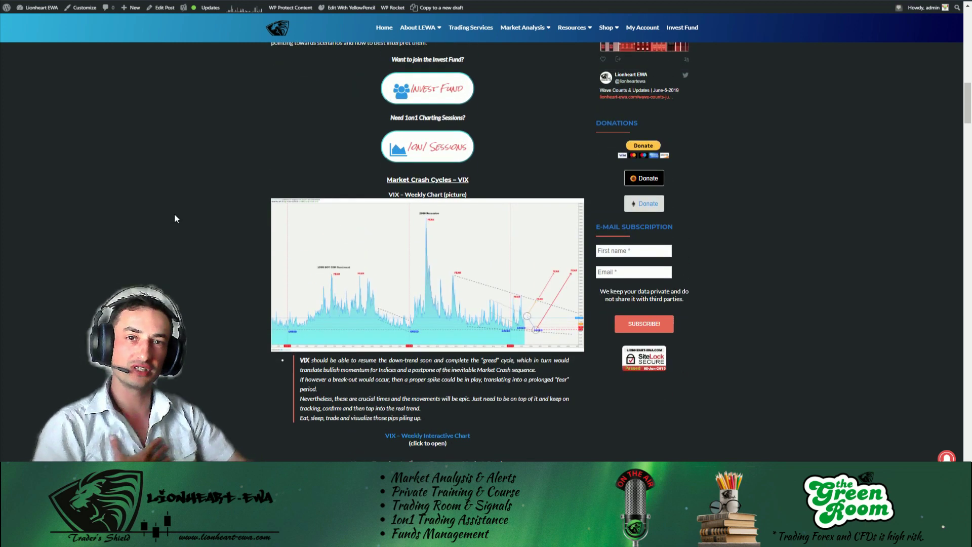
pyautogui.scroll(-1, 175, 218)
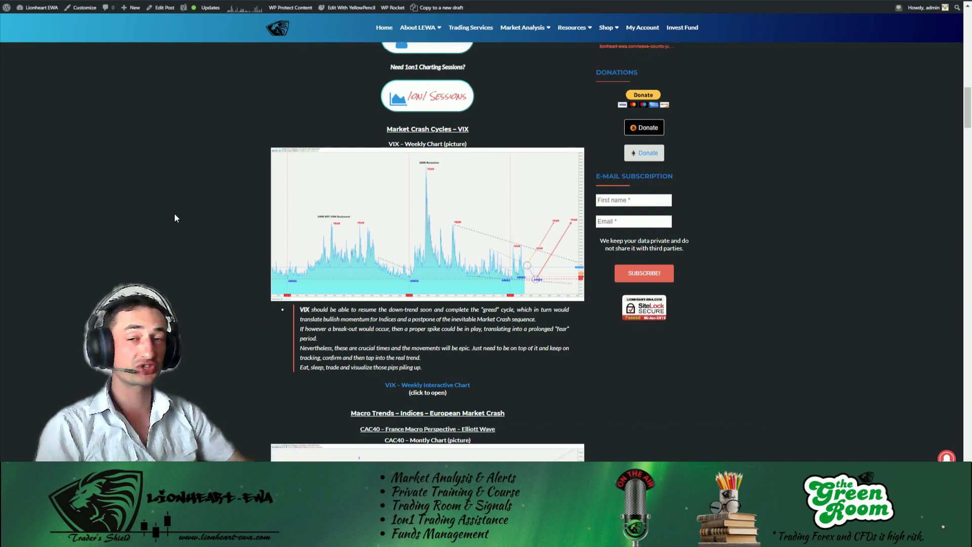
pyautogui.scroll(1, 173, 220)
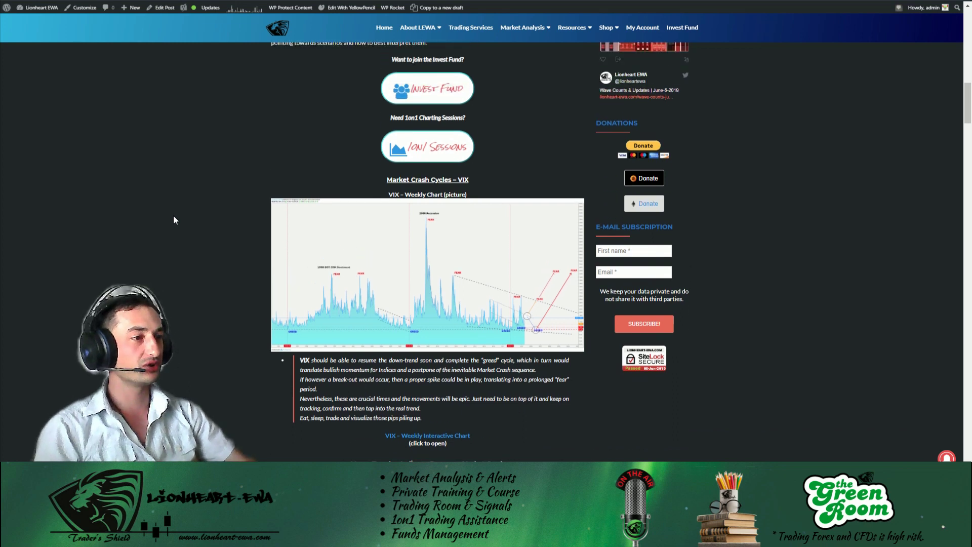
pyautogui.scroll(-1, 174, 220)
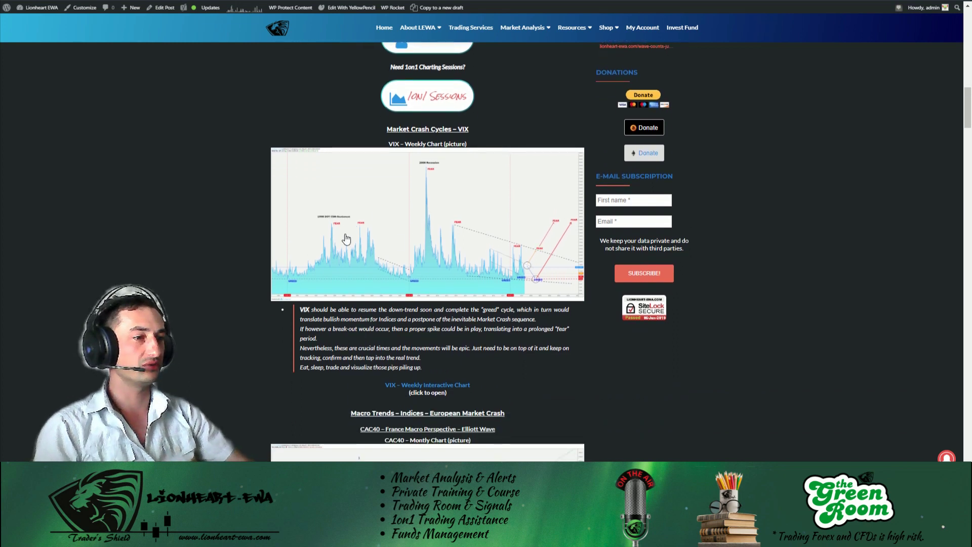
pyautogui.click(401, 241)
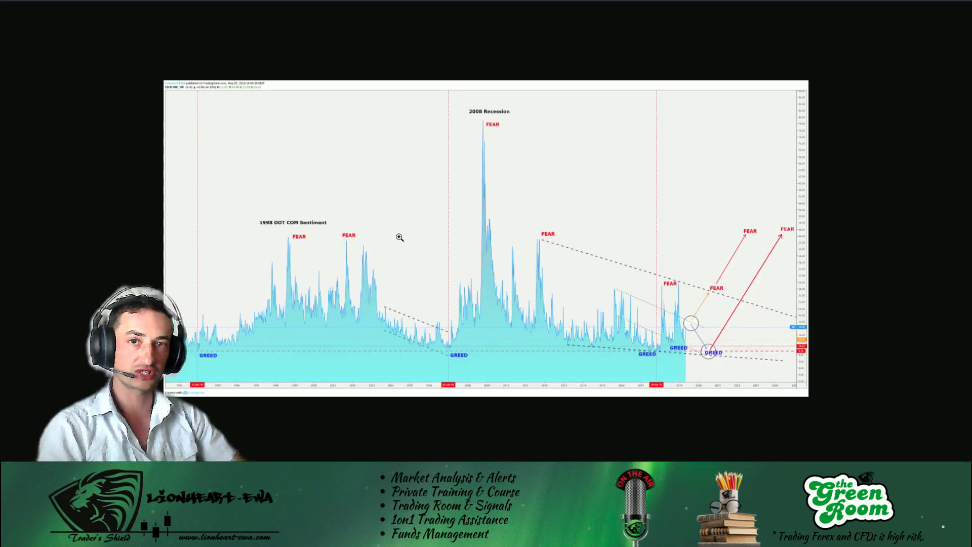
pyautogui.click(482, 209)
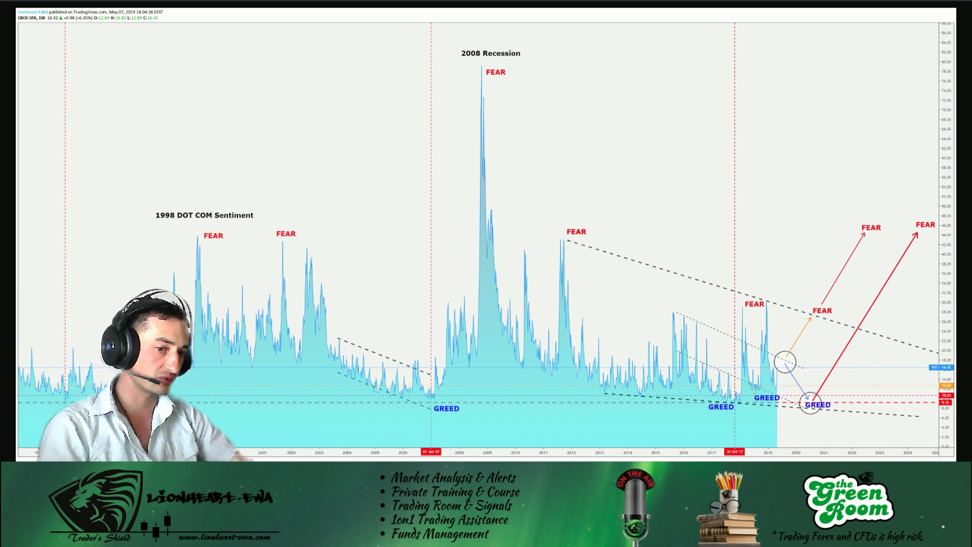
pyautogui.click(204, 190)
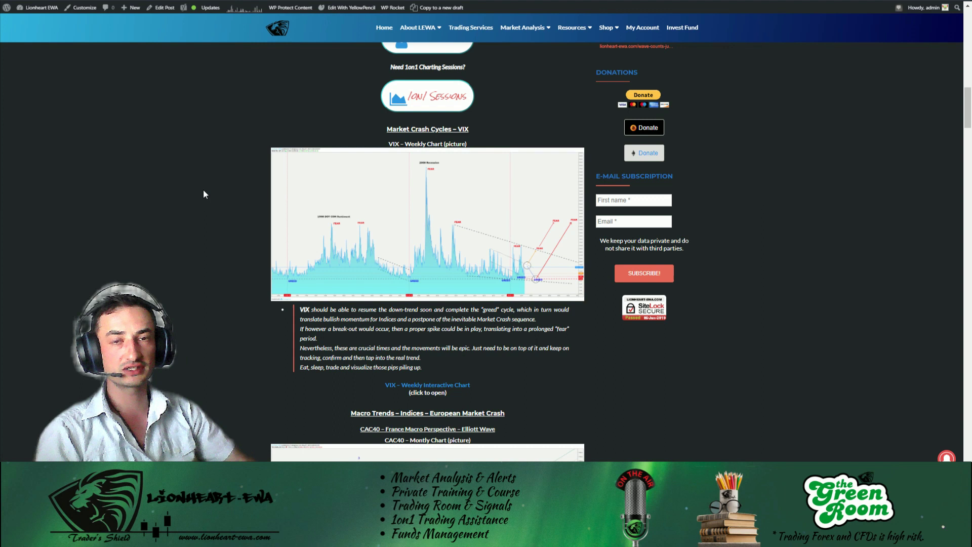
# Examine the CAC40 monthly chart picture at full size and return to the article
pyautogui.scroll(-5, 203, 190)
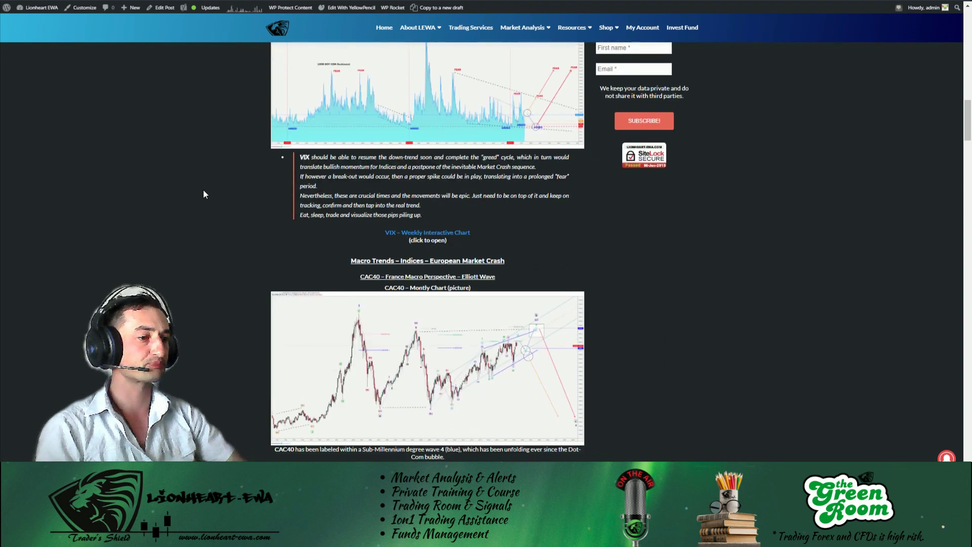
pyautogui.scroll(-1, 383, 217)
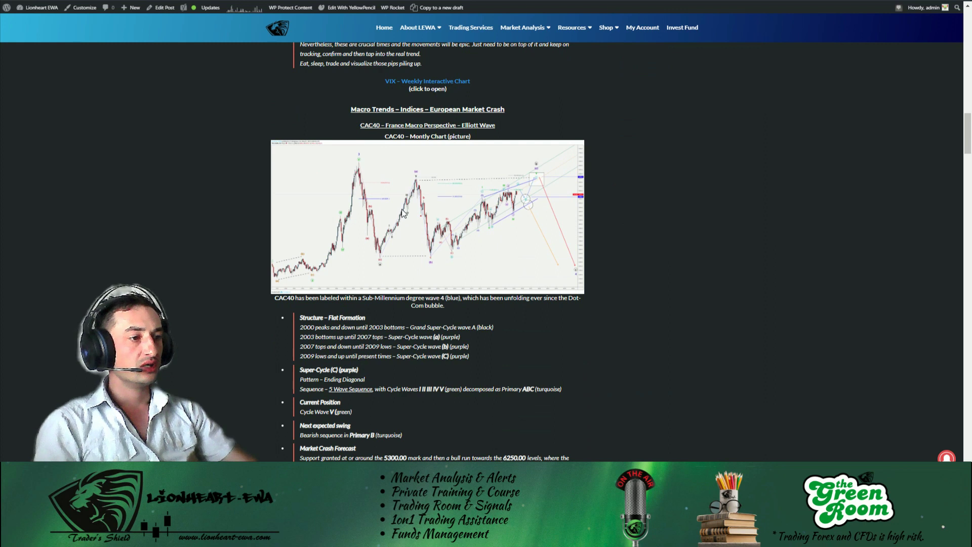
pyautogui.click(403, 212)
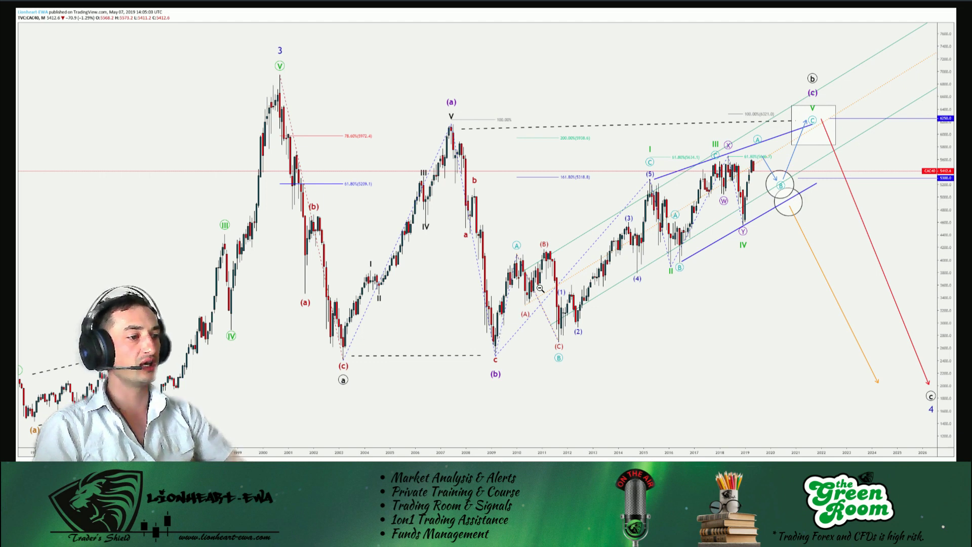
pyautogui.click(650, 151)
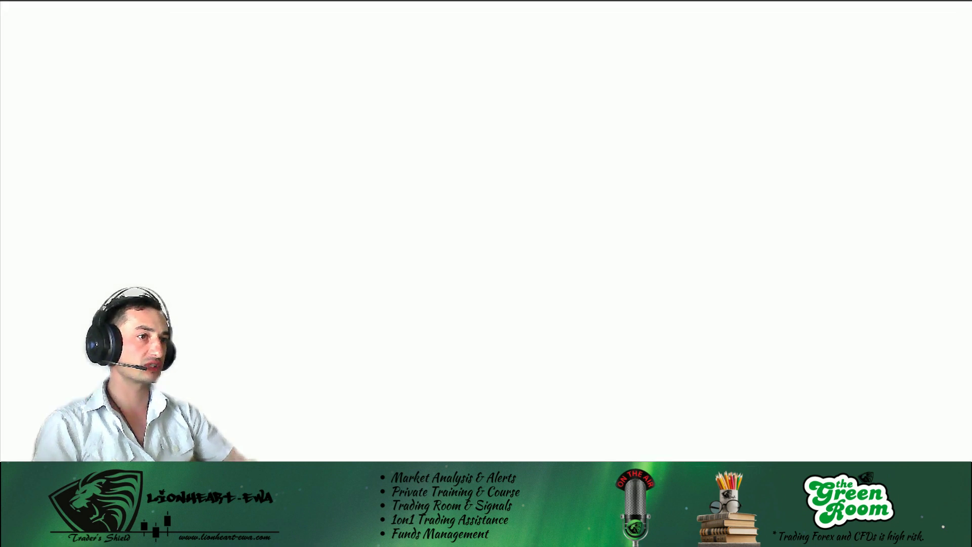
# Read the CAC40 notes on structure, current position, next expected swing and market crash forecast
pyautogui.scroll(-6, 191, 212)
pyautogui.scroll(1, 191, 212)
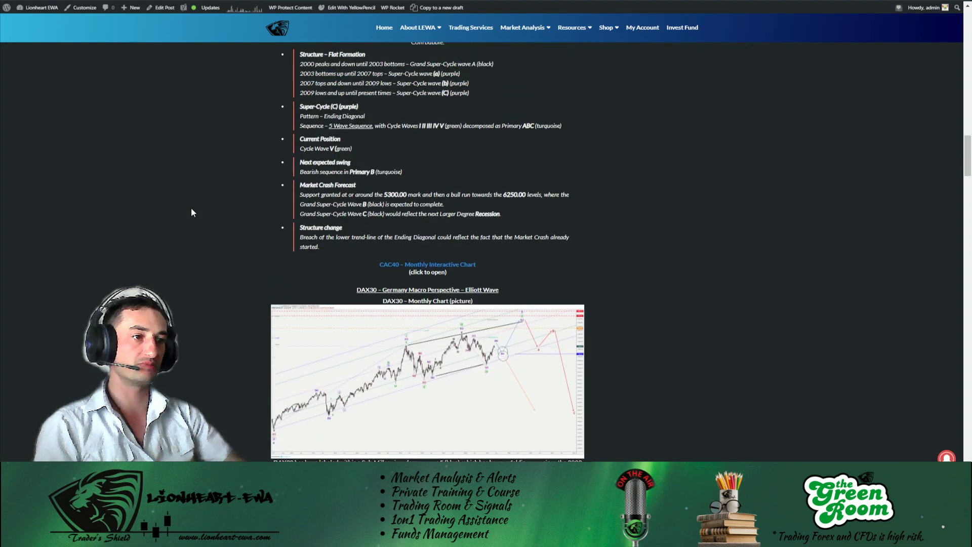
pyautogui.scroll(3, 191, 212)
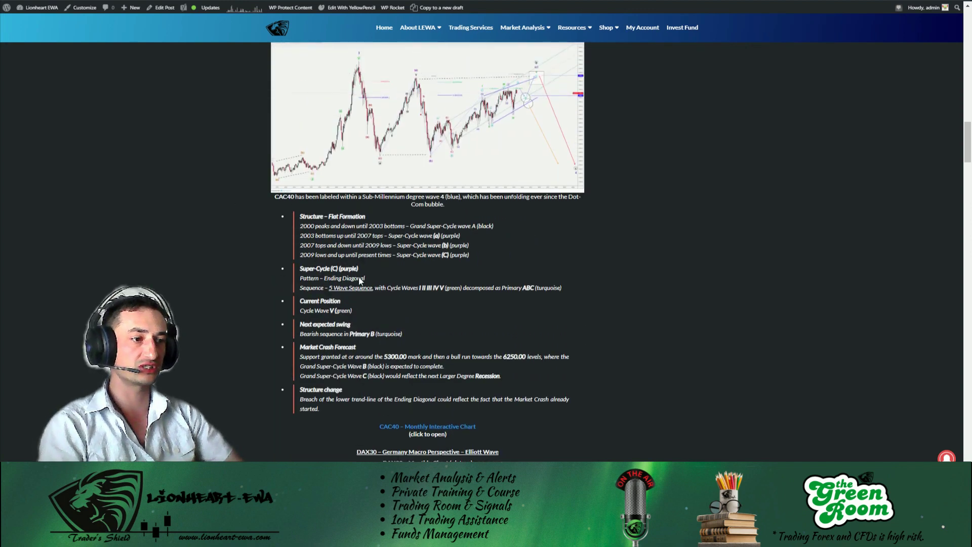
pyautogui.scroll(-3, 162, 291)
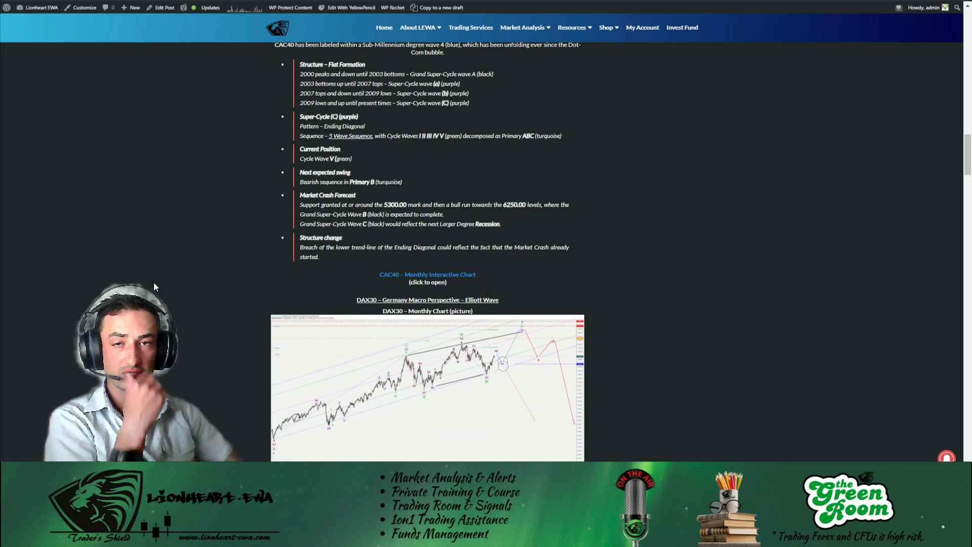
# Open the DAX30 monthly chart picture from the Germany macro perspective section in enlarged view
pyautogui.scroll(-3, 156, 266)
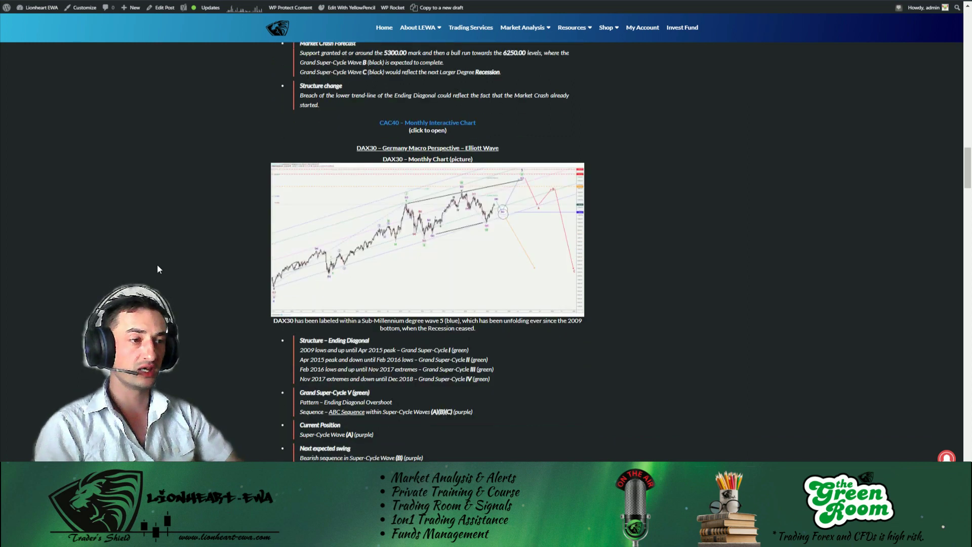
pyautogui.click(506, 238)
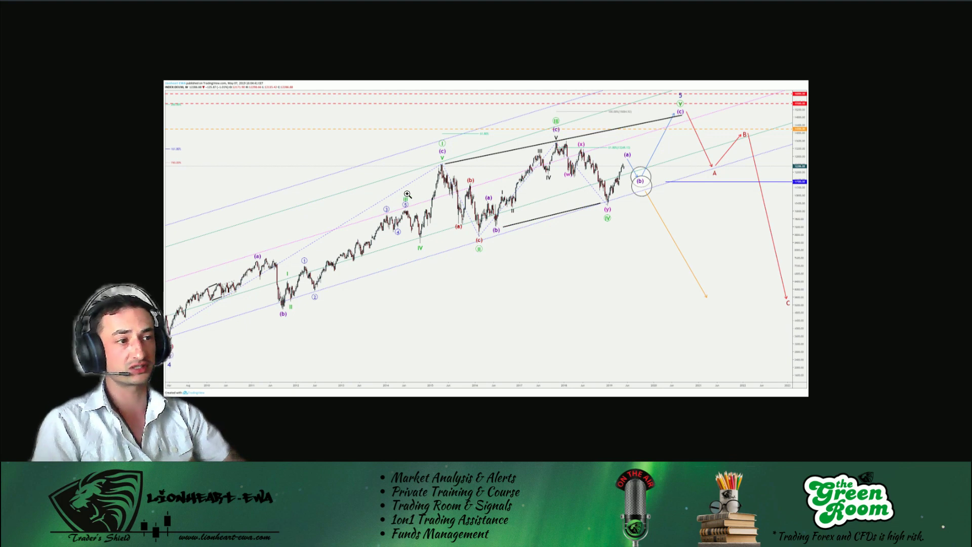
# Examine the DAX30 chart picture at full size, then open the FTSE100 monthly chart picture at full size
pyautogui.click(407, 195)
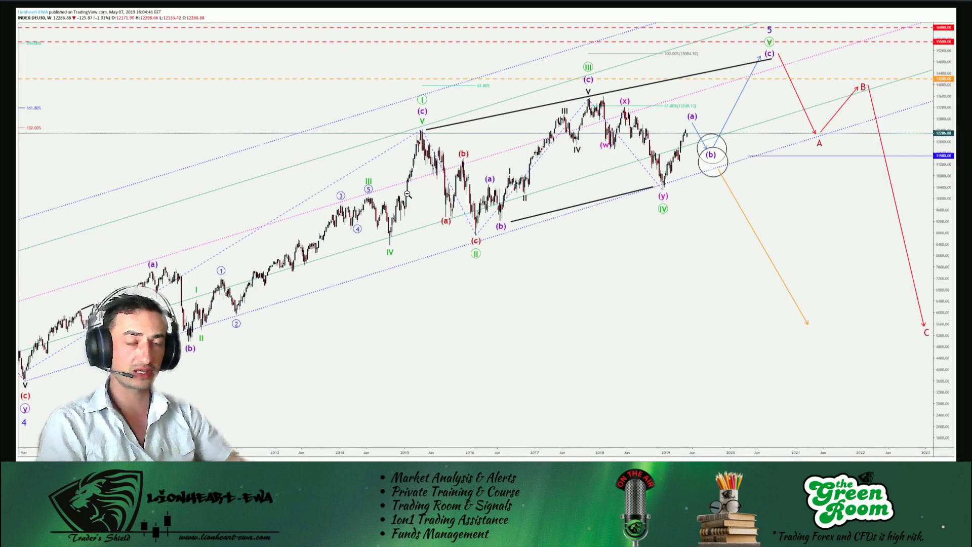
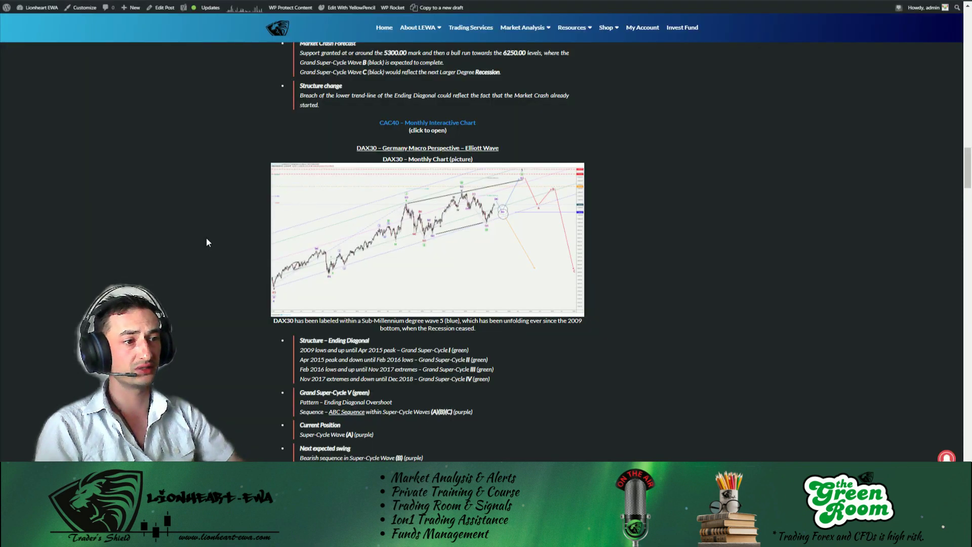
pyautogui.scroll(-2, 206, 237)
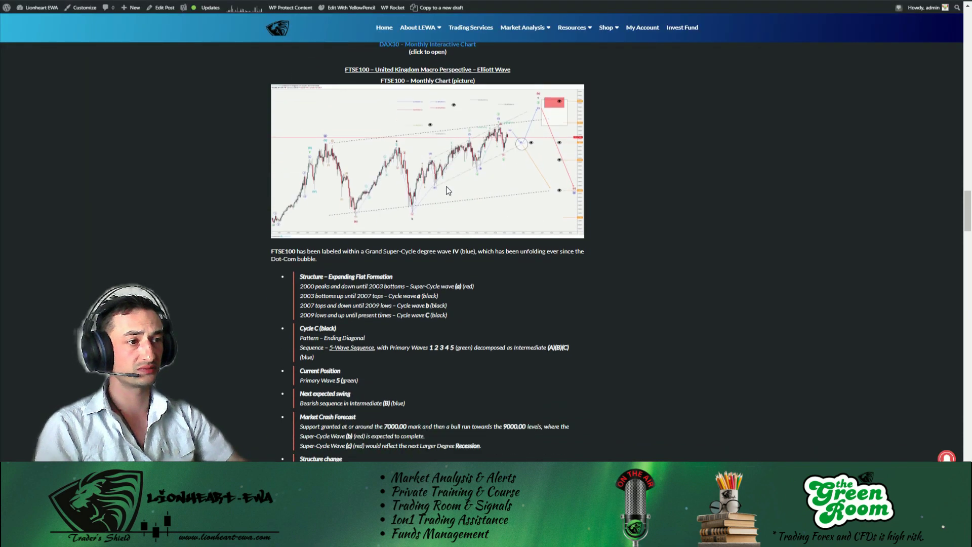
pyautogui.click(445, 185)
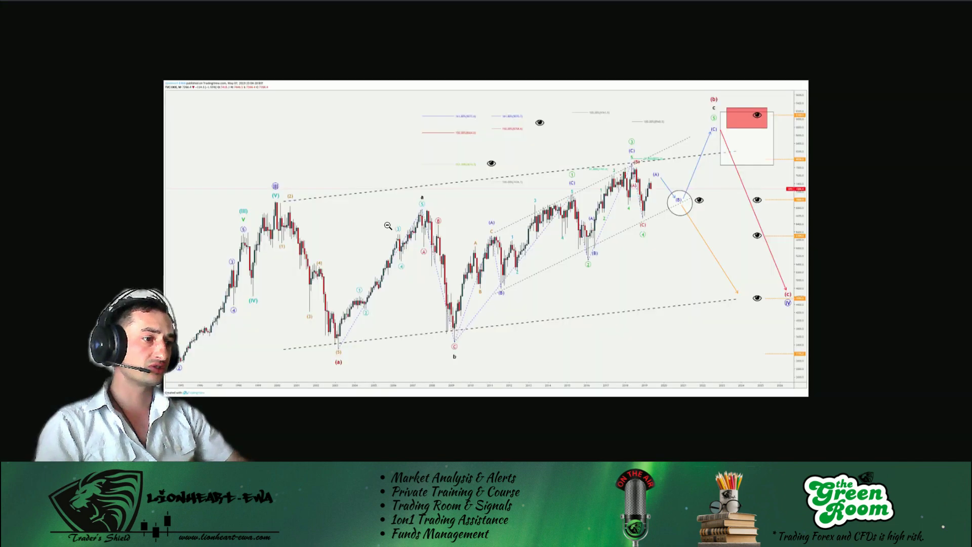
pyautogui.click(388, 226)
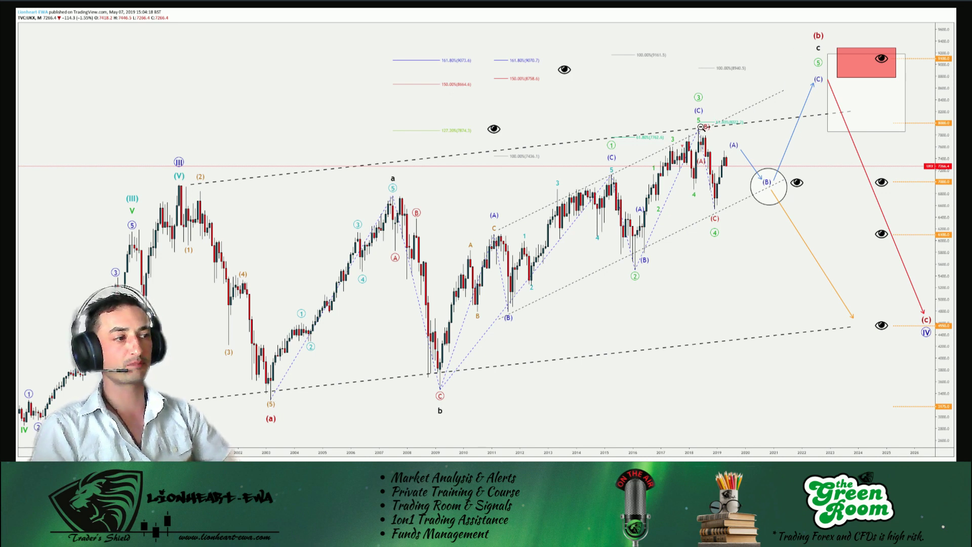
# Examine the recent swings and projected paths on the full-size FTSE100 monthly chart and return to the article
pyautogui.rightClick(681, 138)
pyautogui.click(682, 147)
pyautogui.click(682, 147)
pyautogui.click(682, 147)
pyautogui.click(683, 147)
pyautogui.click(684, 146)
pyautogui.rightClick(682, 146)
pyautogui.click(679, 143)
pyautogui.click(678, 142)
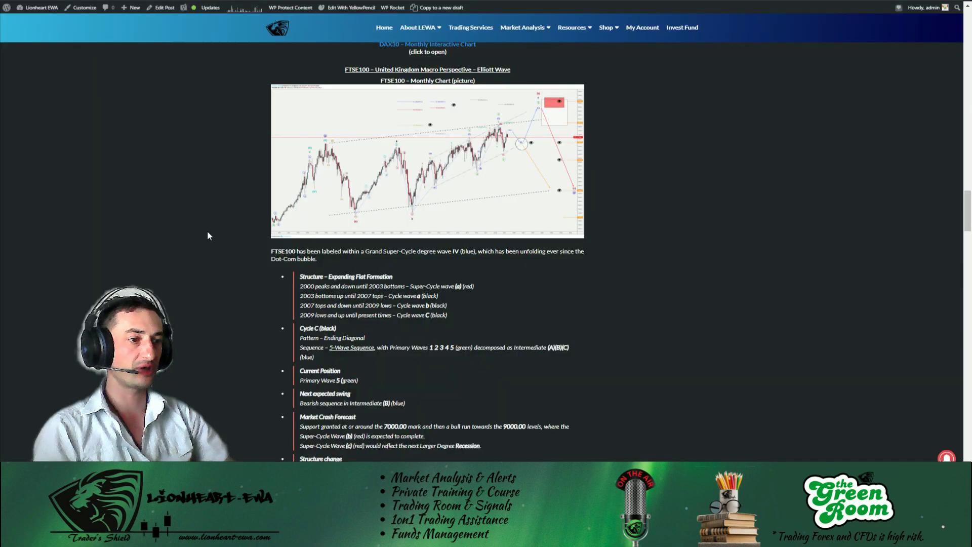
# Examine the US30 monthly chart picture from the USA market crash section at full size and return to the article
pyautogui.scroll(-8, 208, 231)
pyautogui.scroll(2, 208, 231)
pyautogui.click(391, 295)
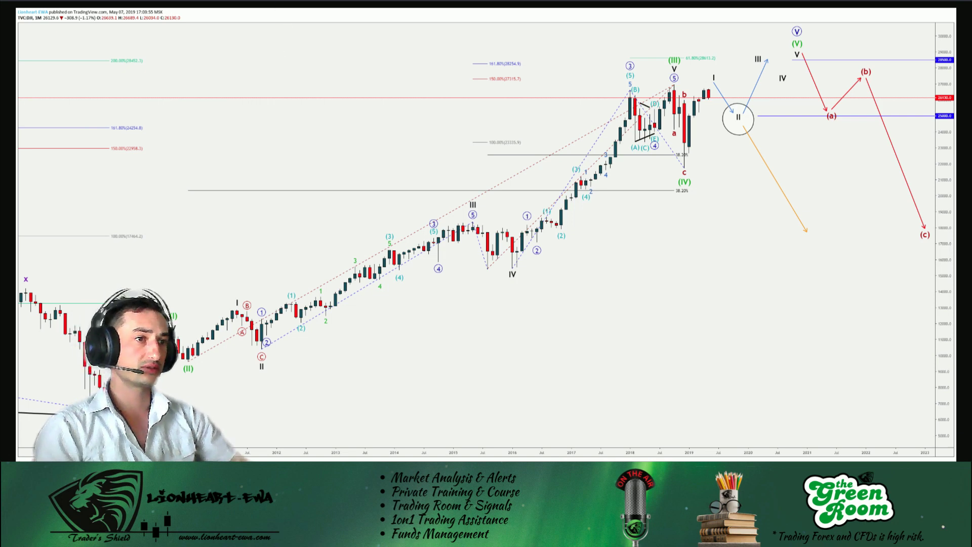
pyautogui.click(218, 125)
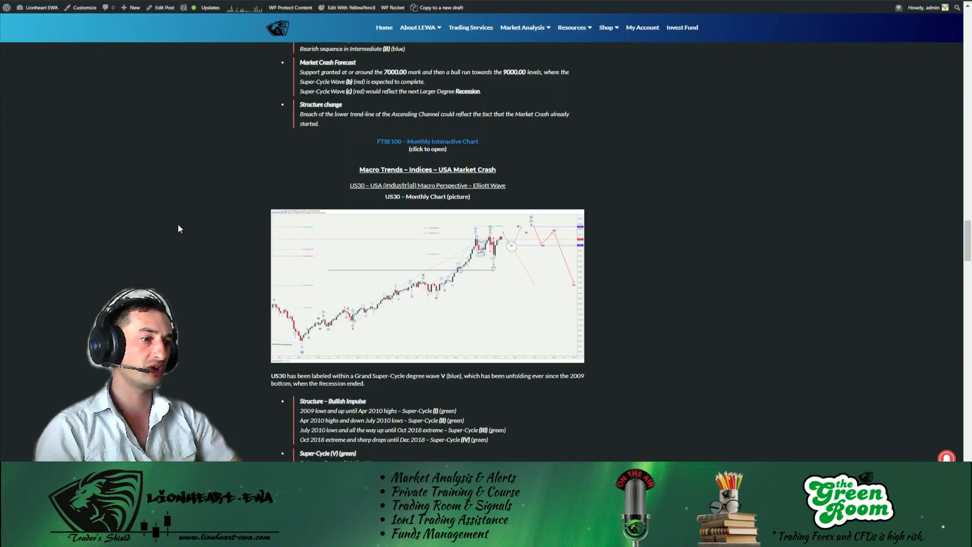
# Examine the SPX500 monthly chart picture at full size and return to the article
pyautogui.scroll(-10, 177, 223)
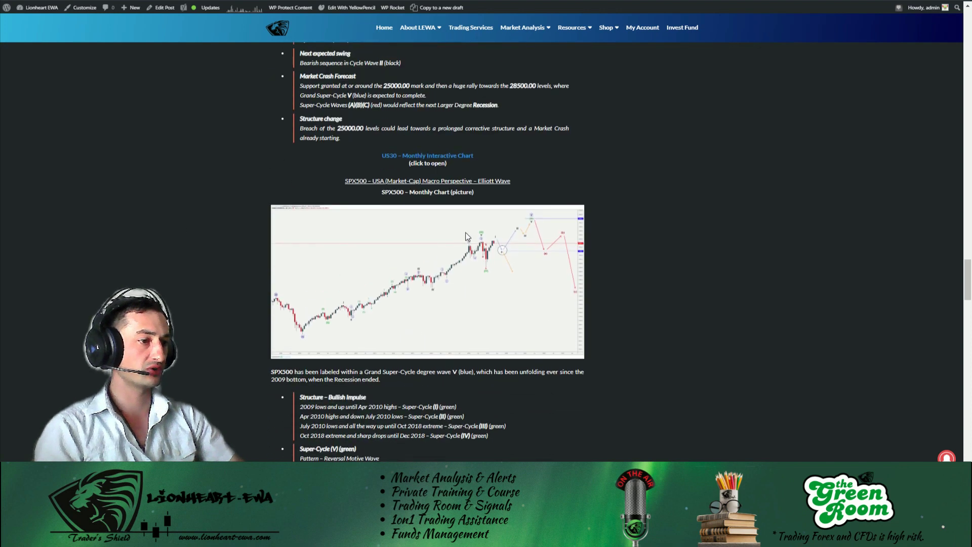
pyautogui.click(466, 232)
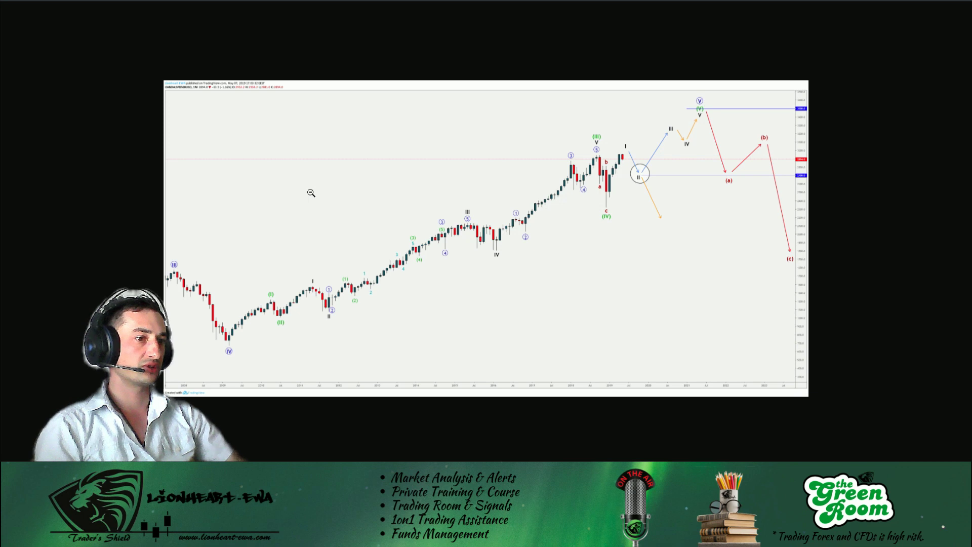
pyautogui.click(310, 192)
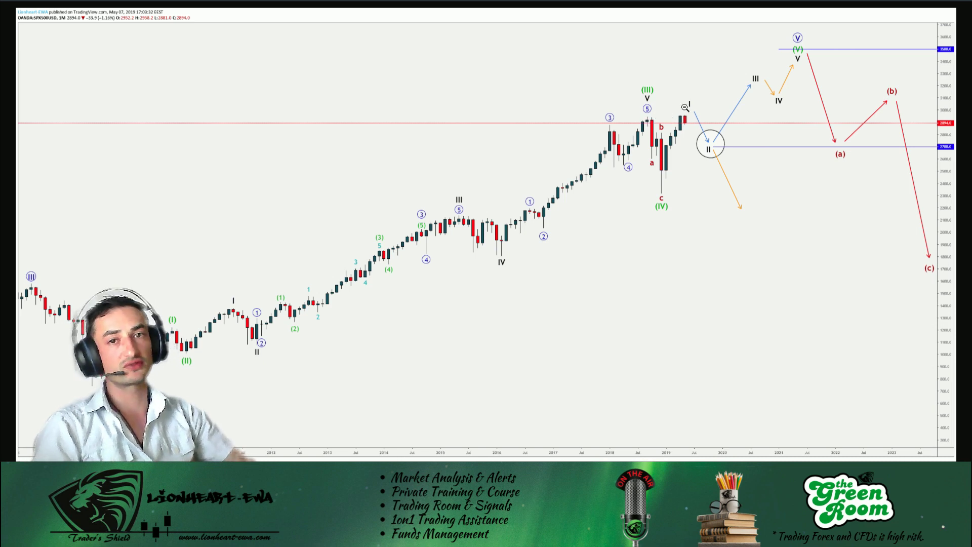
pyautogui.click(711, 153)
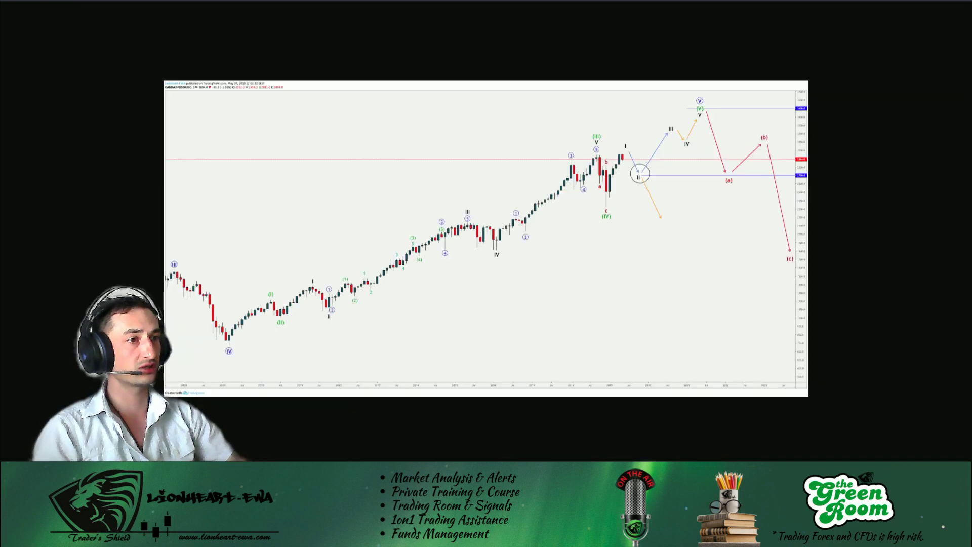
pyautogui.click(213, 109)
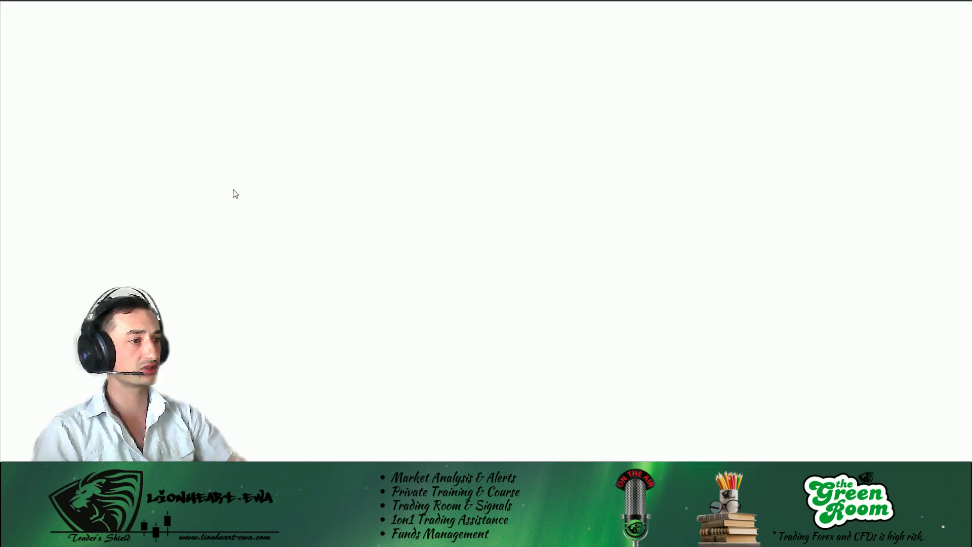
# Examine the NAS100 monthly chart picture from the USA (Tech) macro perspective at full size and return to the article
pyautogui.scroll(-2, 207, 187)
pyautogui.scroll(3, 206, 186)
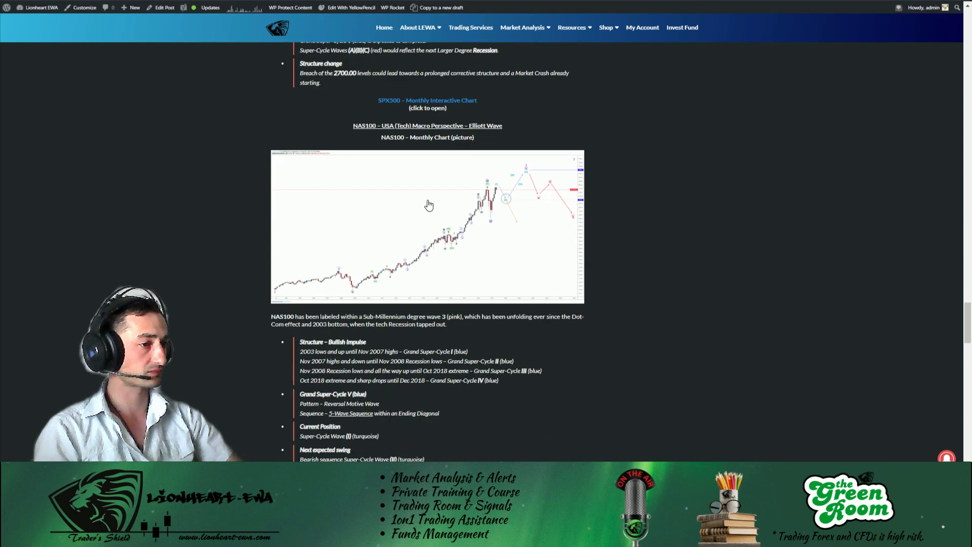
pyautogui.click(456, 202)
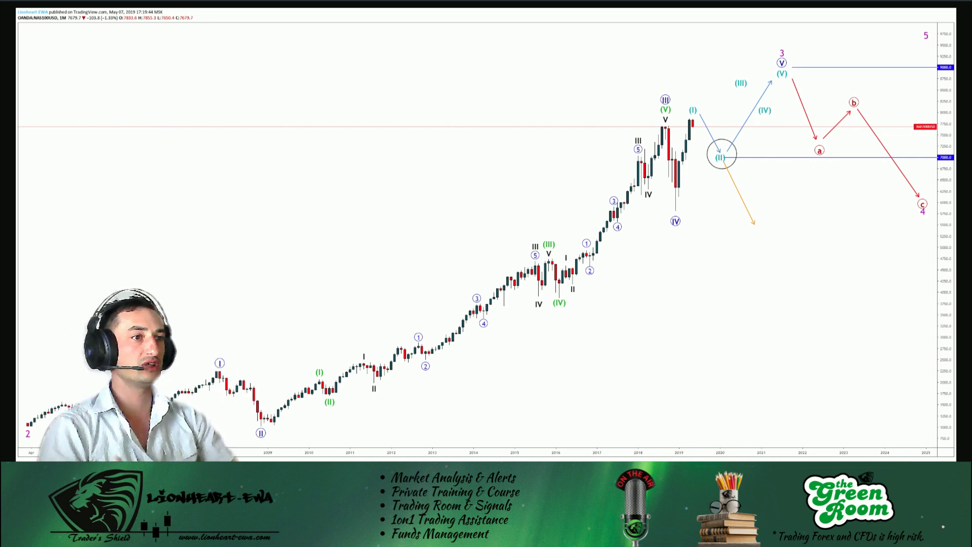
pyautogui.press('Escape')
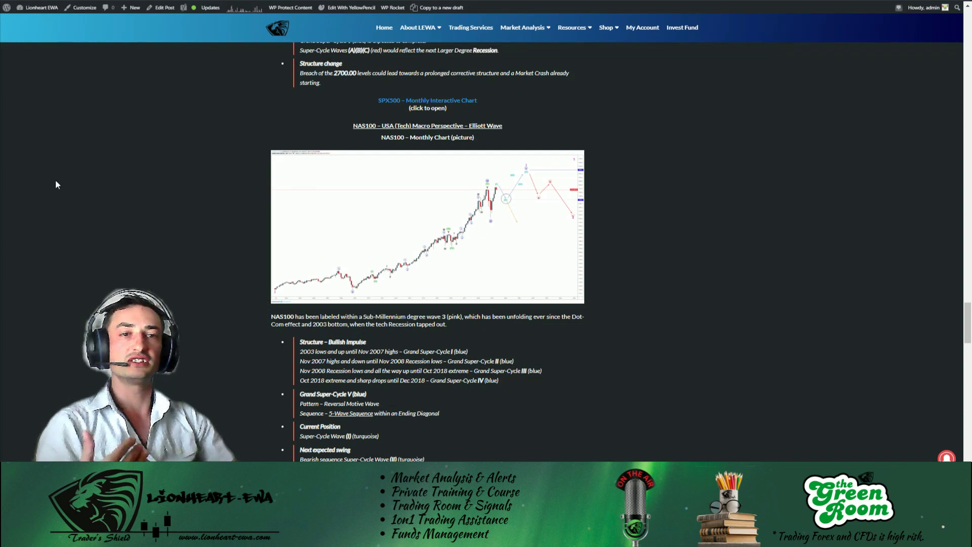
# Examine the NI225 monthly chart picture from the Asian market crash section at full size and return to the article
pyautogui.scroll(-9, 92, 183)
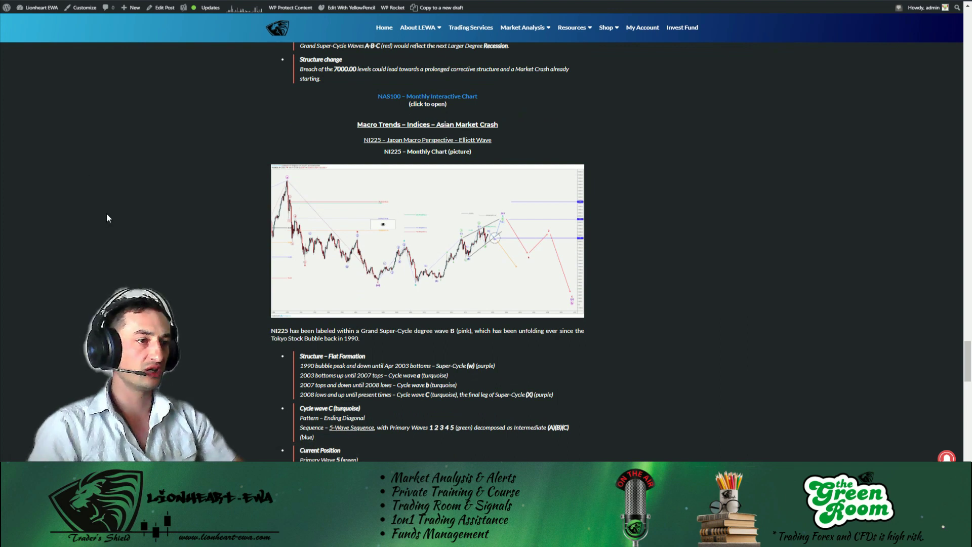
pyautogui.click(360, 213)
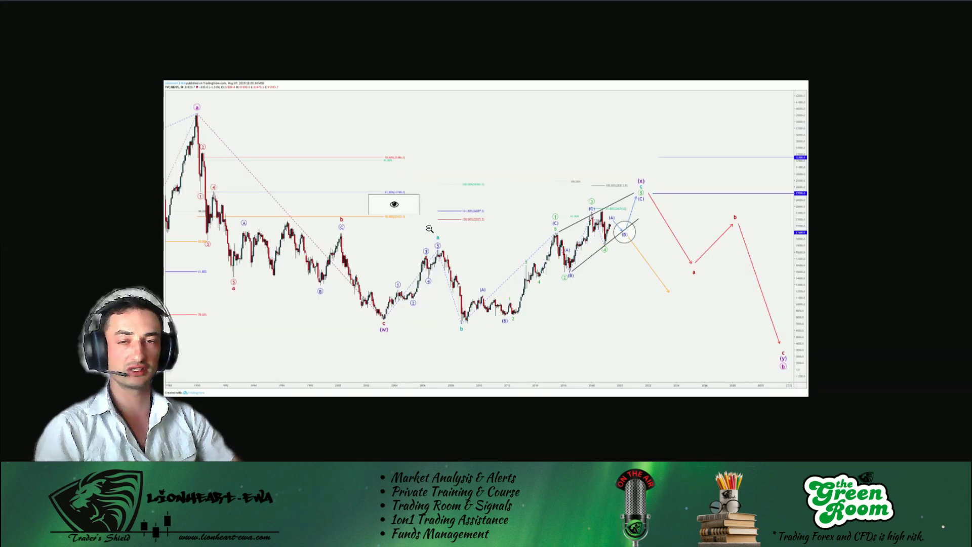
pyautogui.click(428, 229)
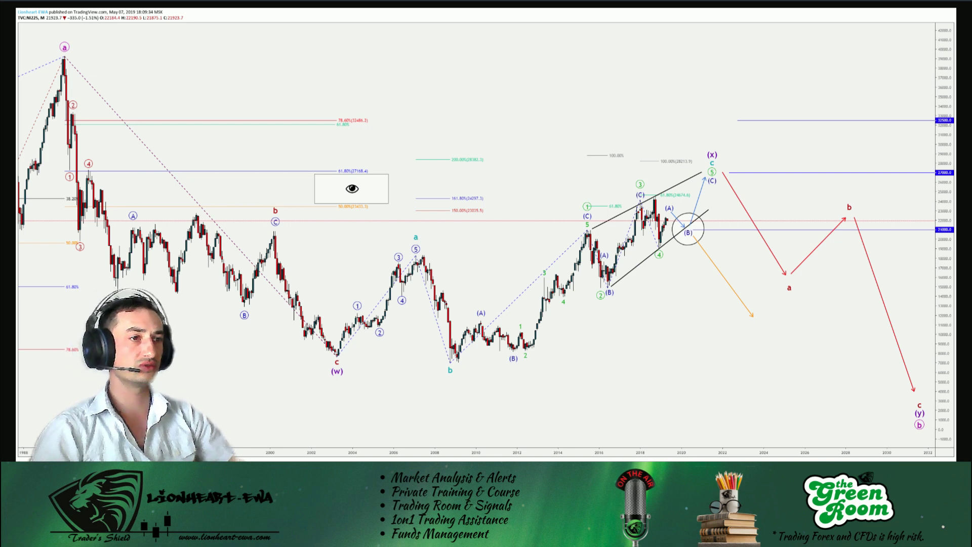
pyautogui.click(203, 259)
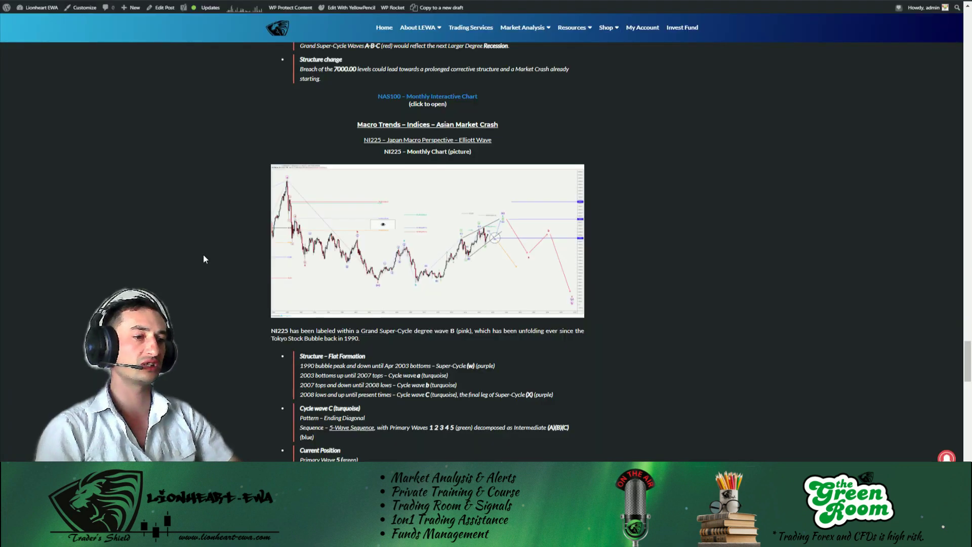
# Examine the HSI (Hang Seng) monthly chart picture at full size, then look through the rest of the article
pyautogui.scroll(-9, 190, 250)
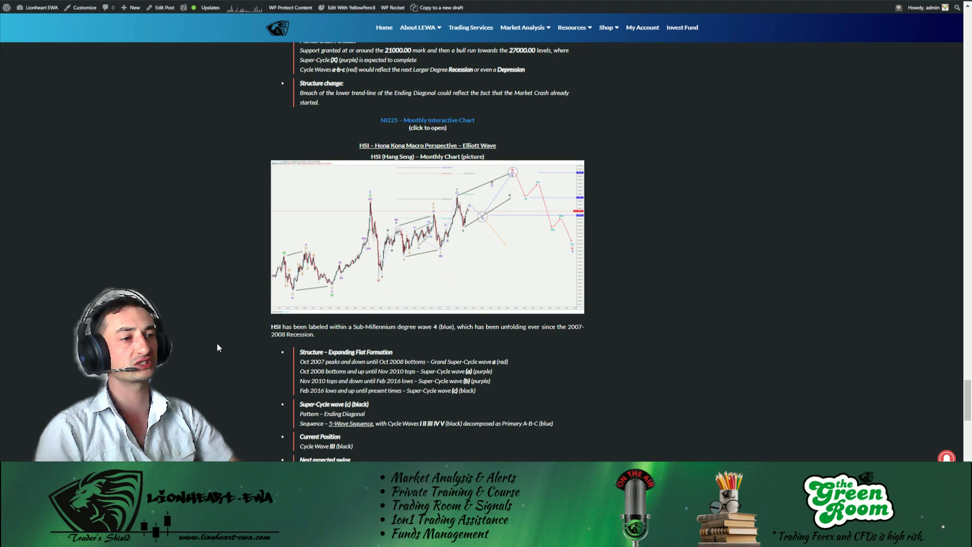
pyautogui.scroll(4, 202, 278)
pyautogui.scroll(-2, 202, 279)
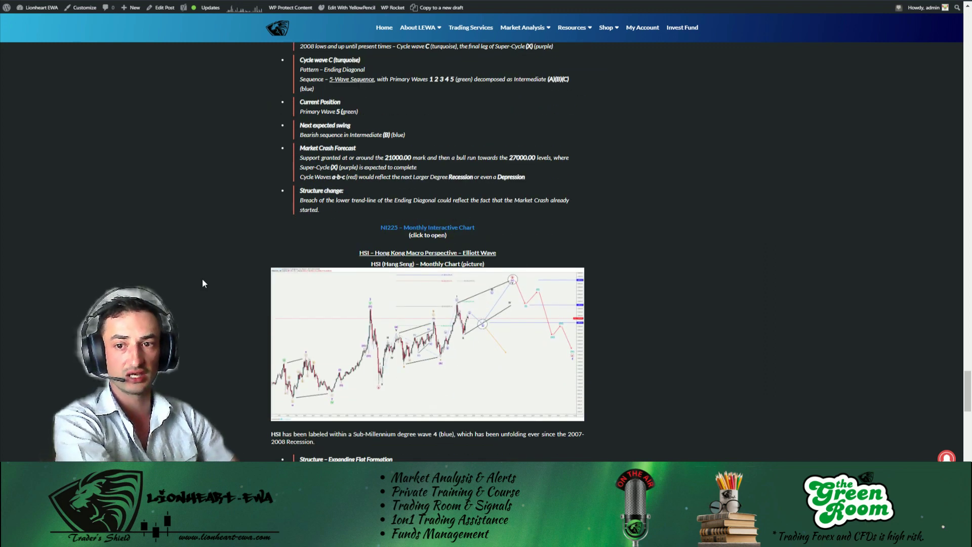
pyautogui.click(458, 332)
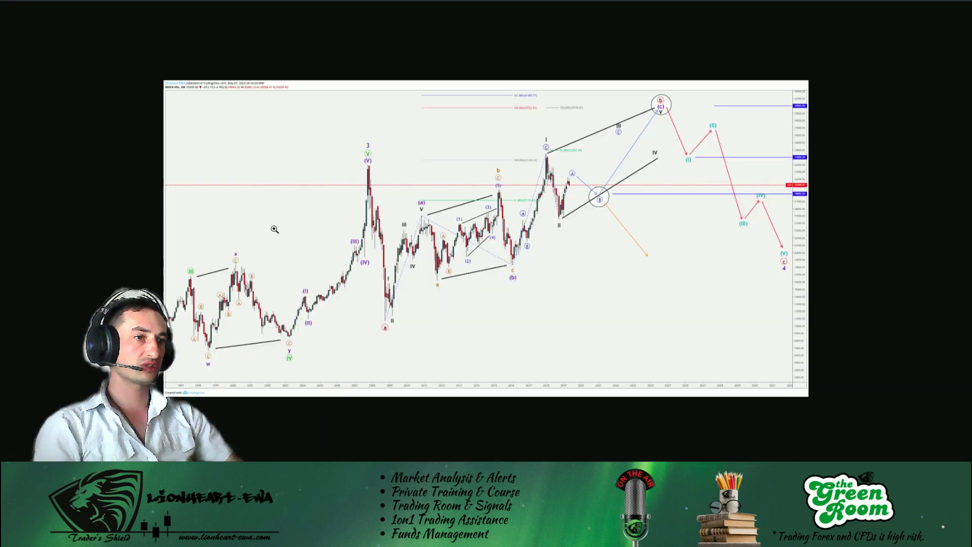
pyautogui.click(471, 253)
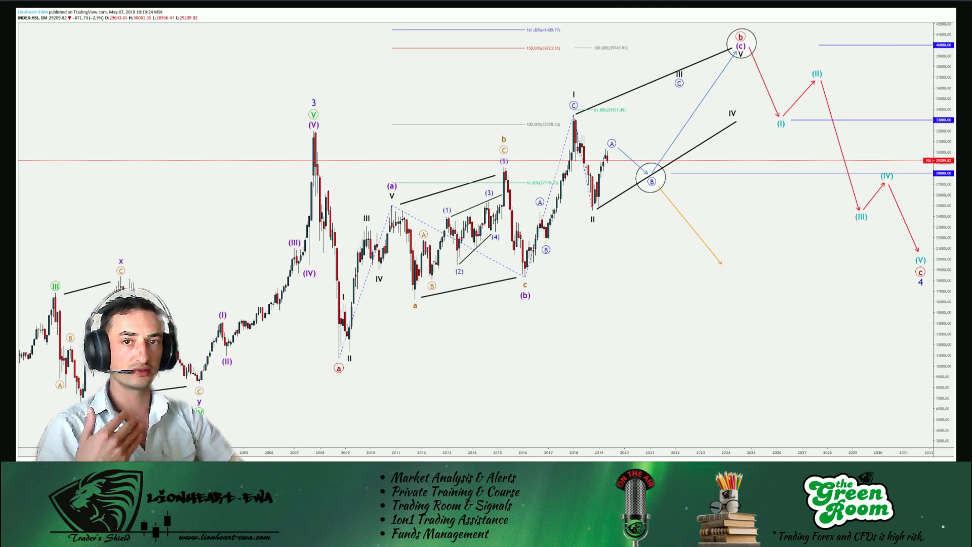
pyautogui.press('Escape')
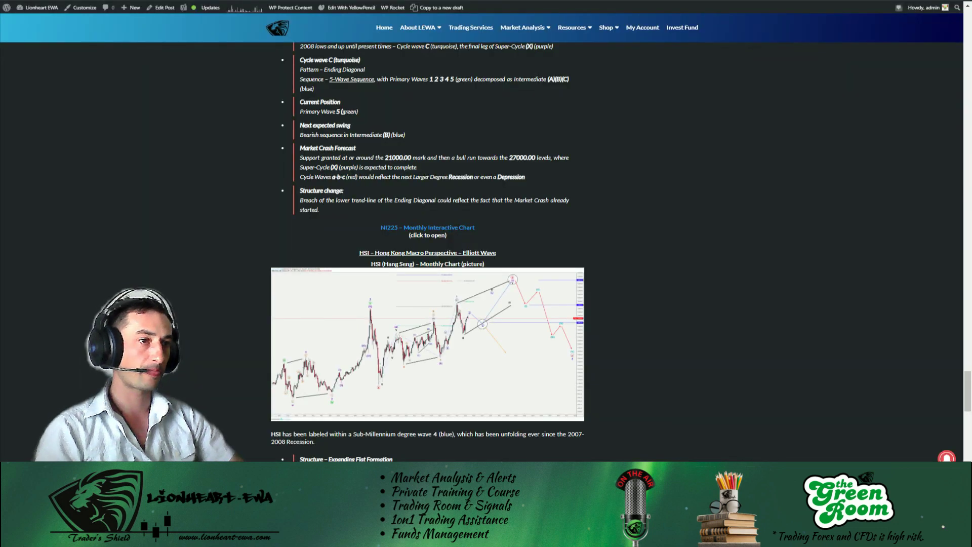
pyautogui.scroll(-10, 142, 236)
pyautogui.scroll(2, 141, 235)
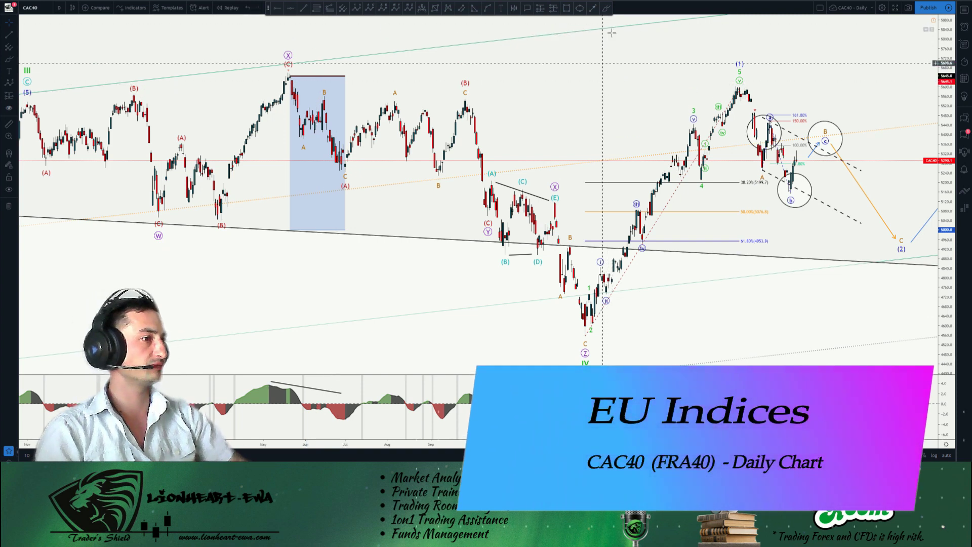
# Draw a freehand brush loop around the 2018 correction on the CAC40 daily chart in TradingView, then undo it
pyautogui.click(604, 8)
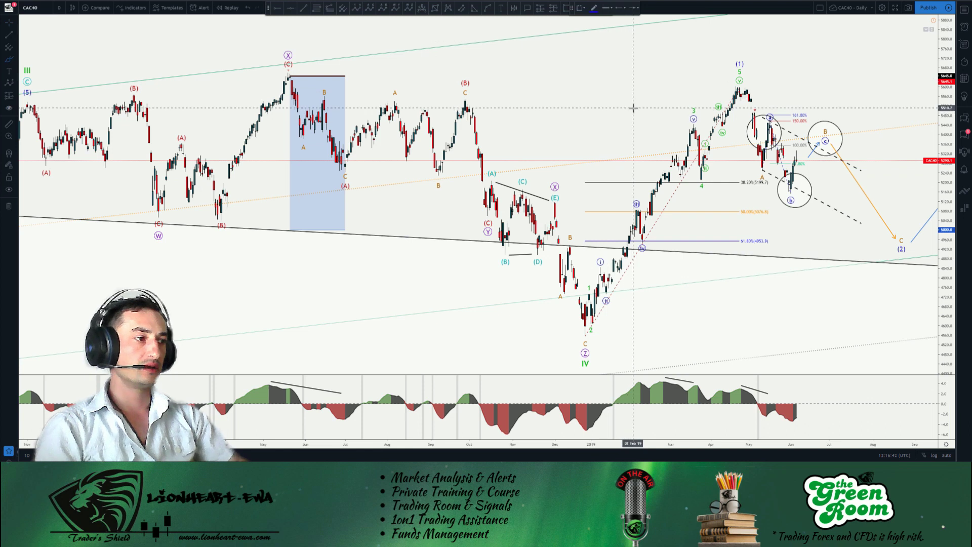
pyautogui.moveTo(79, 56)
pyautogui.mouseDown()
pyautogui.moveTo(397, 58)
pyautogui.moveTo(690, 195)
pyautogui.moveTo(79, 175)
pyautogui.mouseUp()
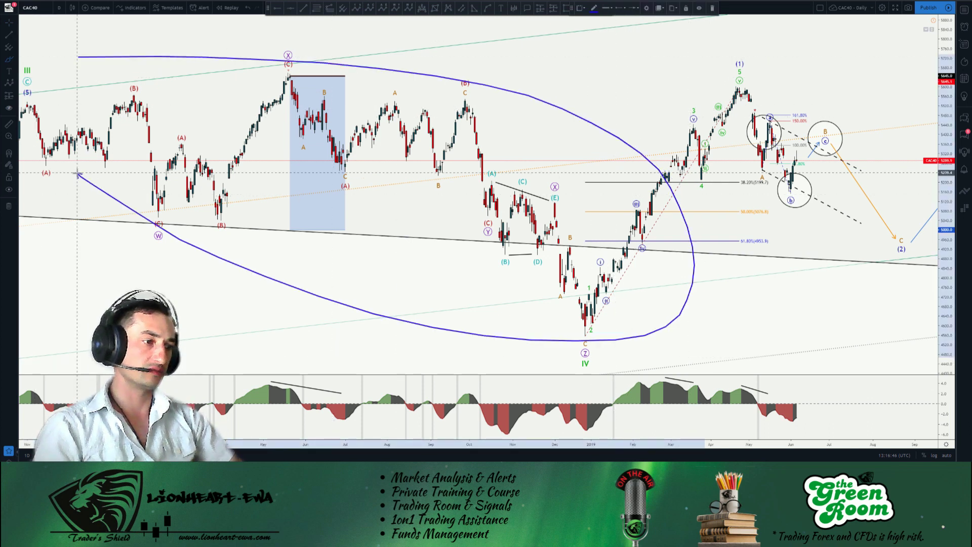
pyautogui.hotkey('ctrl', 'z')
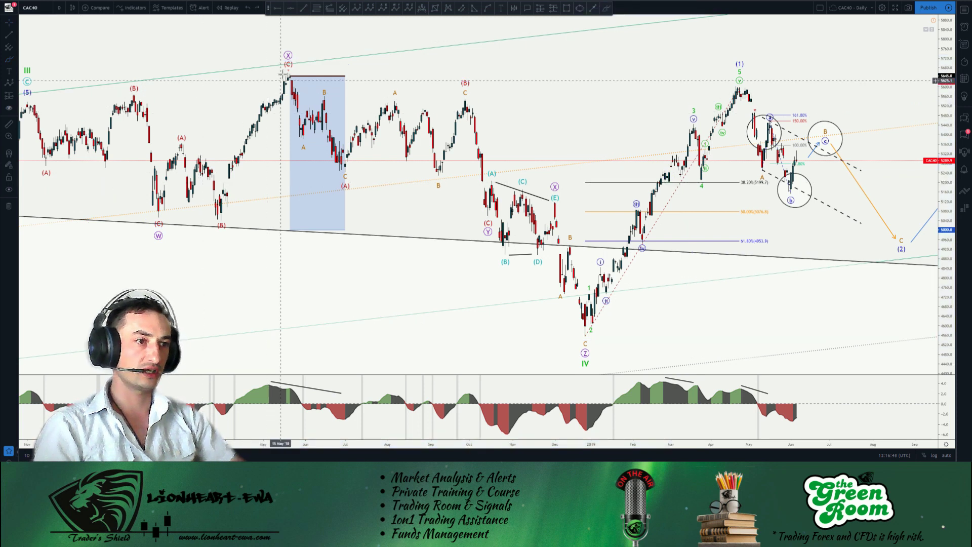
# Open the published idea "FRA40 - Les Ours Arrivent", load and play its newer bars, and close it
pyautogui.click(289, 72)
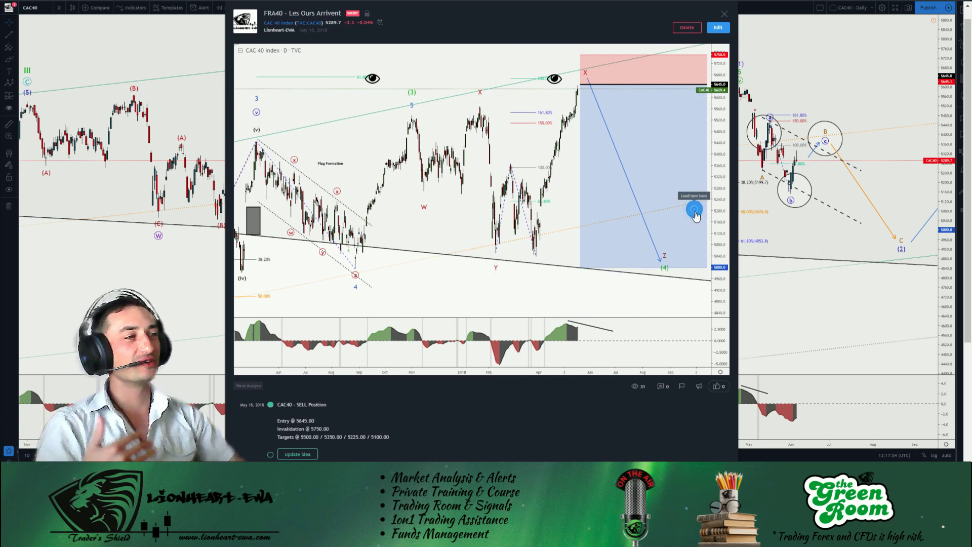
pyautogui.click(695, 209)
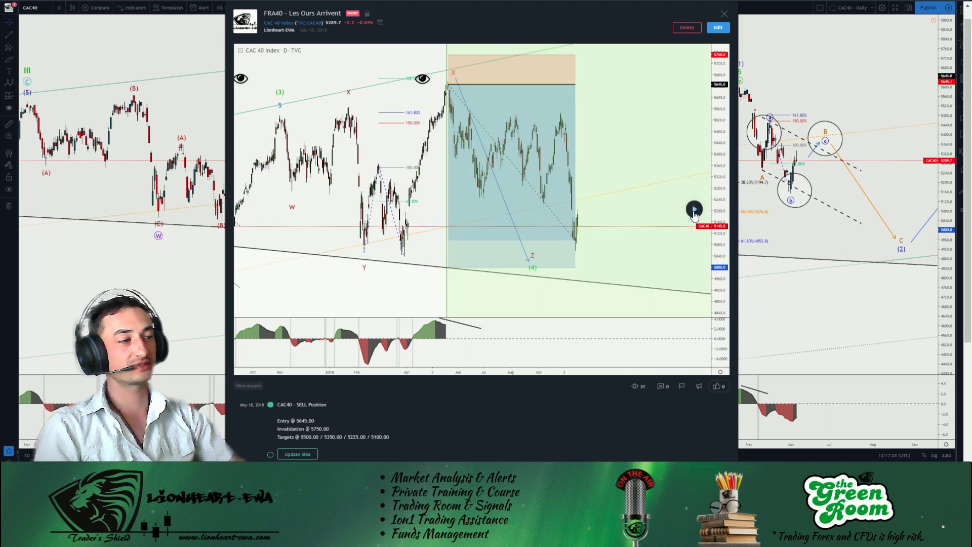
pyautogui.click(695, 211)
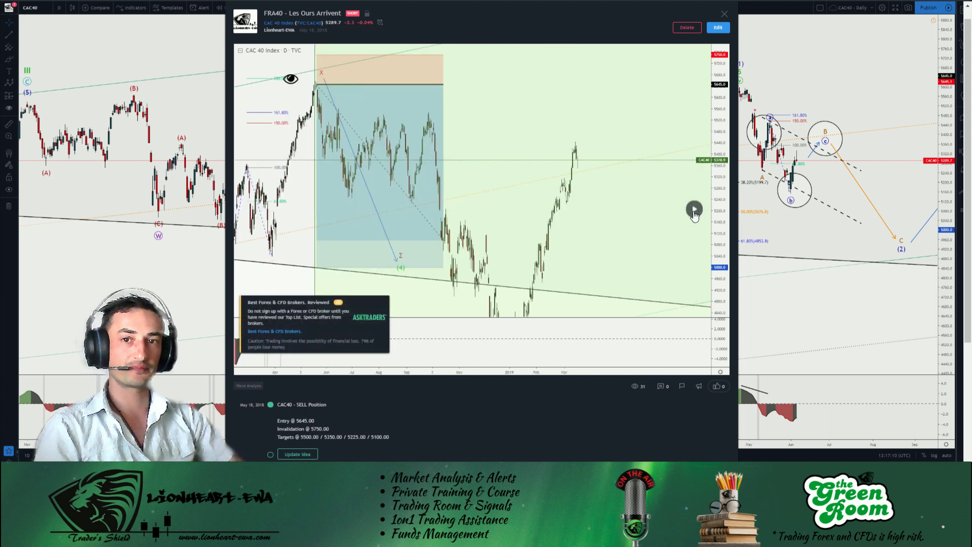
pyautogui.click(695, 211)
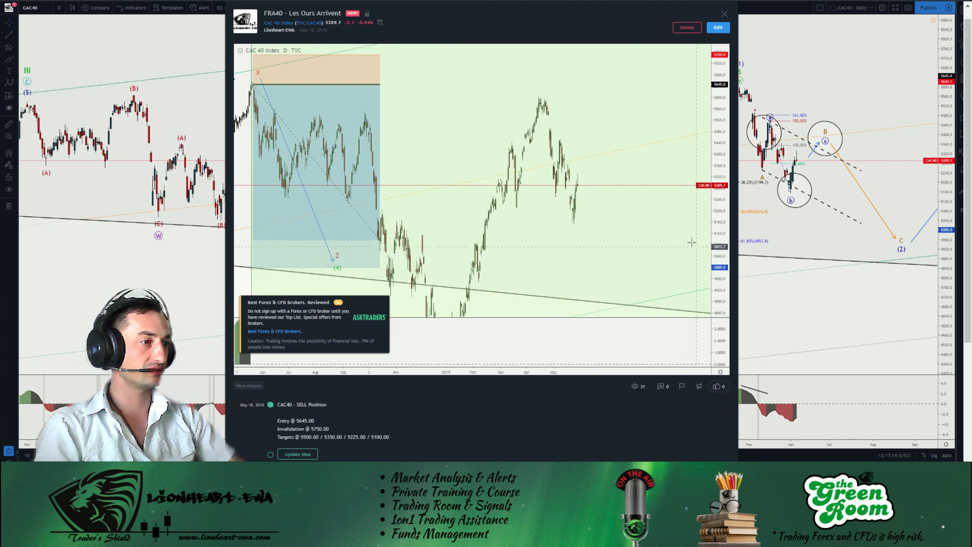
pyautogui.press('Escape')
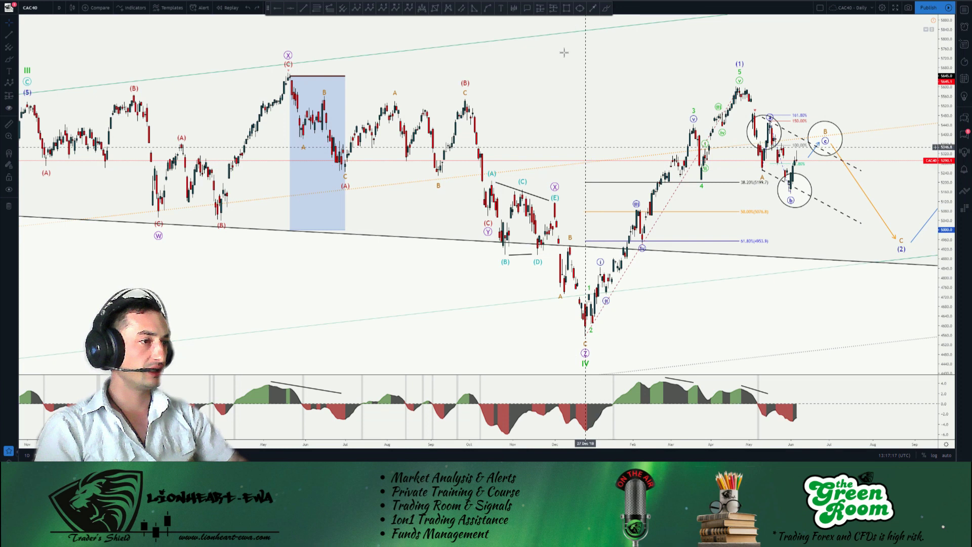
# Draw a freehand brush loop around the CAC40 rally from the wave IV low to the wave (1) peak
pyautogui.click(570, 289)
pyautogui.moveTo(683, 71)
pyautogui.mouseDown()
pyautogui.moveTo(766, 69)
pyautogui.moveTo(763, 142)
pyautogui.moveTo(679, 309)
pyautogui.moveTo(611, 342)
pyautogui.mouseUp()
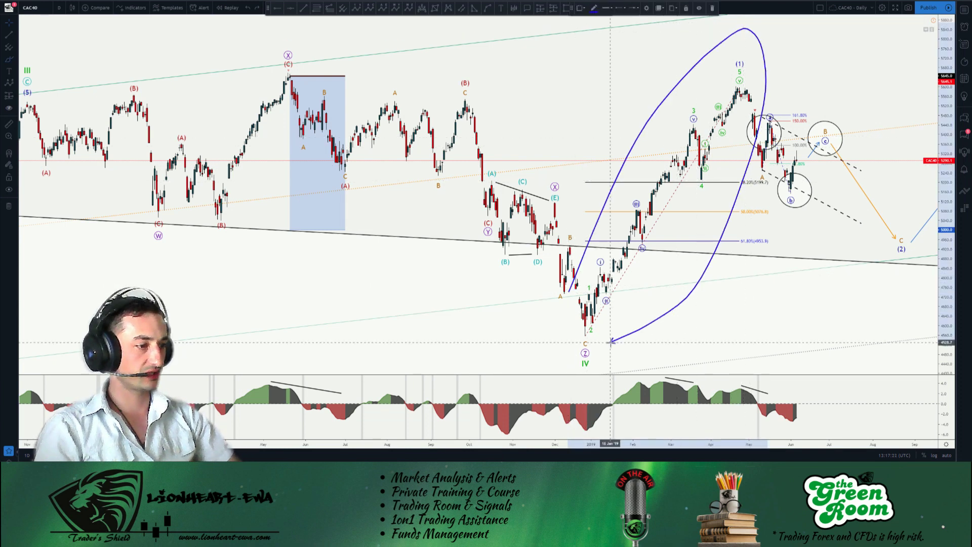
# Circle the wave IV low with the brush and trace the decline down to it from the wave III and (B) peaks, undoing the strokes
pyautogui.moveTo(551, 344)
pyautogui.mouseDown()
pyautogui.moveTo(636, 337)
pyautogui.moveTo(608, 374)
pyautogui.moveTo(562, 364)
pyautogui.moveTo(561, 355)
pyautogui.mouseUp()
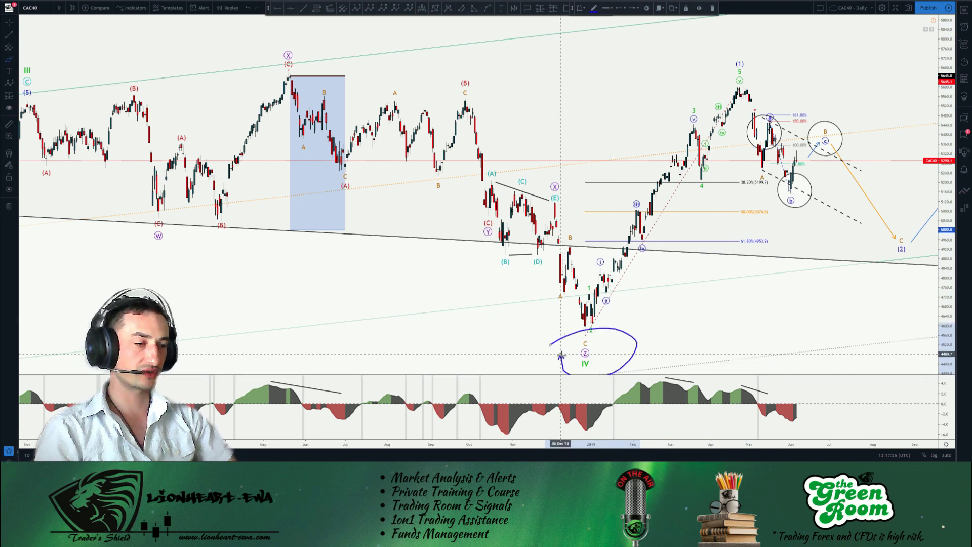
pyautogui.moveTo(43, 84)
pyautogui.mouseDown()
pyautogui.moveTo(175, 205)
pyautogui.moveTo(281, 95)
pyautogui.moveTo(323, 147)
pyautogui.moveTo(456, 110)
pyautogui.moveTo(595, 356)
pyautogui.mouseUp()
pyautogui.moveTo(460, 112)
pyautogui.mouseDown()
pyautogui.moveTo(494, 210)
pyautogui.moveTo(559, 196)
pyautogui.moveTo(588, 338)
pyautogui.mouseUp()
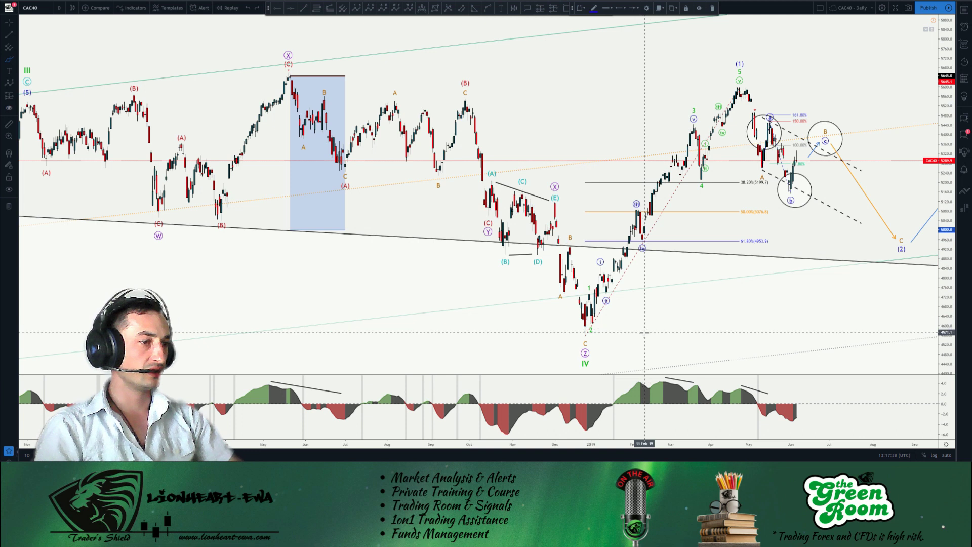
# Draw a large brush loop around the whole correction and a small one around the wave IV label, undoing each
pyautogui.moveTo(54, 69)
pyautogui.mouseDown()
pyautogui.moveTo(740, 187)
pyautogui.moveTo(588, 336)
pyautogui.moveTo(75, 160)
pyautogui.mouseUp()
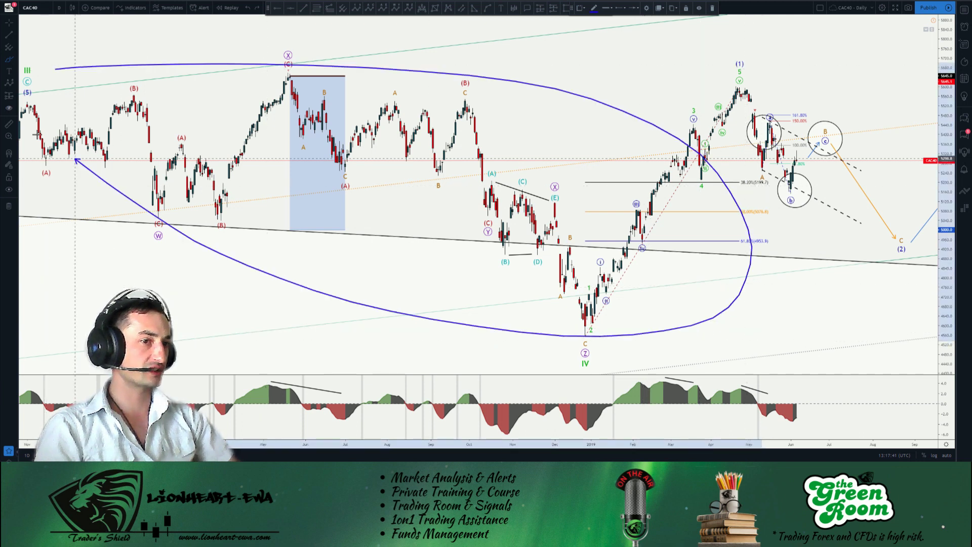
pyautogui.click(292, 194)
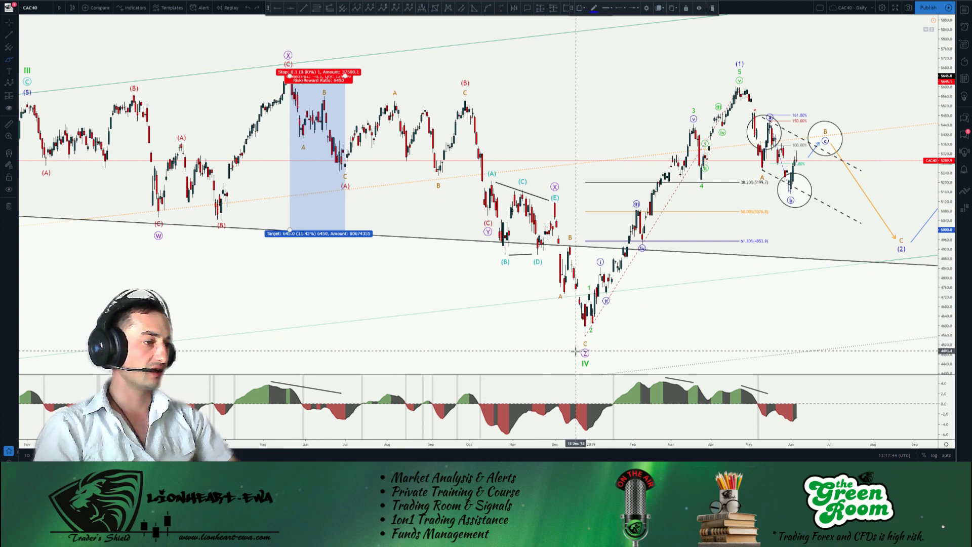
pyautogui.moveTo(572, 353)
pyautogui.mouseDown()
pyautogui.moveTo(625, 355)
pyautogui.moveTo(563, 371)
pyautogui.mouseUp()
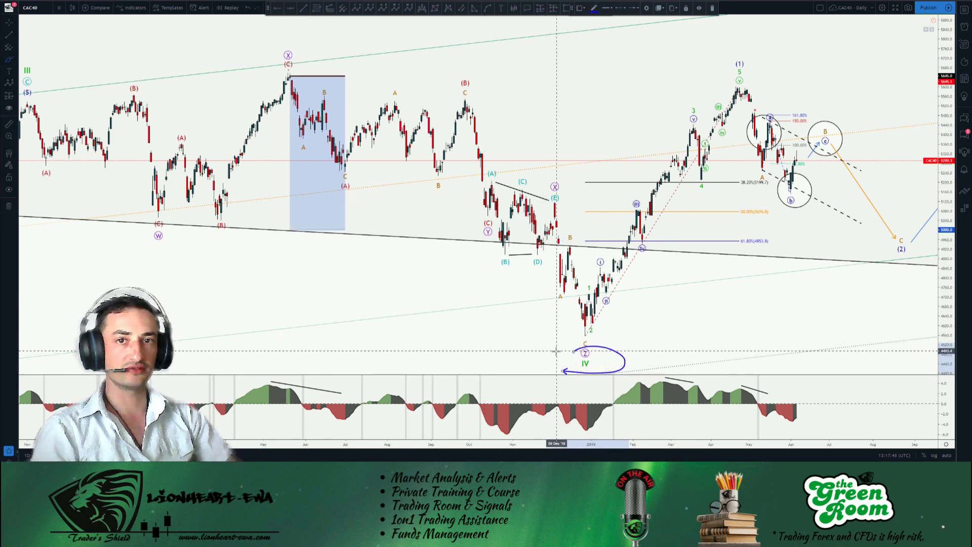
# Draw brush arrows up the rally towards wave (1) and sideways across the 5200 area, undoing them all
pyautogui.moveTo(592, 323); pyautogui.dragTo(737, 85)
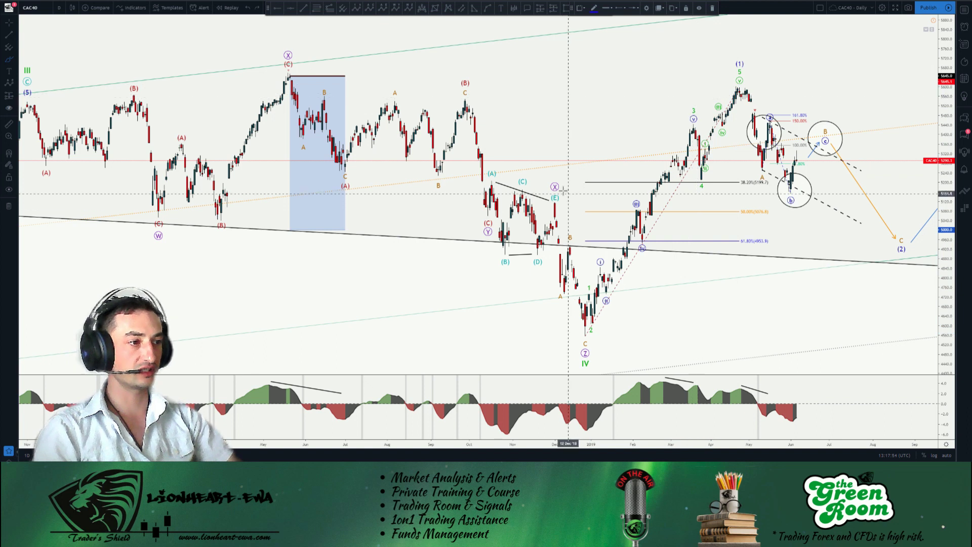
pyautogui.moveTo(513, 191); pyautogui.dragTo(774, 199)
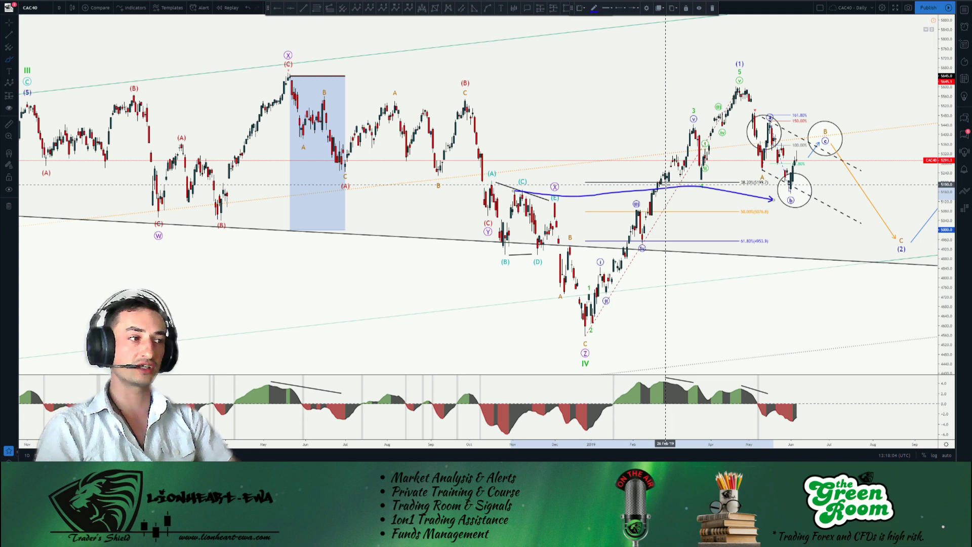
pyautogui.moveTo(666, 184)
pyautogui.mouseDown()
pyautogui.moveTo(697, 159)
pyautogui.moveTo(745, 84)
pyautogui.mouseUp()
pyautogui.moveTo(306, 174); pyautogui.dragTo(603, 178)
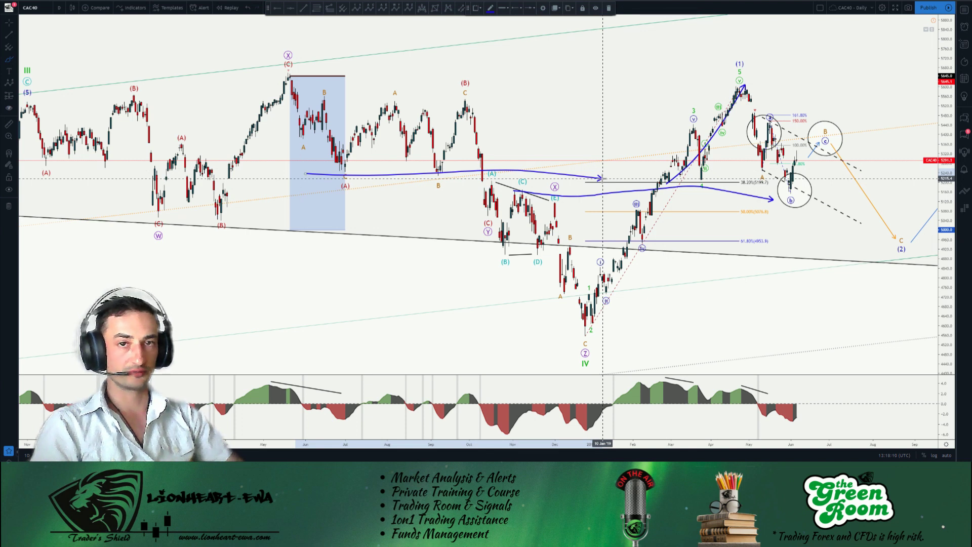
pyautogui.hotkey('ctrl', 'z')
pyautogui.hotkey('ctrl', 'z')
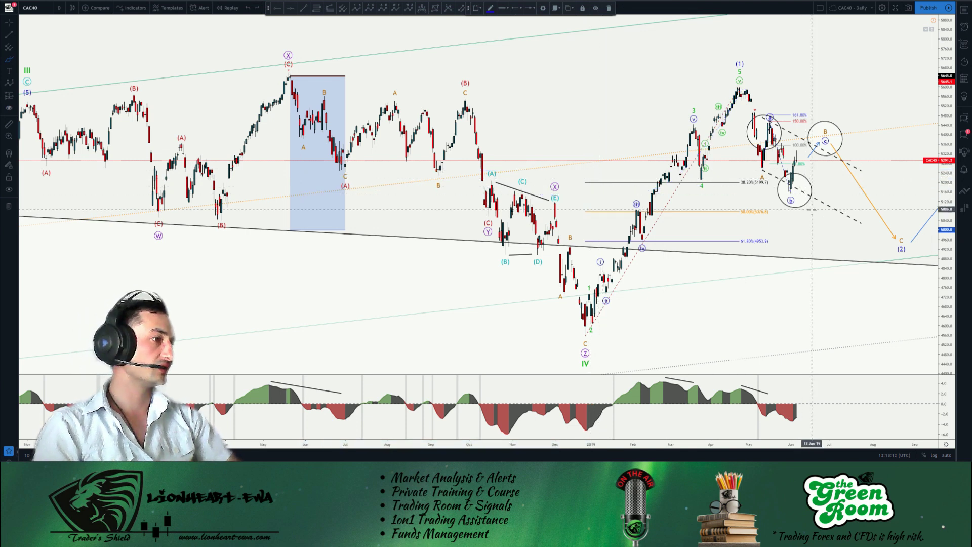
# Trace the rally from the wave IV low to wave (1) with a brush arrow, hook a stroke over the (1) label, and undo both
pyautogui.click(753, 223)
pyautogui.scroll(3, 753, 222)
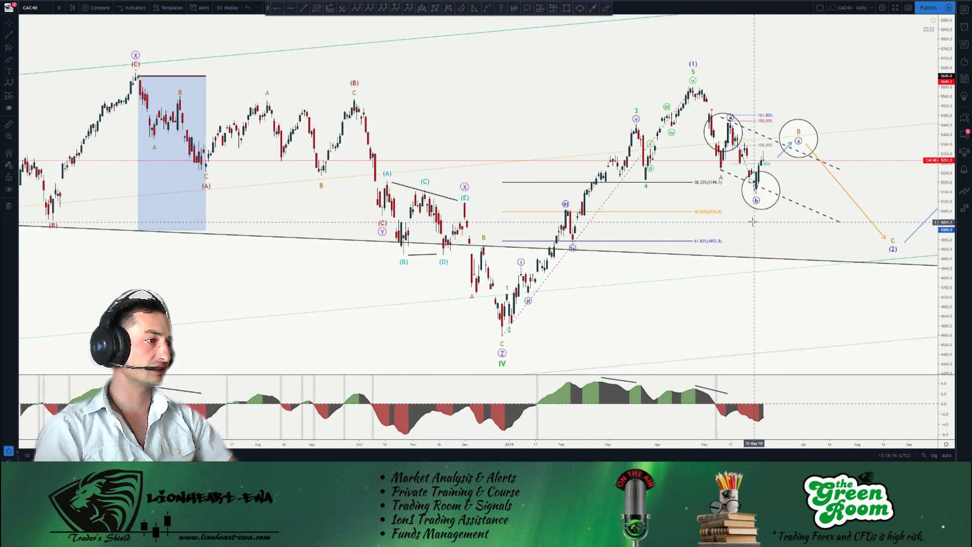
pyautogui.hotkey('alt', 'b')
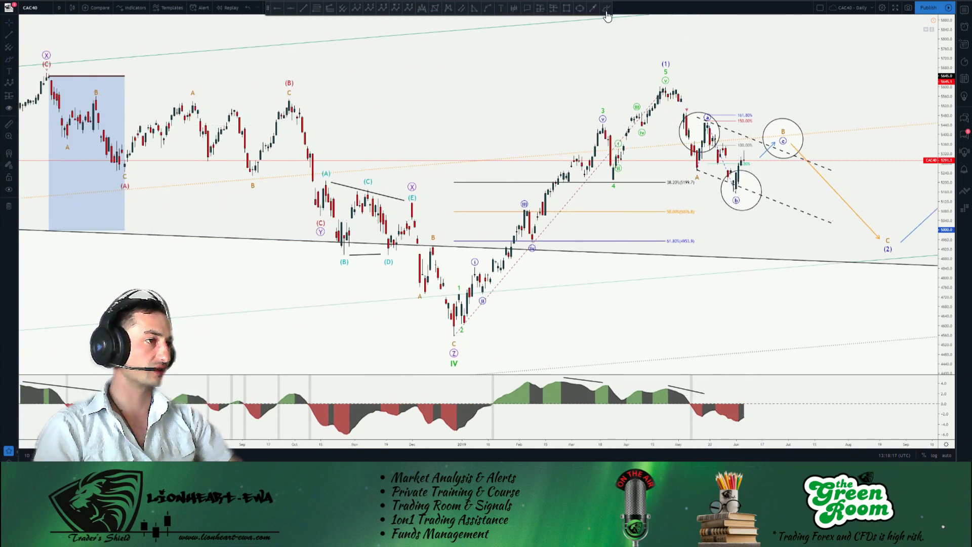
pyautogui.moveTo(445, 323); pyautogui.dragTo(658, 77)
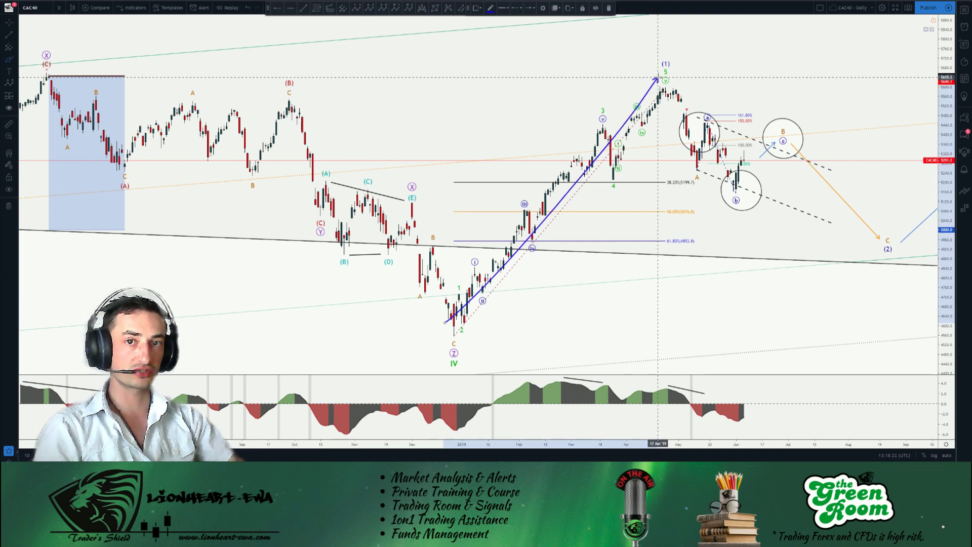
pyautogui.moveTo(656, 62)
pyautogui.mouseDown()
pyautogui.moveTo(684, 55)
pyautogui.moveTo(683, 69)
pyautogui.mouseUp()
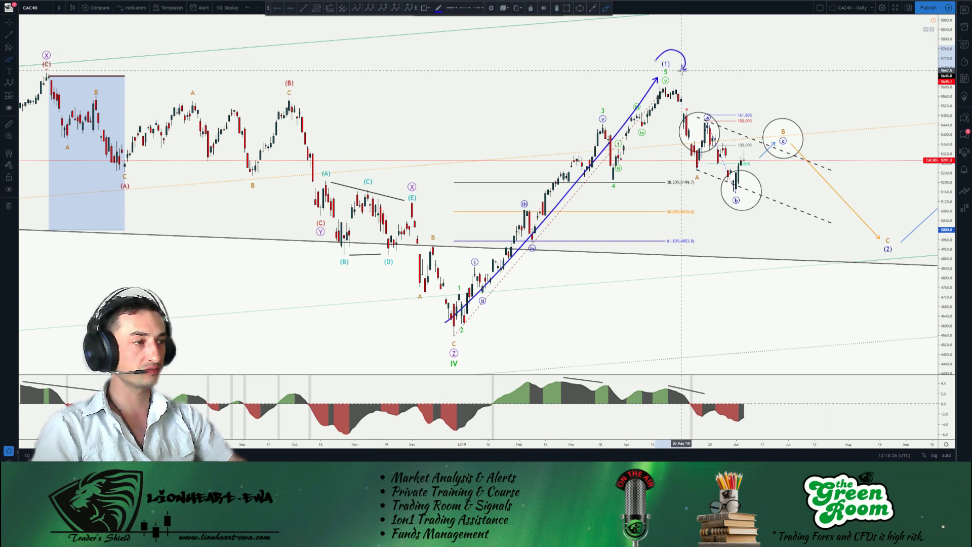
pyautogui.hotkey('ctrl', 'z')
pyautogui.hotkey('ctrl', 'z')
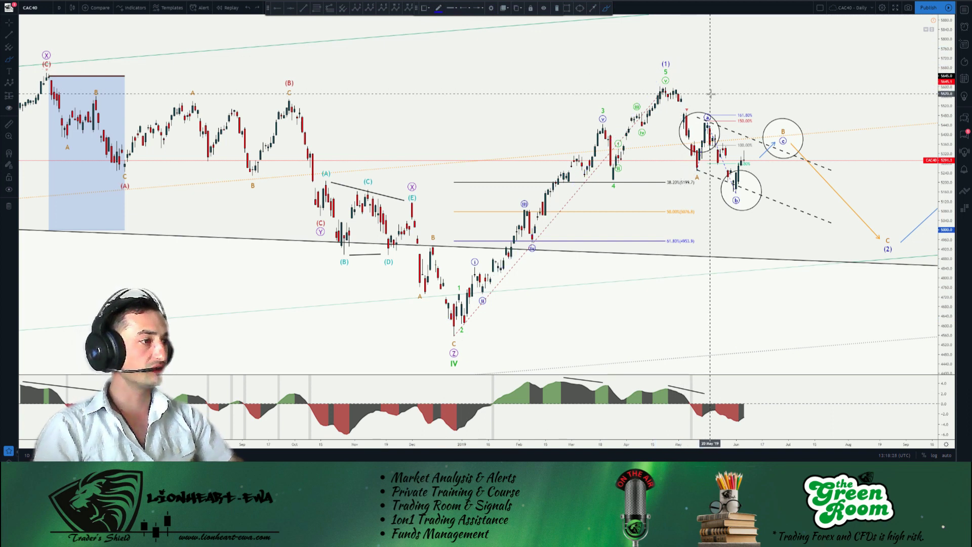
# Draw a brush loop around the circled wave a high and an arc over the projected wave B target, undoing each
pyautogui.moveTo(700, 135)
pyautogui.mouseDown()
pyautogui.moveTo(712, 106)
pyautogui.moveTo(721, 127)
pyautogui.moveTo(705, 161)
pyautogui.mouseUp()
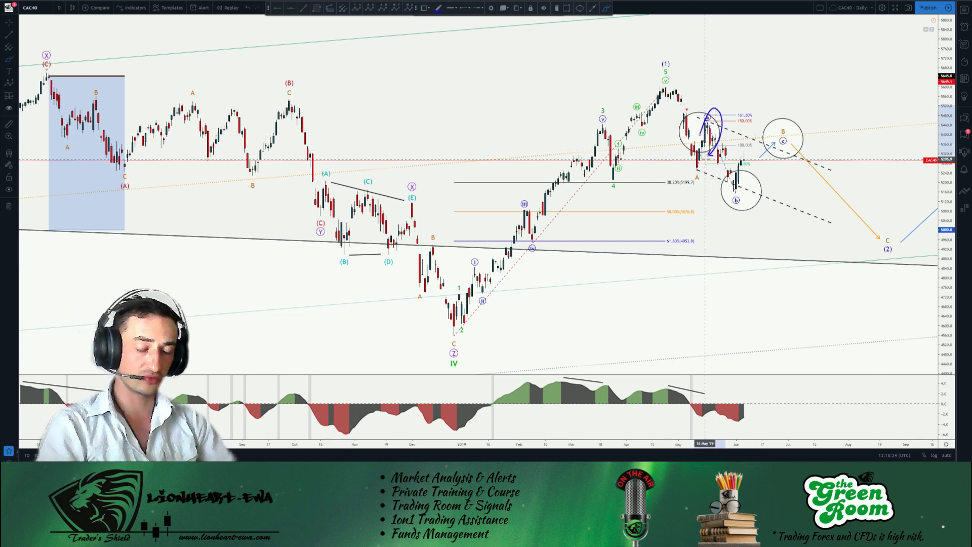
pyautogui.hotkey('ctrl', 'z')
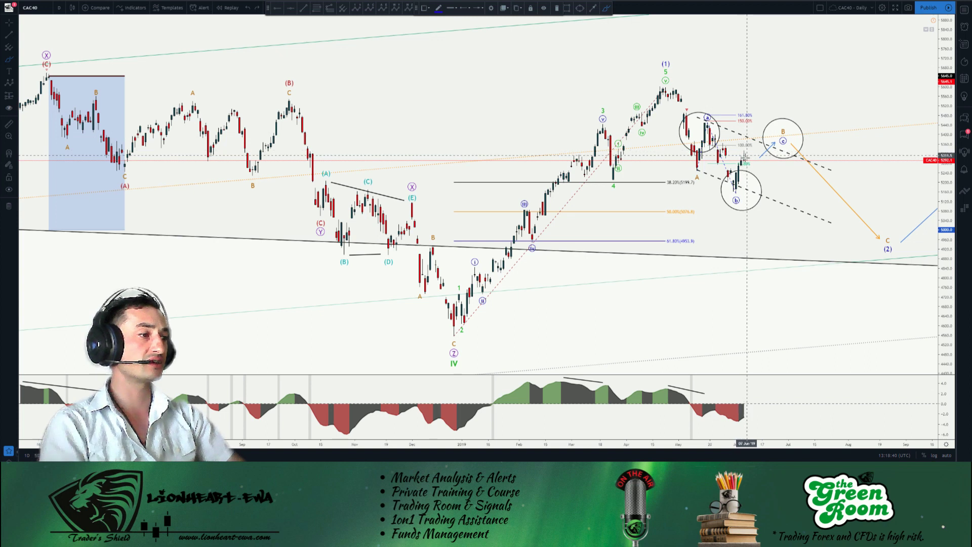
pyautogui.moveTo(766, 133); pyautogui.dragTo(802, 136)
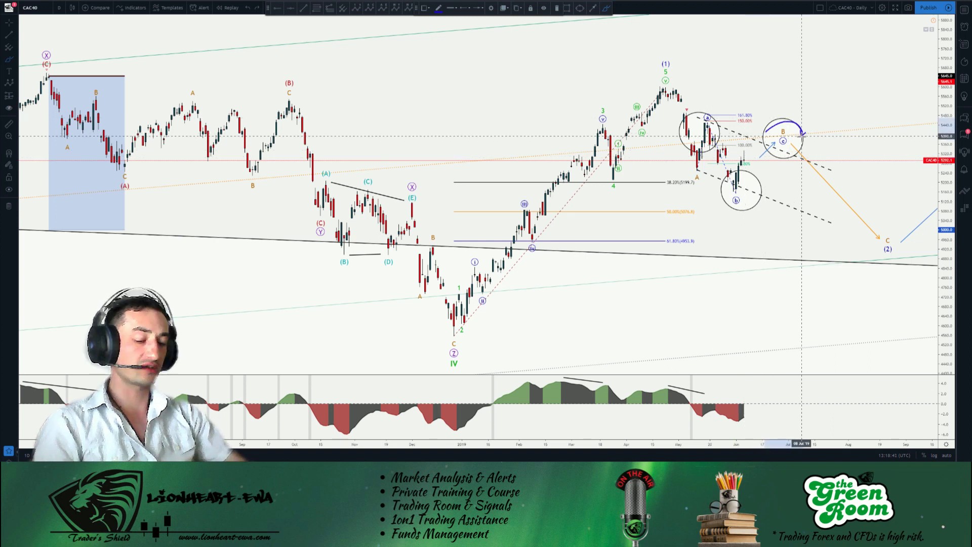
pyautogui.hotkey('ctrl', 'z')
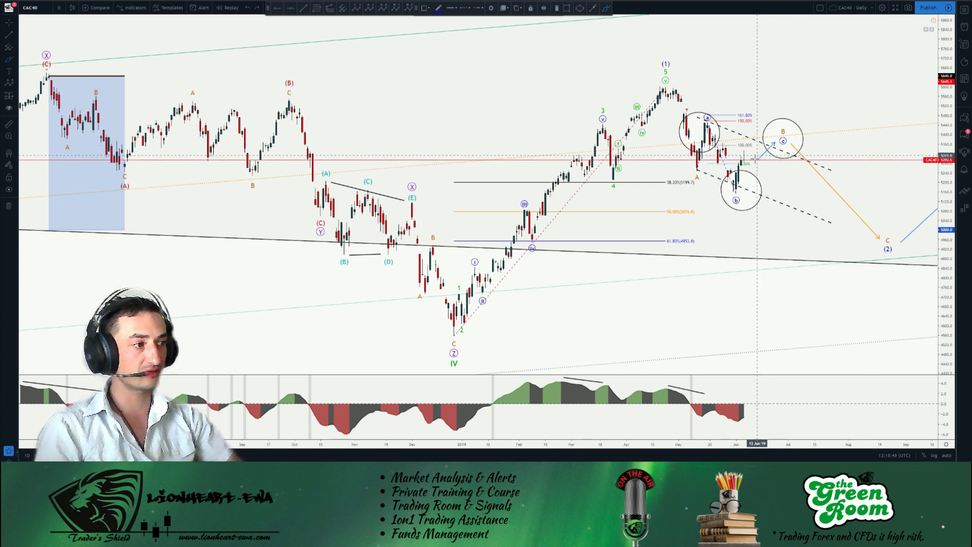
# Draw a steep upward brush arrow from just past the latest candle and a short mark at the latest candles, undoing each
pyautogui.moveTo(756, 157); pyautogui.dragTo(766, 114)
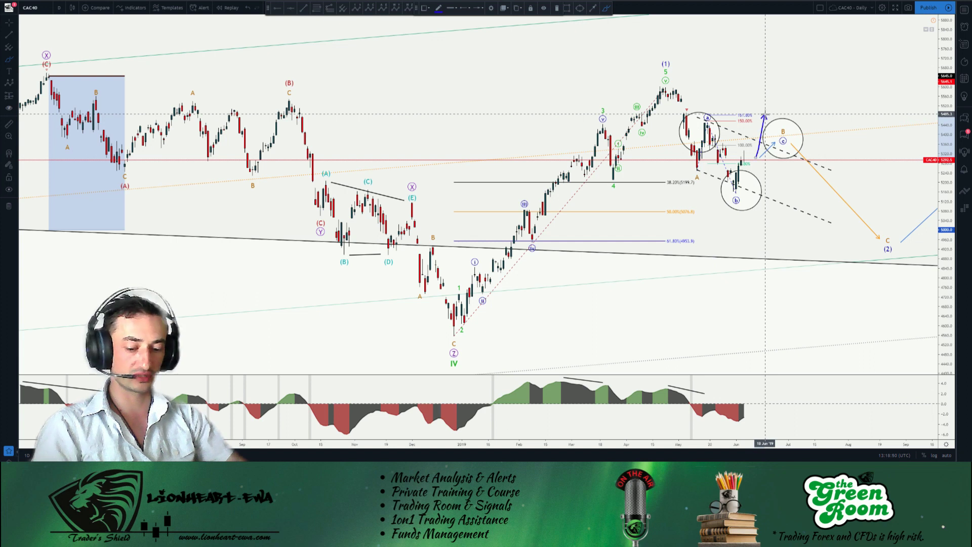
pyautogui.hotkey('ctrl', 'z')
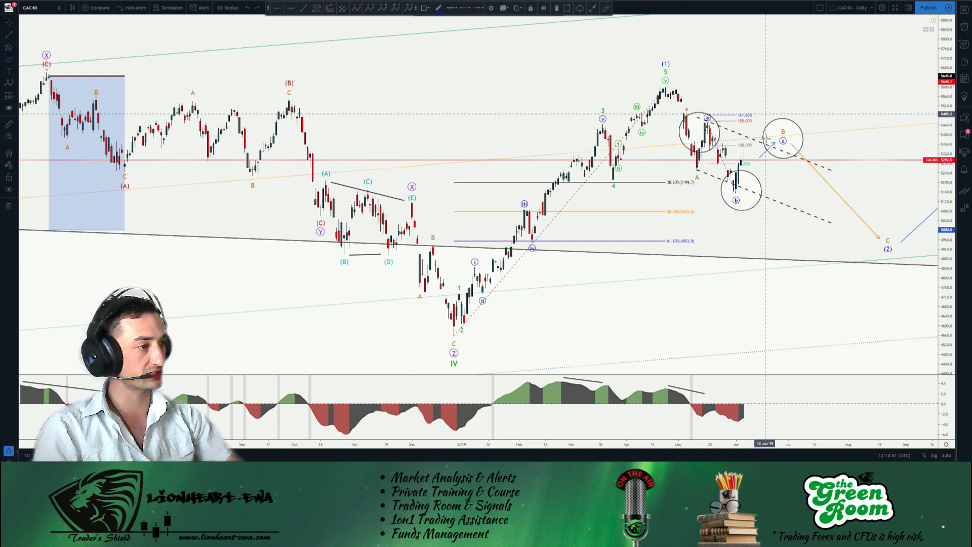
pyautogui.moveTo(735, 151)
pyautogui.mouseDown()
pyautogui.moveTo(755, 154)
pyautogui.moveTo(744, 164)
pyautogui.mouseUp()
pyautogui.hotkey('ctrl', 'z')
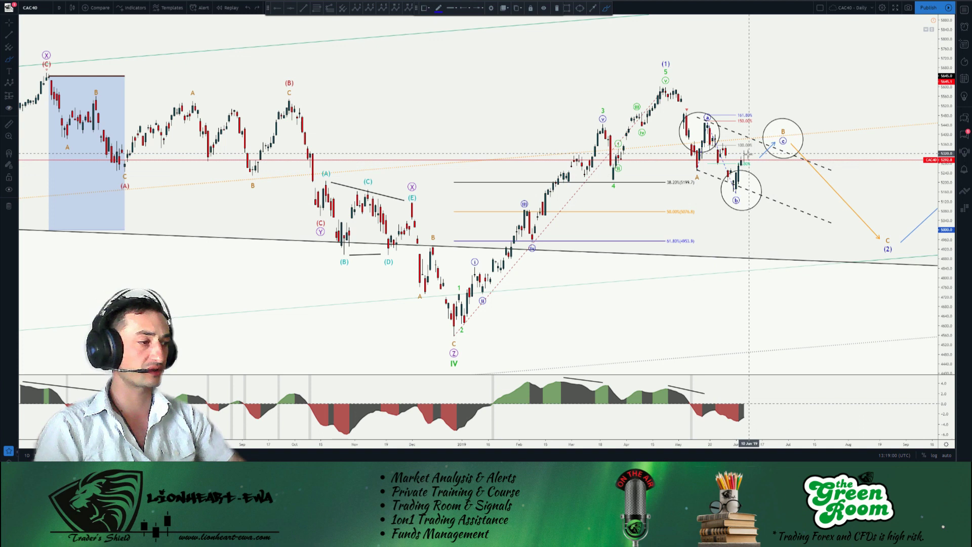
# Sketch a brush arrow falling from the latest price, undo it, trace the projected decline from B to (2), and undo that too
pyautogui.moveTo(749, 156); pyautogui.dragTo(797, 239)
pyautogui.moveTo(675, 203)
pyautogui.mouseDown()
pyautogui.moveTo(692, 205)
pyautogui.moveTo(683, 227)
pyautogui.moveTo(708, 246)
pyautogui.moveTo(697, 253)
pyautogui.mouseUp()
pyautogui.hotkey('ctrl', 'z')
pyautogui.hotkey('ctrl', 'z')
pyautogui.moveTo(793, 145); pyautogui.dragTo(885, 248)
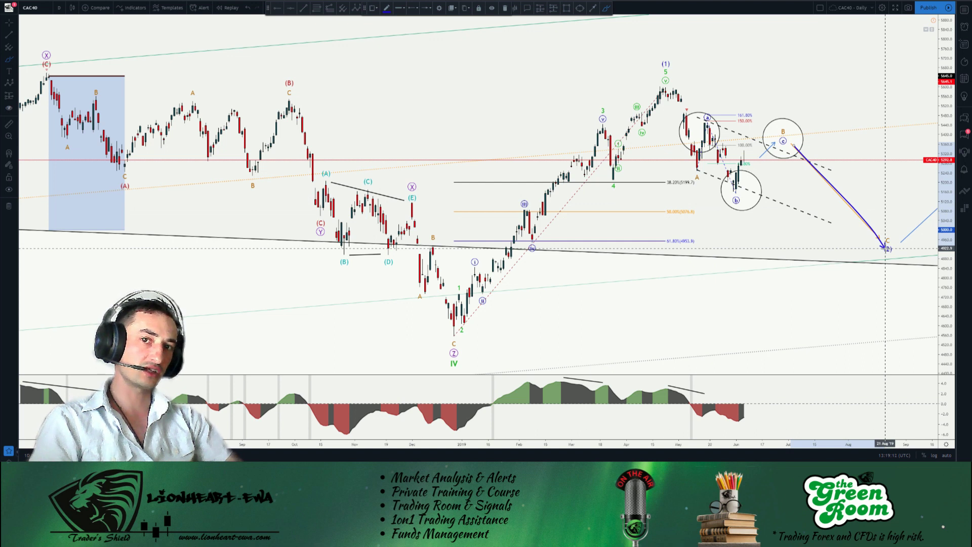
pyautogui.hotkey('ctrl', 'z')
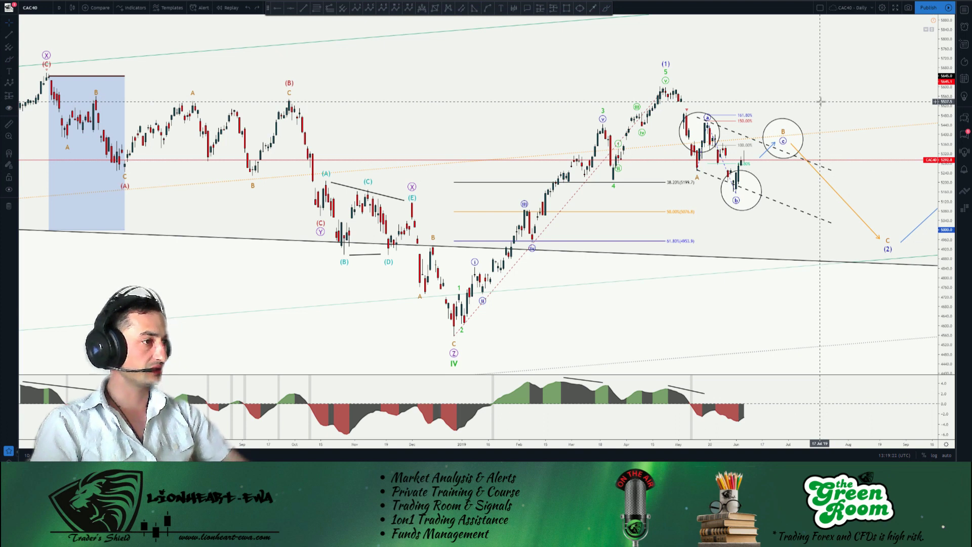
# Mark the wave (2) target with the brush, trace the A-B-C path from the (1) peak to it, and undo each stroke
pyautogui.click(606, 8)
pyautogui.moveTo(879, 238)
pyautogui.mouseDown()
pyautogui.moveTo(917, 255)
pyautogui.moveTo(895, 263)
pyautogui.mouseUp()
pyautogui.hotkey('ctrl', 'z')
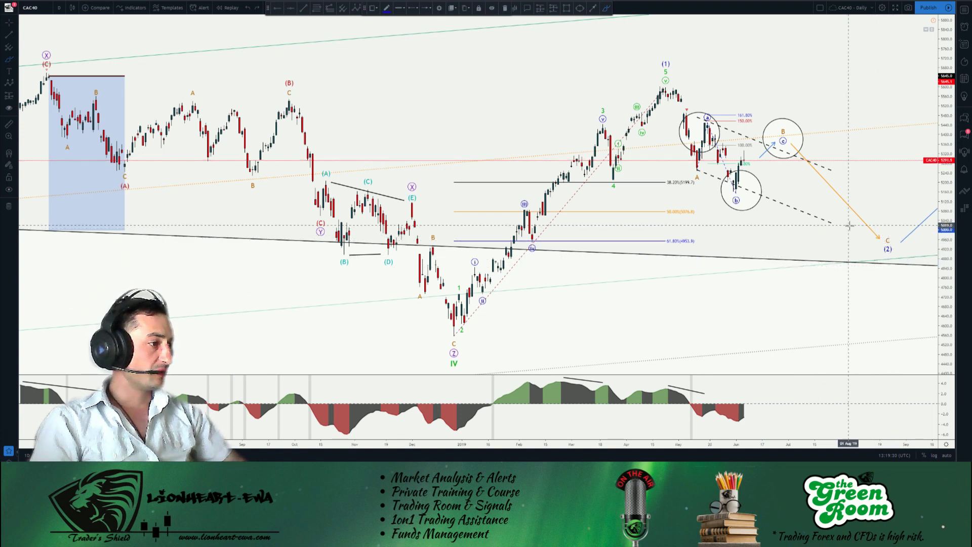
pyautogui.moveTo(661, 91)
pyautogui.mouseDown()
pyautogui.moveTo(688, 177)
pyautogui.moveTo(770, 143)
pyautogui.moveTo(871, 247)
pyautogui.mouseUp()
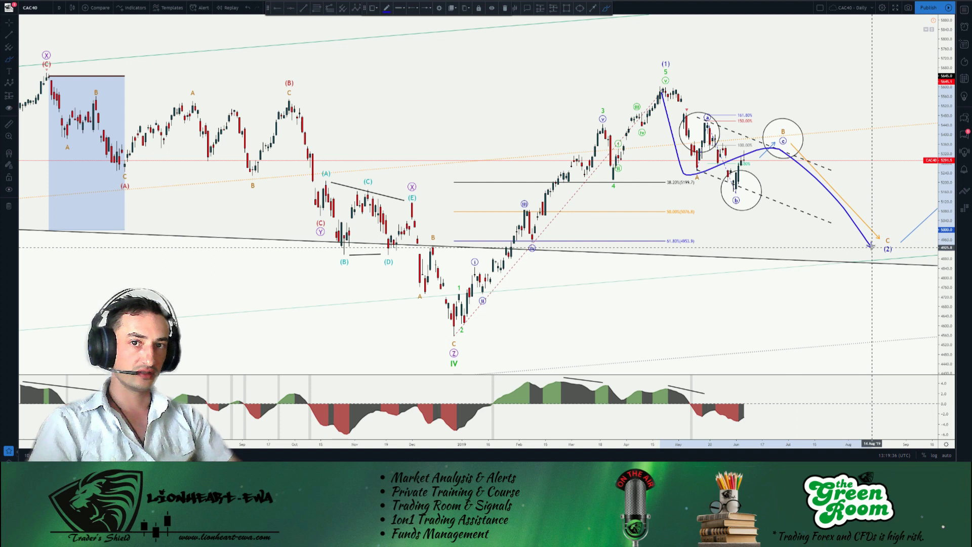
pyautogui.hotkey('ctrl', 'z')
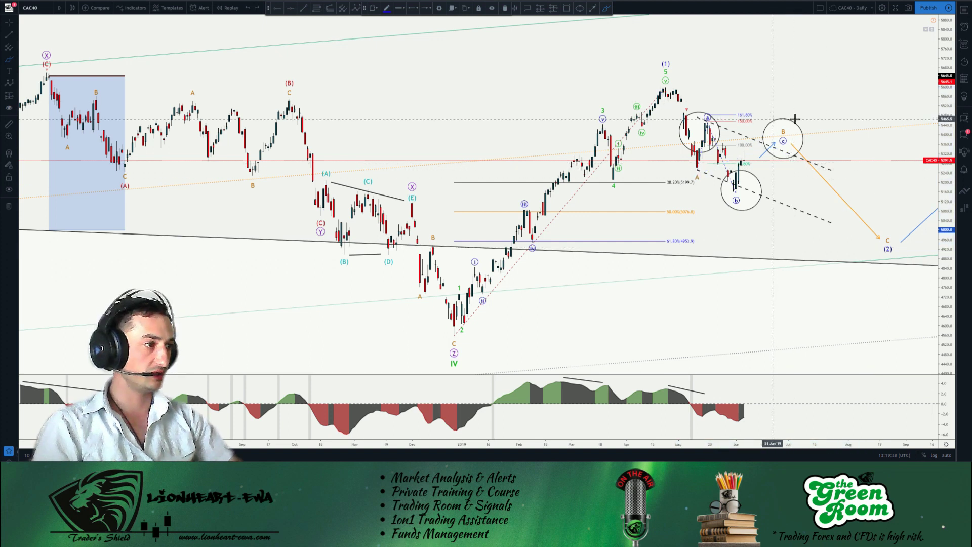
# Draw a brush arc over the wave B target and a stroke from the wave A low to the latest candle, undoing each
pyautogui.moveTo(775, 119); pyautogui.dragTo(796, 138)
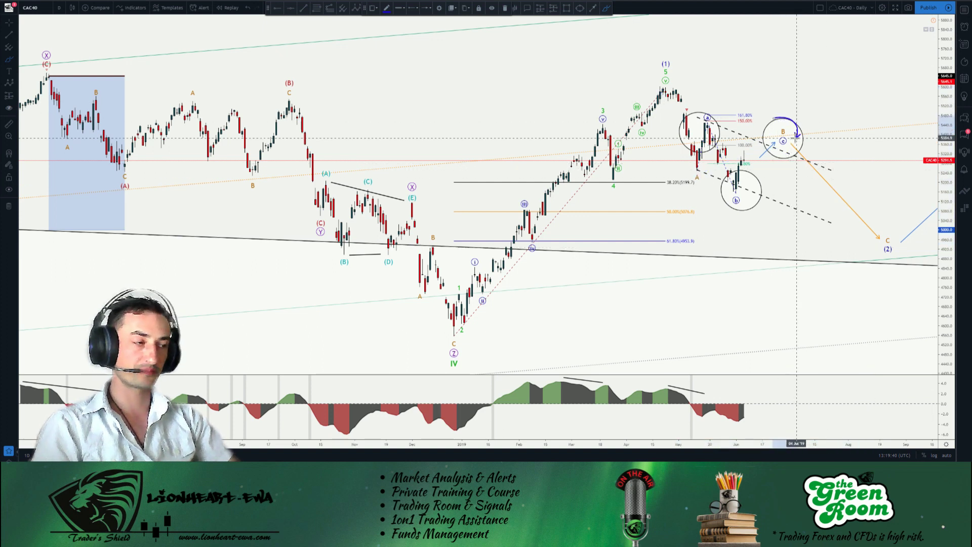
pyautogui.hotkey('ctrl', 'z')
pyautogui.moveTo(698, 169)
pyautogui.mouseDown()
pyautogui.moveTo(709, 129)
pyautogui.moveTo(736, 189)
pyautogui.moveTo(769, 158)
pyautogui.moveTo(762, 145)
pyautogui.moveTo(749, 151)
pyautogui.mouseUp()
pyautogui.hotkey('ctrl', 'z')
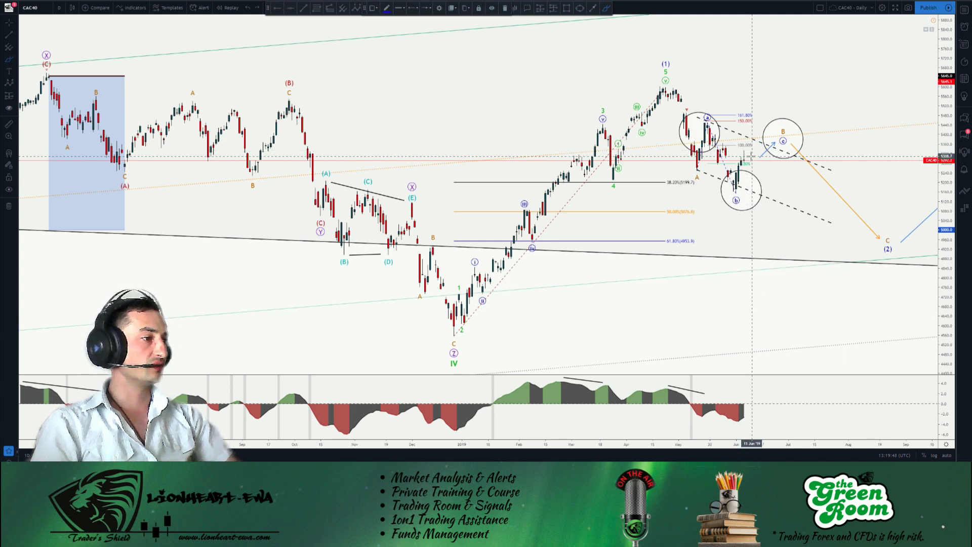
# Draw a short upward brush stroke towards the B target and an alternative arrow falling from the latest price, undoing the strokes
pyautogui.moveTo(749, 162); pyautogui.dragTo(768, 144)
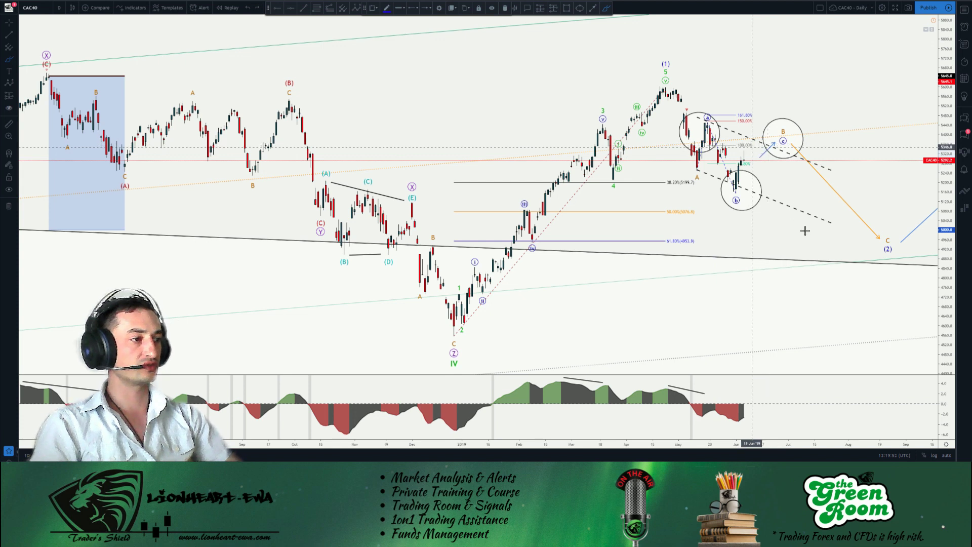
pyautogui.moveTo(753, 148); pyautogui.dragTo(810, 236)
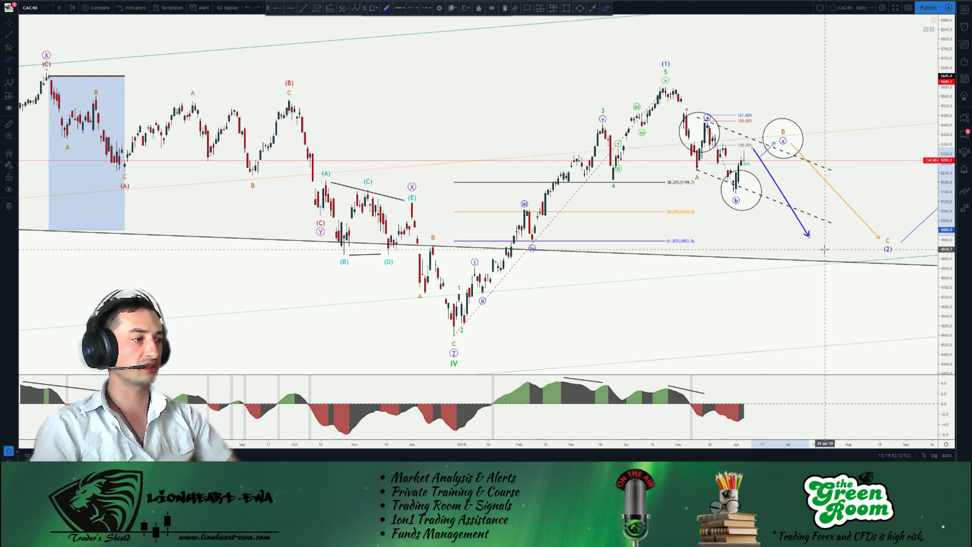
pyautogui.moveTo(679, 206); pyautogui.dragTo(699, 214)
pyautogui.hotkey('ctrl', 'z')
pyautogui.hotkey('ctrl', 'z')
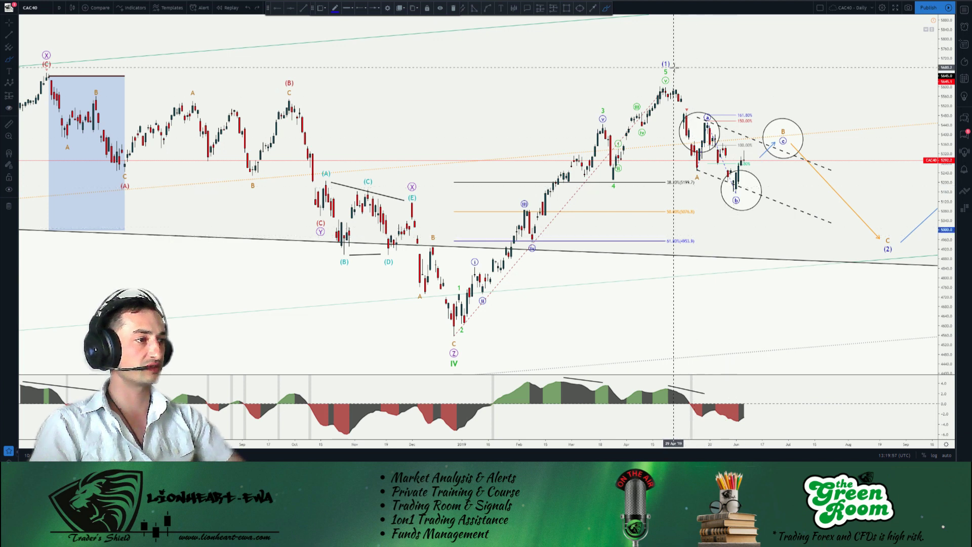
# Place a trend-based Fibonacci extension from just beside the (1) peak via the wave A low to beyond the B target, fine-tuning its third point
pyautogui.click(330, 8)
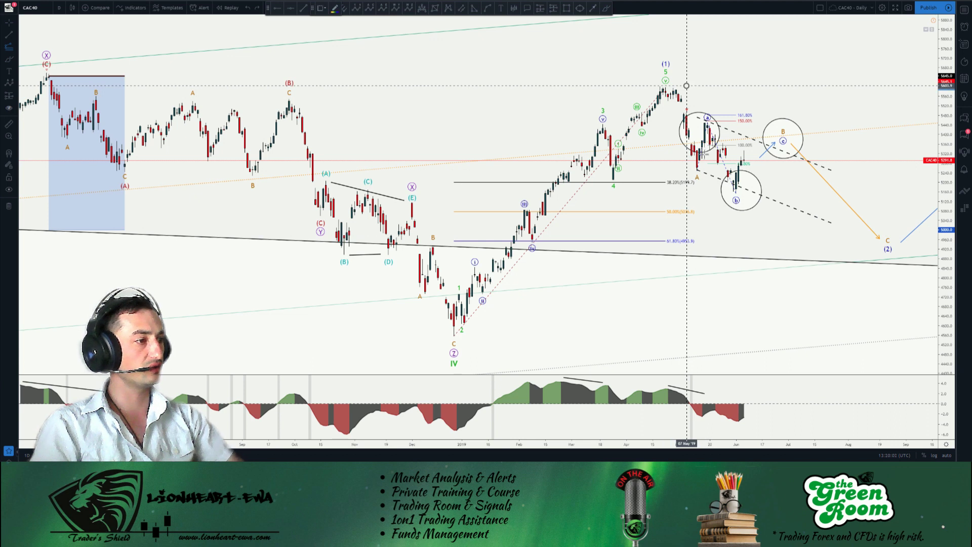
pyautogui.click(687, 85)
pyautogui.click(702, 169)
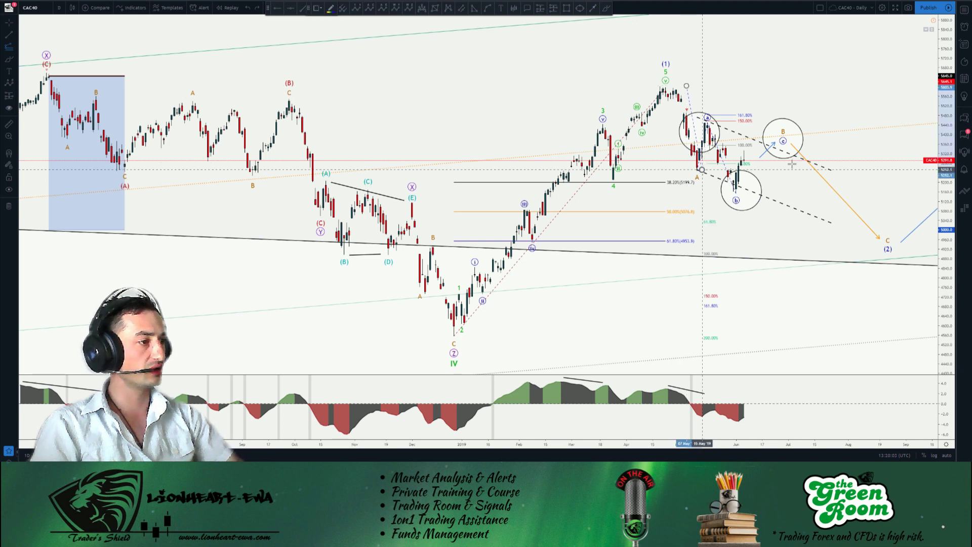
pyautogui.click(826, 146)
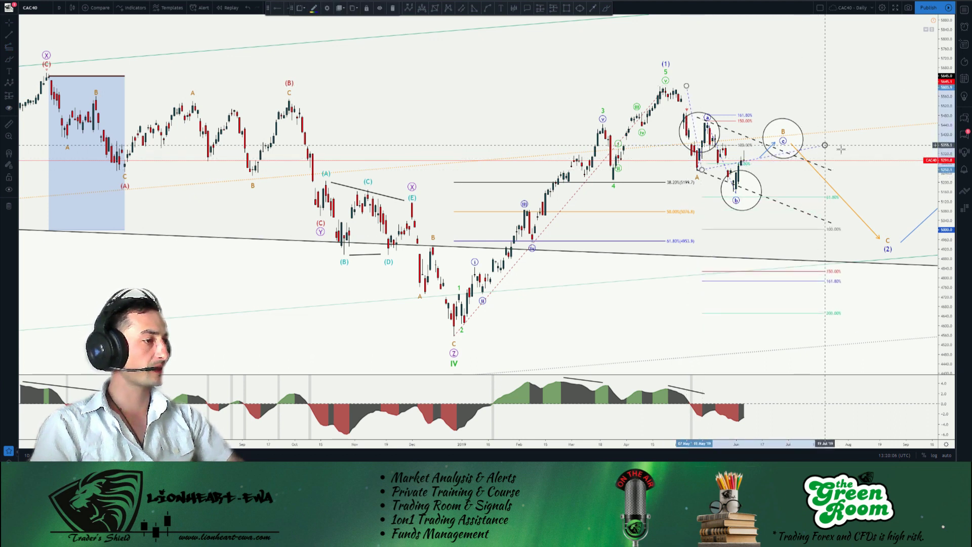
pyautogui.moveTo(827, 151); pyautogui.dragTo(830, 150)
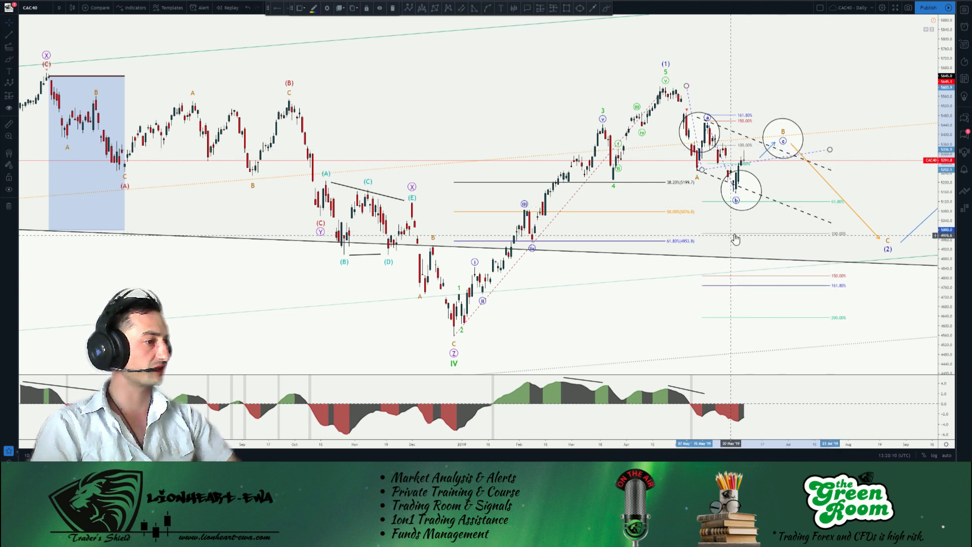
# Move the Fibonacci extension's third point slightly higher and further out beyond the B target
pyautogui.moveTo(831, 150); pyautogui.dragTo(836, 146)
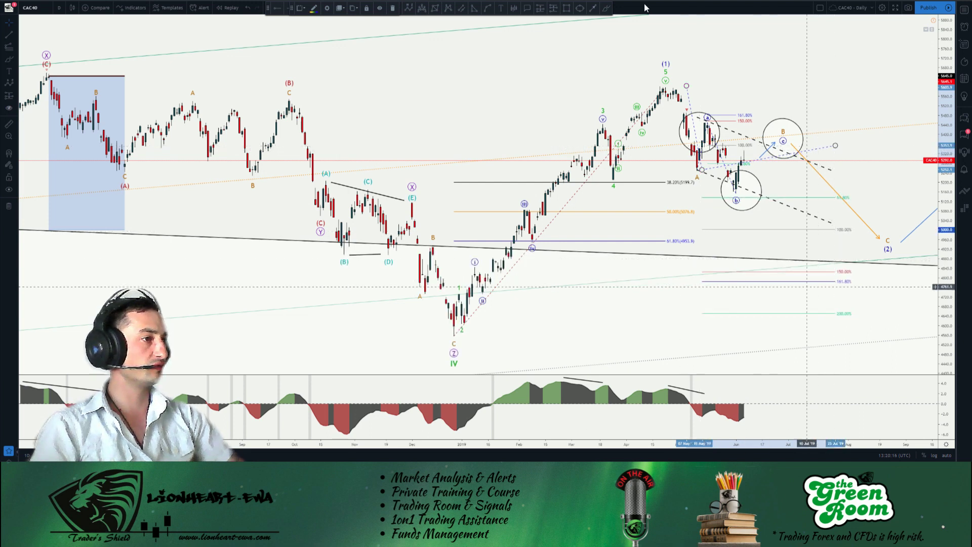
# Draw a brush arrow looping back above the wave IV low and another running to below the (2) target, undoing both
pyautogui.click(607, 8)
pyautogui.moveTo(391, 284)
pyautogui.mouseDown()
pyautogui.moveTo(446, 272)
pyautogui.moveTo(523, 311)
pyautogui.mouseUp()
pyautogui.moveTo(629, 279); pyautogui.dragTo(909, 260)
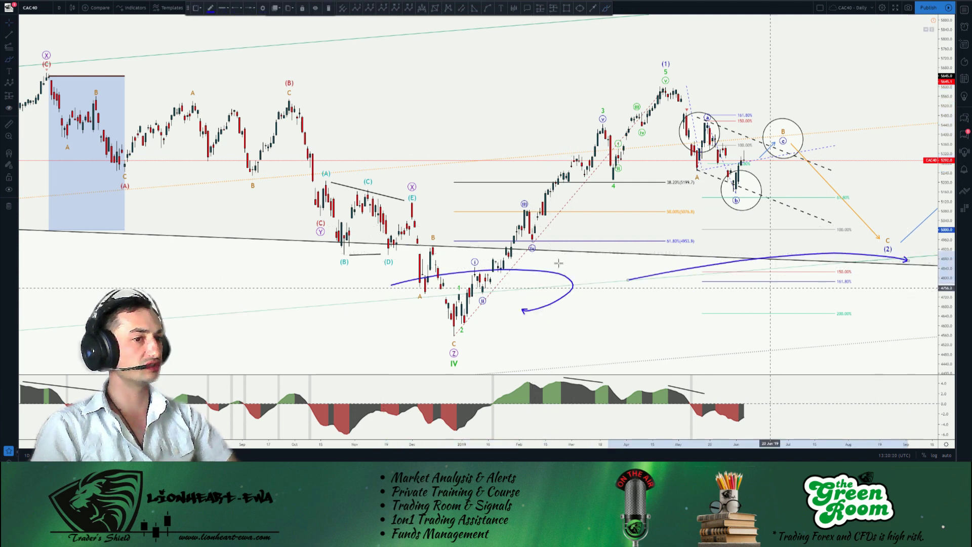
pyautogui.hotkey('ctrl', 'z')
pyautogui.hotkey('ctrl', 'z')
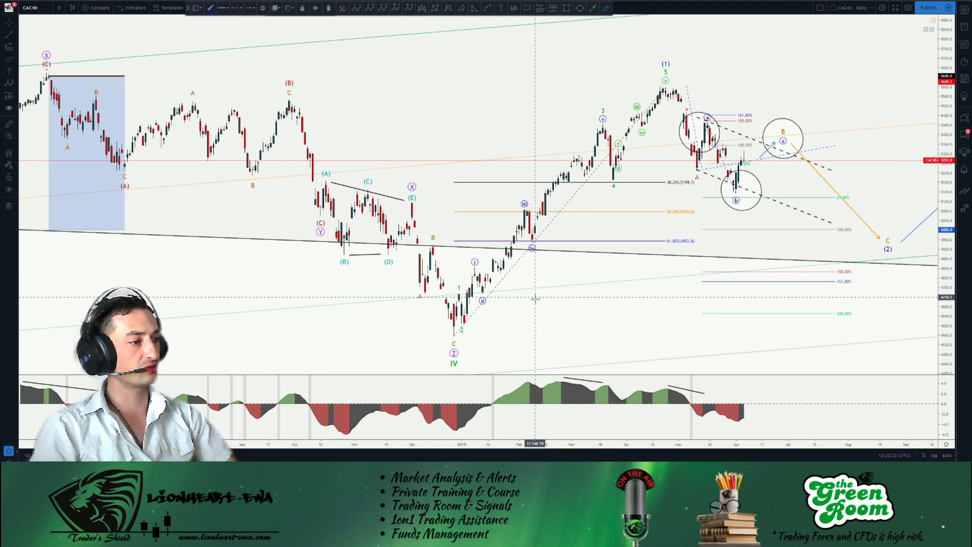
# Open the August 2017 idea "CAC40 - Bullish Minor 5 - Triple Three Pattern" near wave (4), play its price outcome and close it
pyautogui.hscroll(-3, 238, 284)
pyautogui.hscroll(-15, 239, 276)
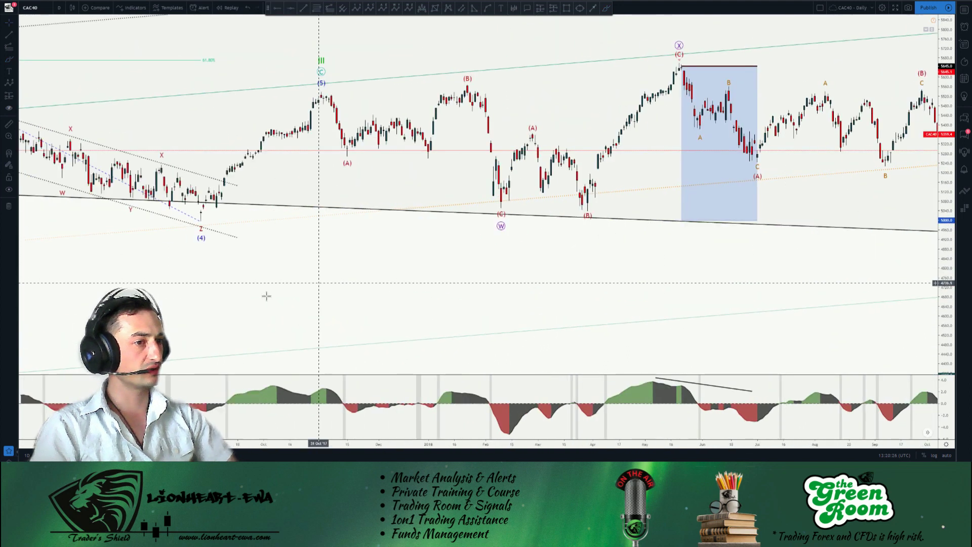
pyautogui.hscroll(-7, 412, 326)
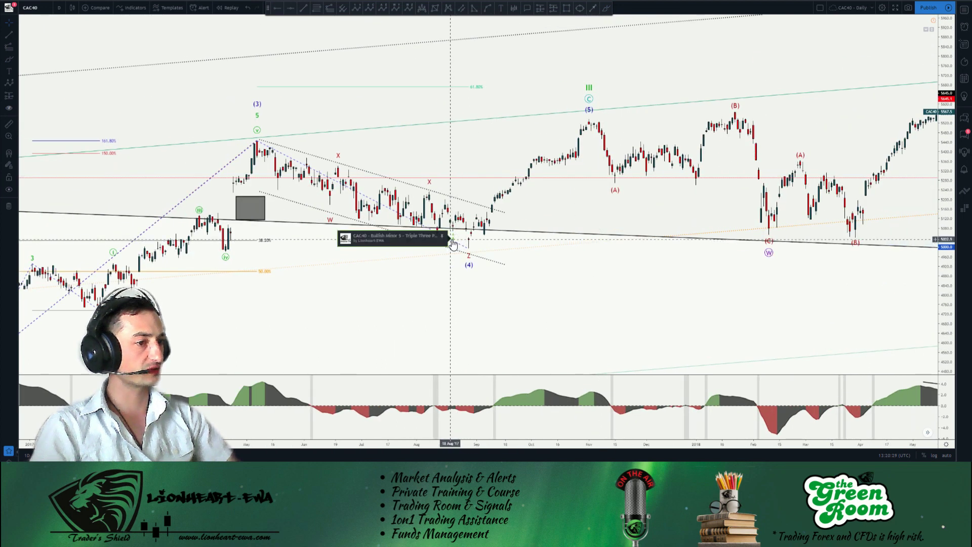
pyautogui.click(453, 243)
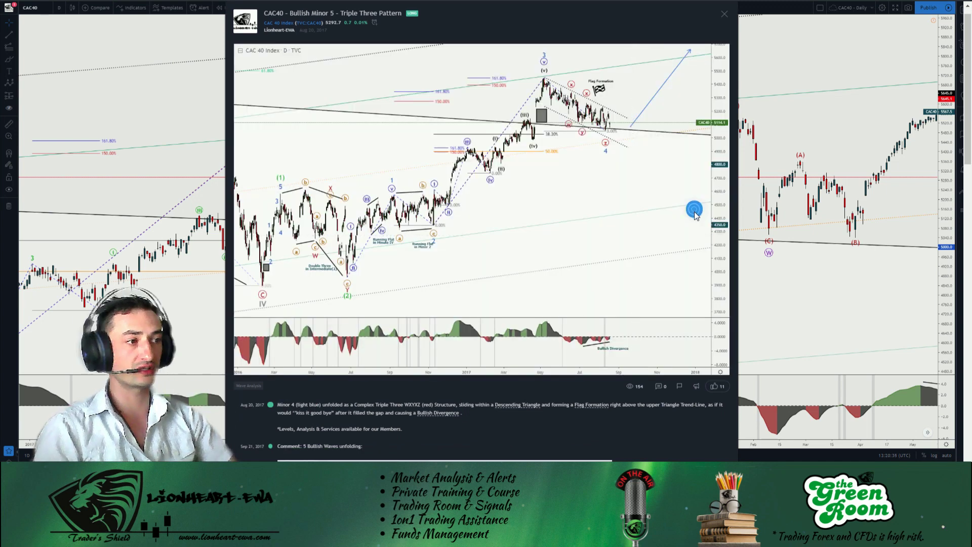
pyautogui.click(695, 209)
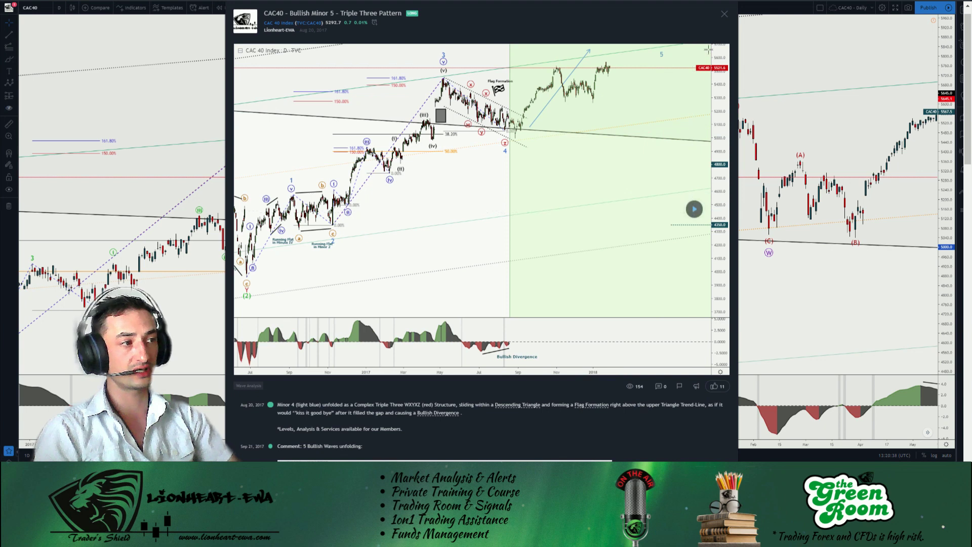
pyautogui.click(725, 15)
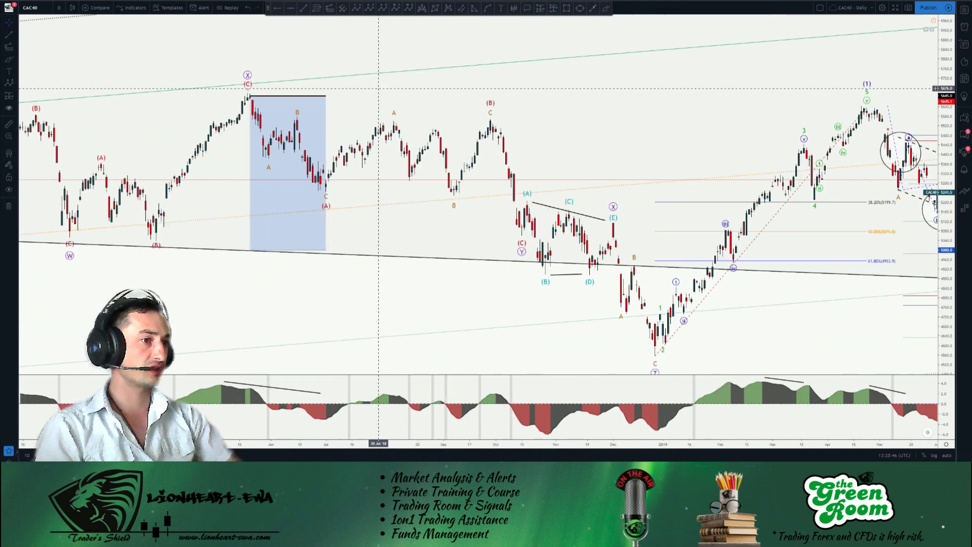
# Switch to the CAC40 4-hour chart window to examine its wave count towards (2)
pyautogui.moveTo(335, 458)
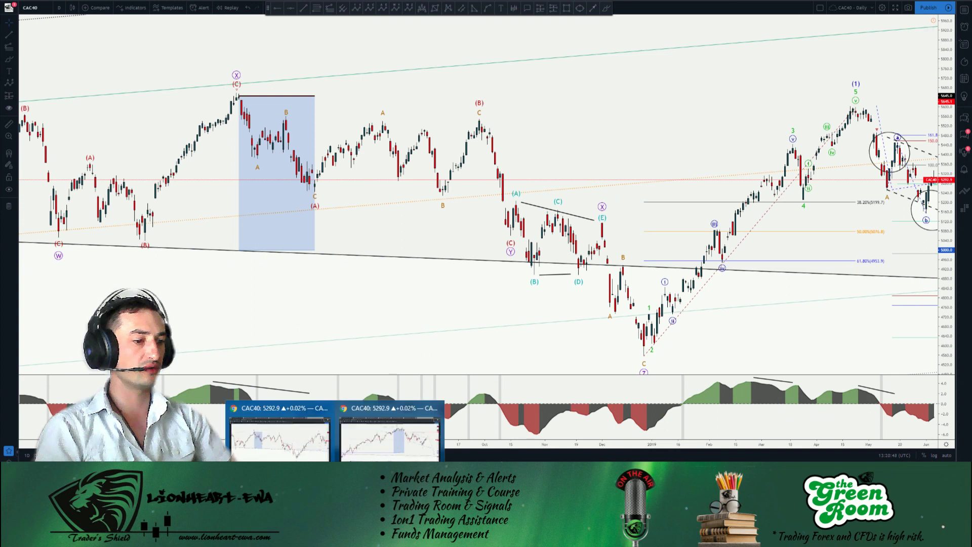
pyautogui.click(377, 446)
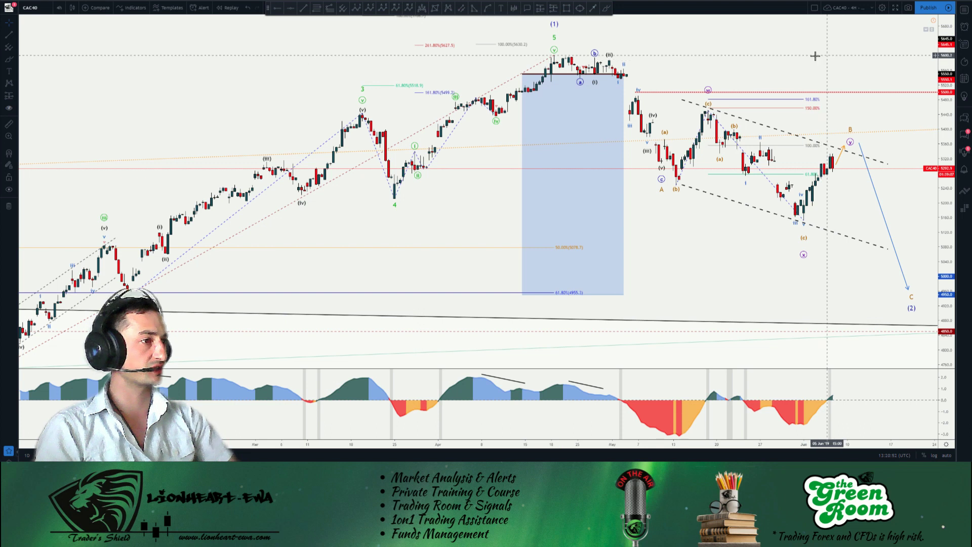
pyautogui.moveTo(701, 181); pyautogui.dragTo(701, 180)
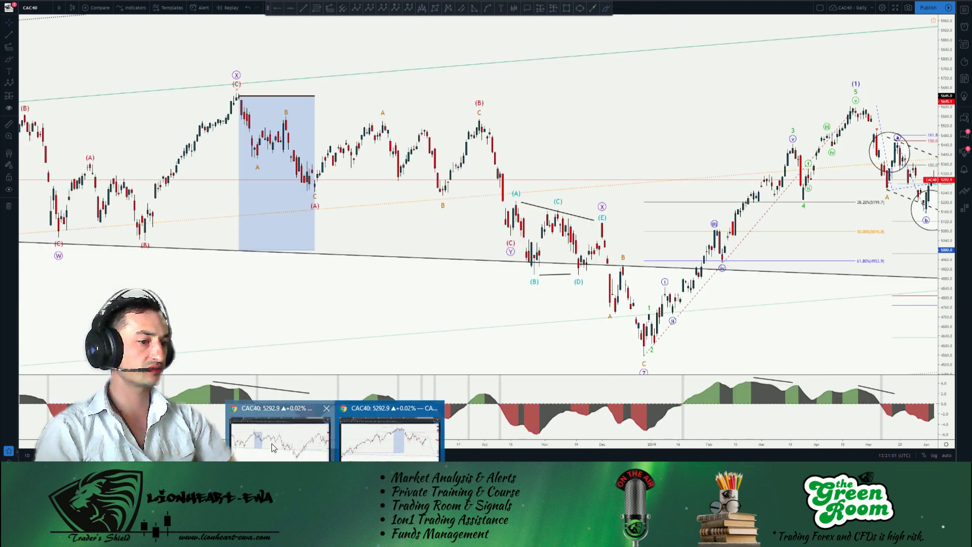
# Return to the daily chart window, open the idea "CAC40 - Indices Trading | Elliott Wave Structures | Q2 2019" and play its outcome
pyautogui.click(272, 447)
pyautogui.moveTo(582, 100); pyautogui.dragTo(374, 62)
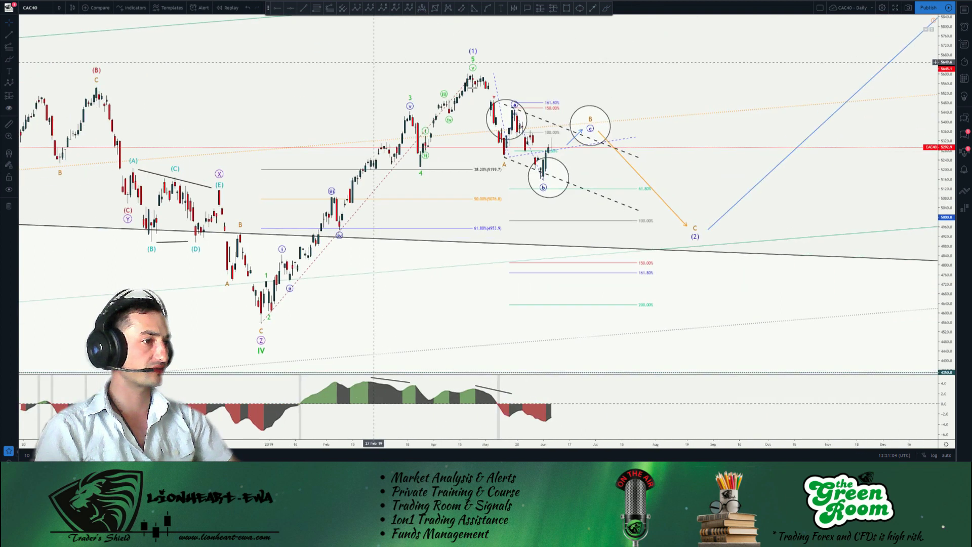
pyautogui.click(498, 112)
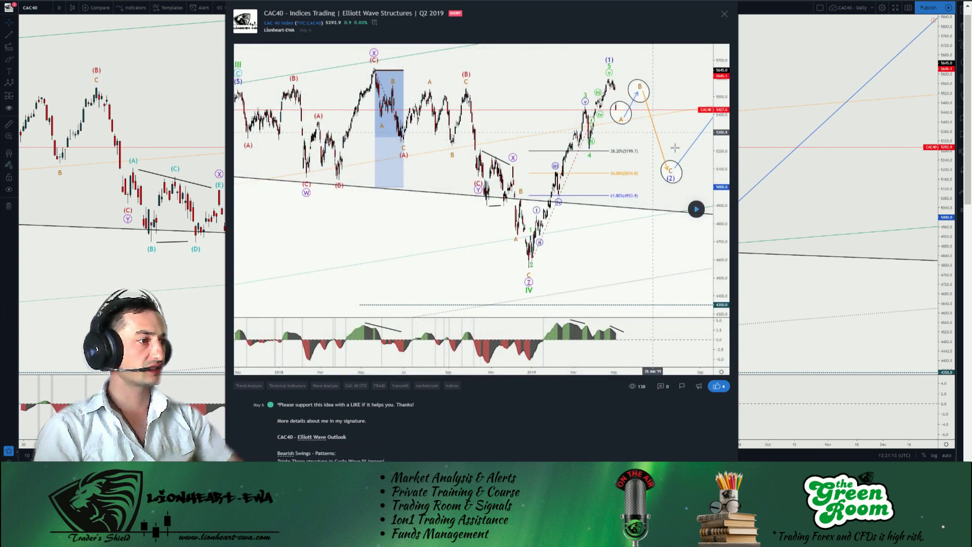
pyautogui.click(695, 210)
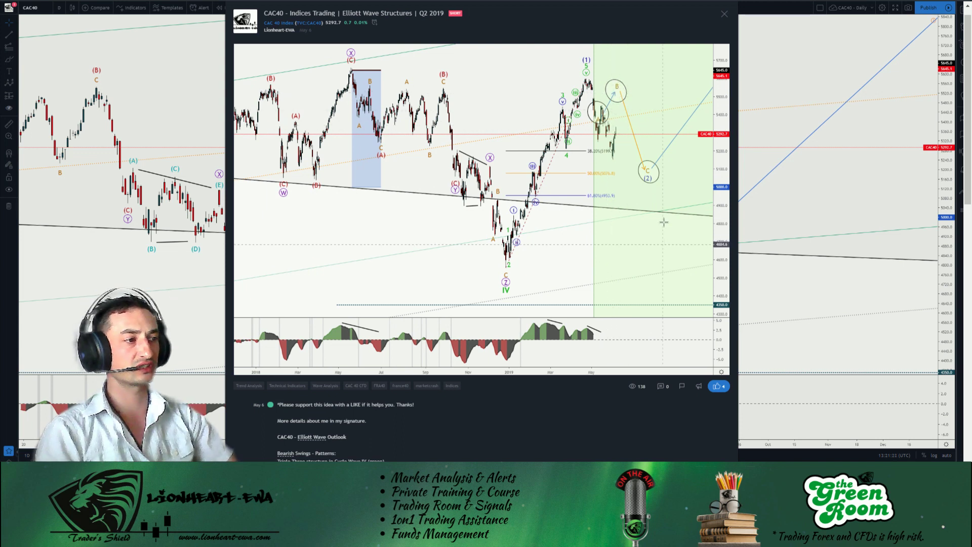
# Read the Q2 2019 idea's Elliott Wave outlook and its Running Flat comment, and close the idea
pyautogui.scroll(-1, 400, 416)
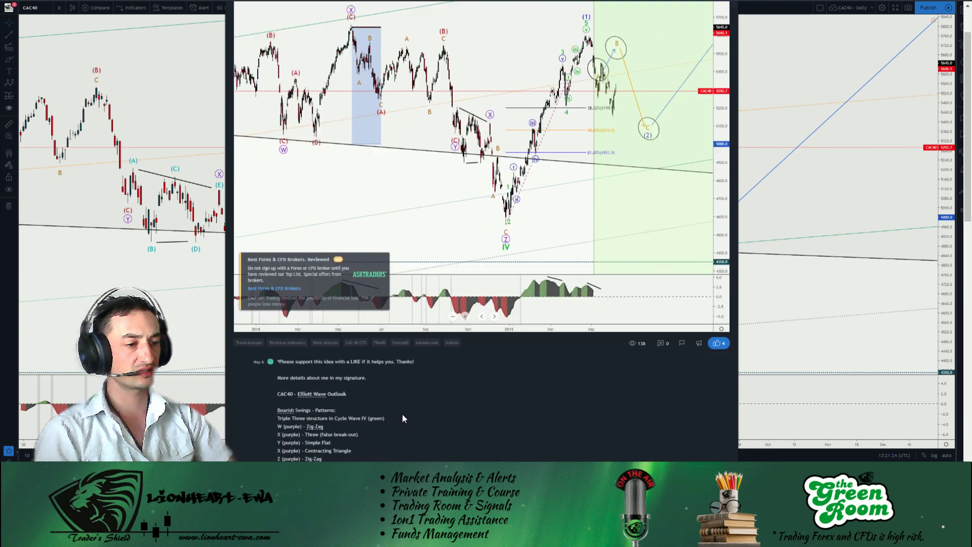
pyautogui.scroll(-3, 400, 415)
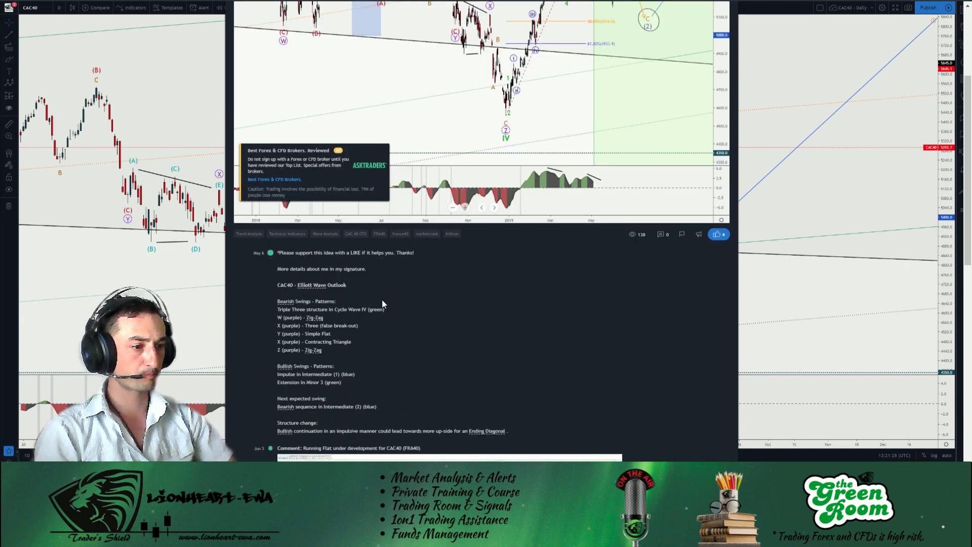
pyautogui.scroll(-2, 382, 302)
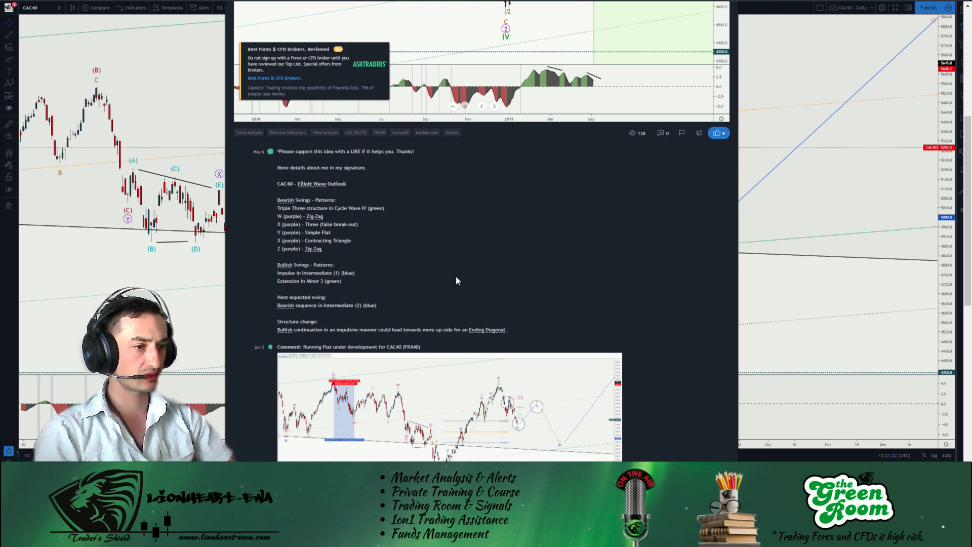
pyautogui.scroll(-6, 456, 280)
pyautogui.scroll(2, 395, 288)
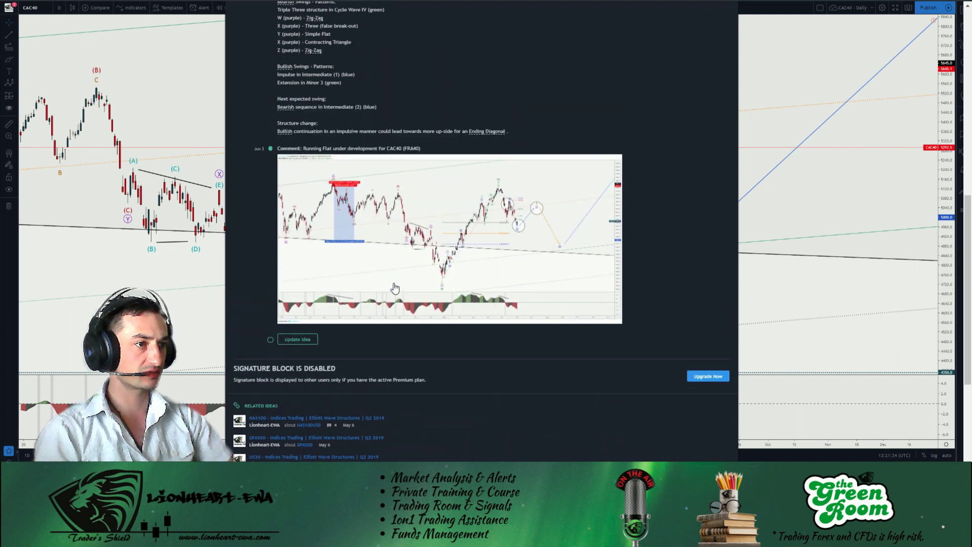
pyautogui.click(394, 287)
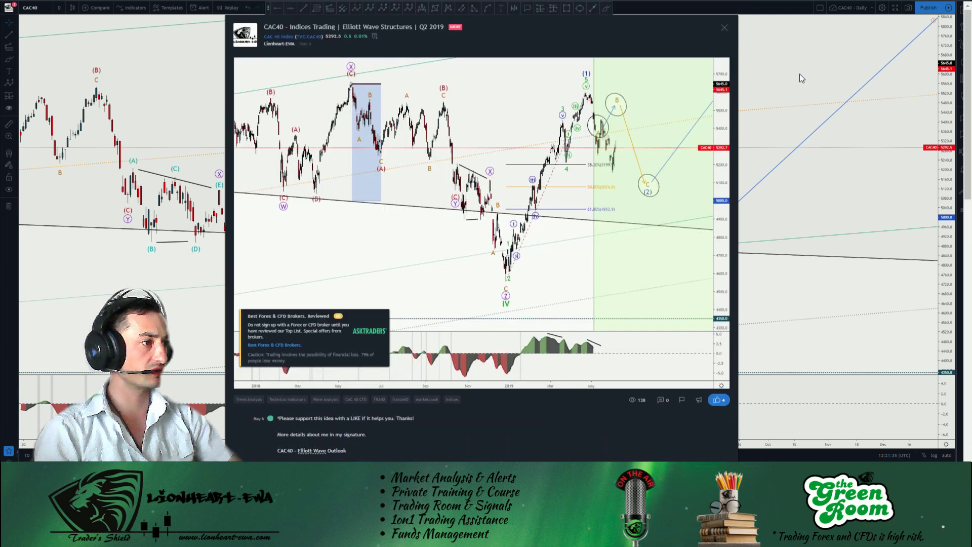
pyautogui.click(801, 74)
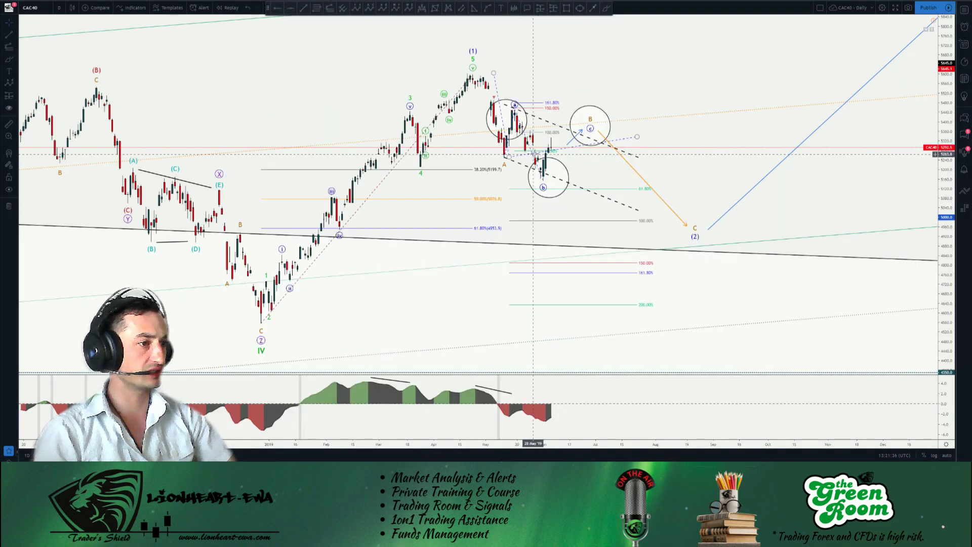
# Reopen the Q2 2019 Elliott Wave Structures idea, replay the price against its projected A-B-C path and close it
pyautogui.click(494, 100)
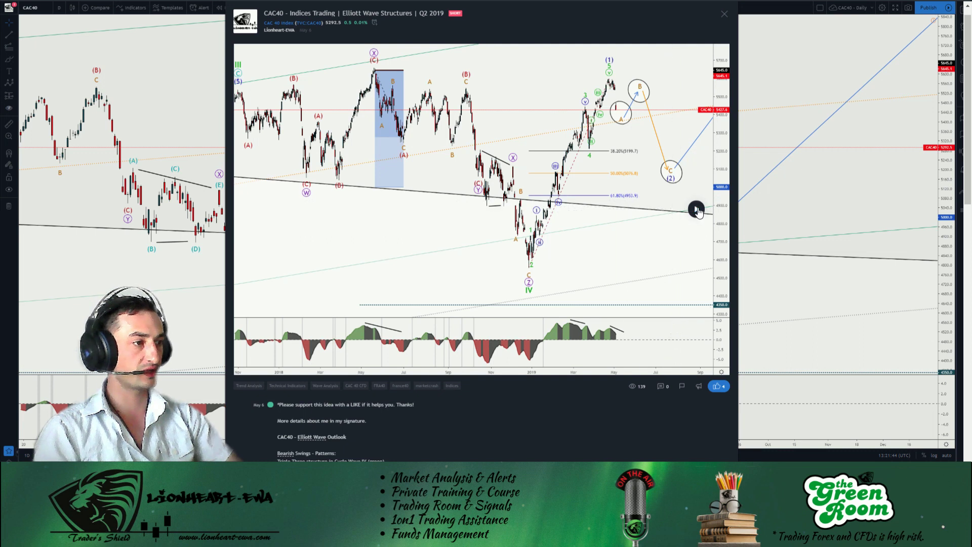
pyautogui.click(696, 210)
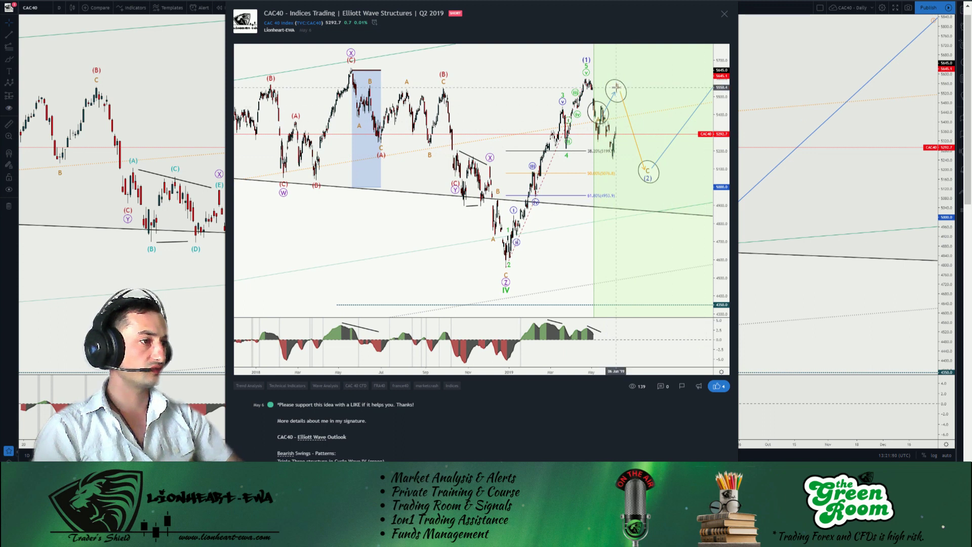
pyautogui.click(777, 90)
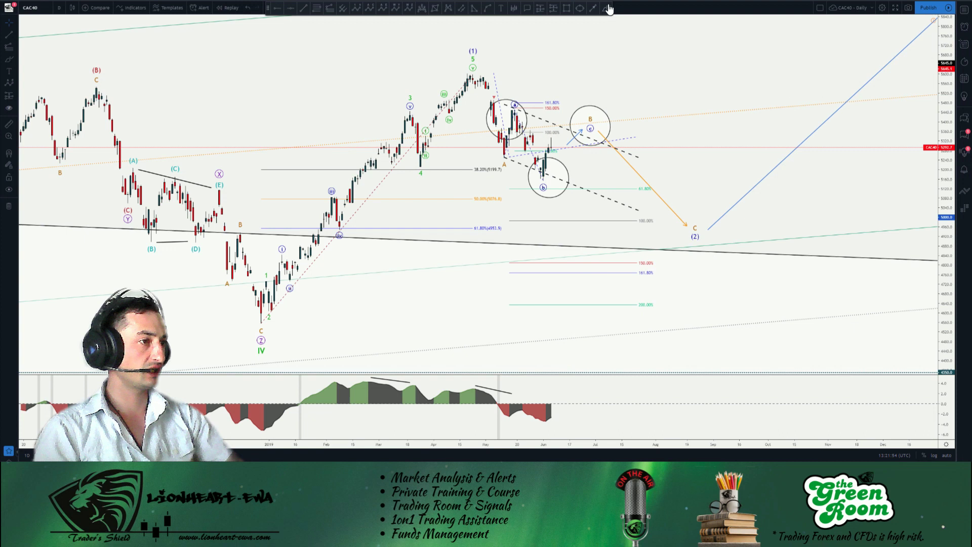
pyautogui.hotkey('alt', 'b')
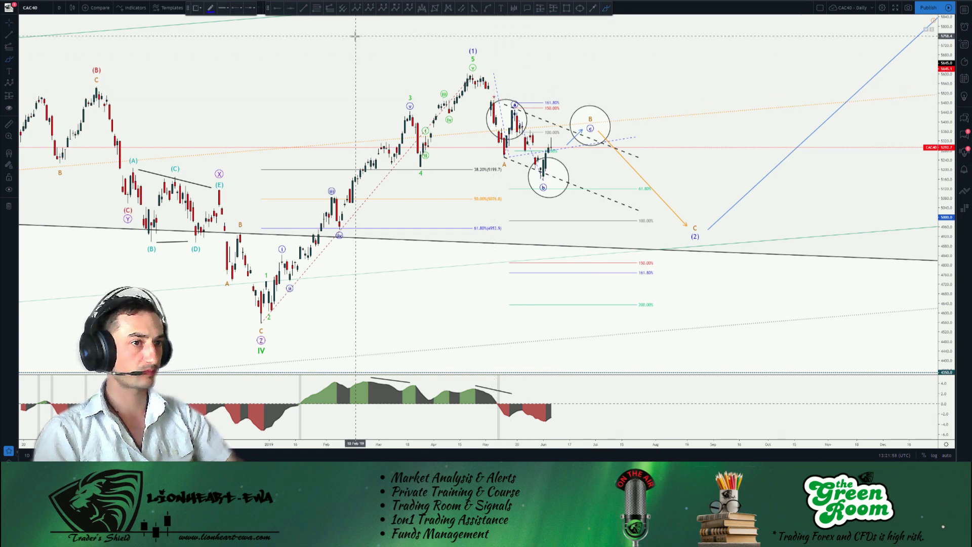
pyautogui.press('Escape')
# On the 4-hour chart, open "1 - EU Indices Going SHORT | Impulse Complete | April 2019", play the outcome of its sell orders and close it
pyautogui.moveTo(336, 477)
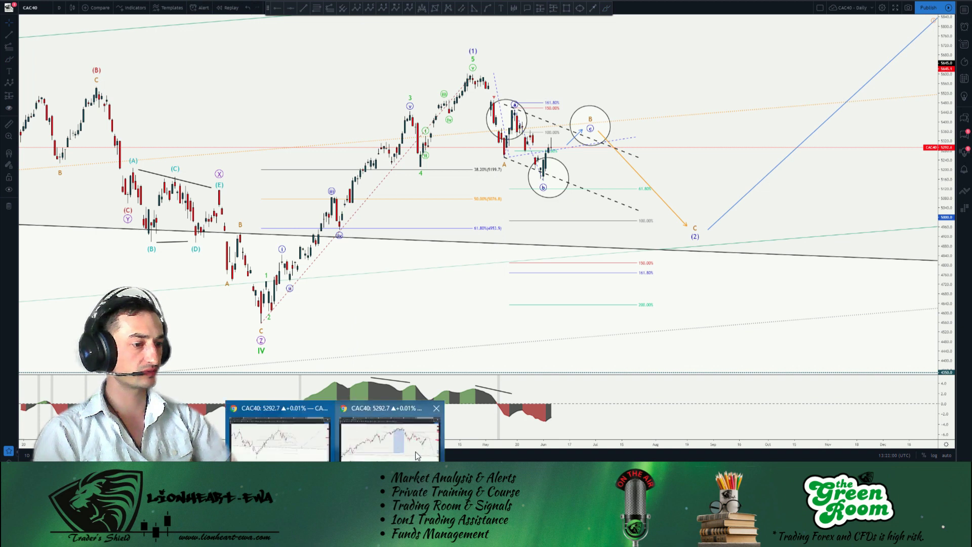
pyautogui.click(390, 436)
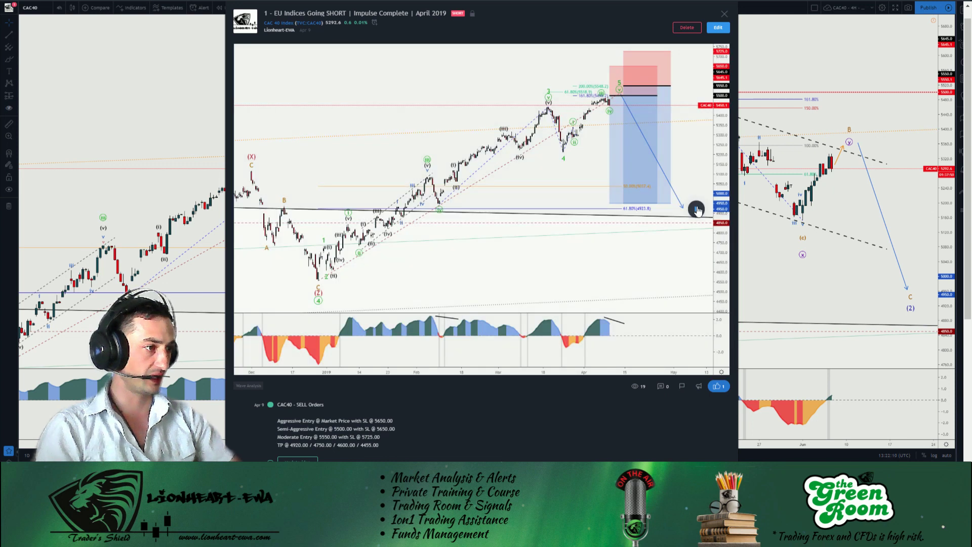
pyautogui.click(697, 209)
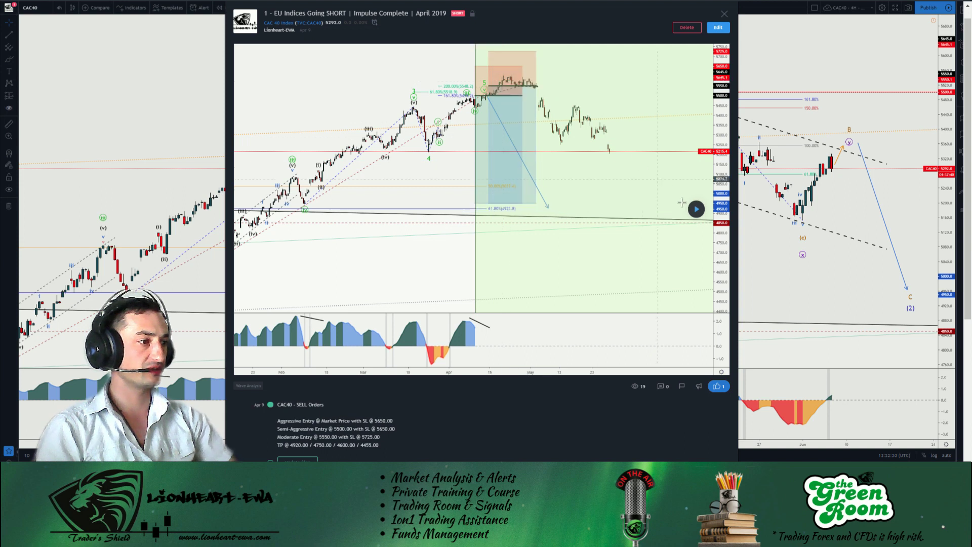
pyautogui.click(699, 215)
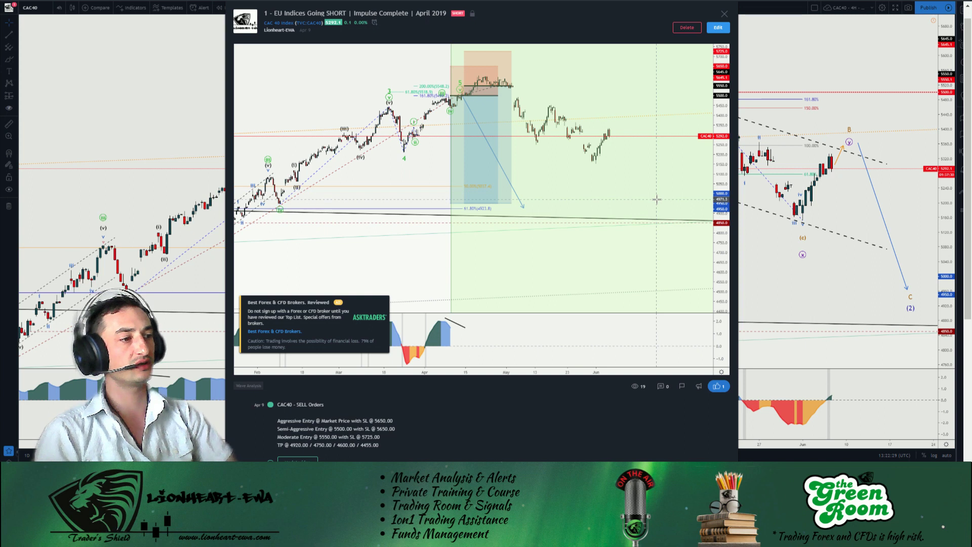
pyautogui.click(783, 59)
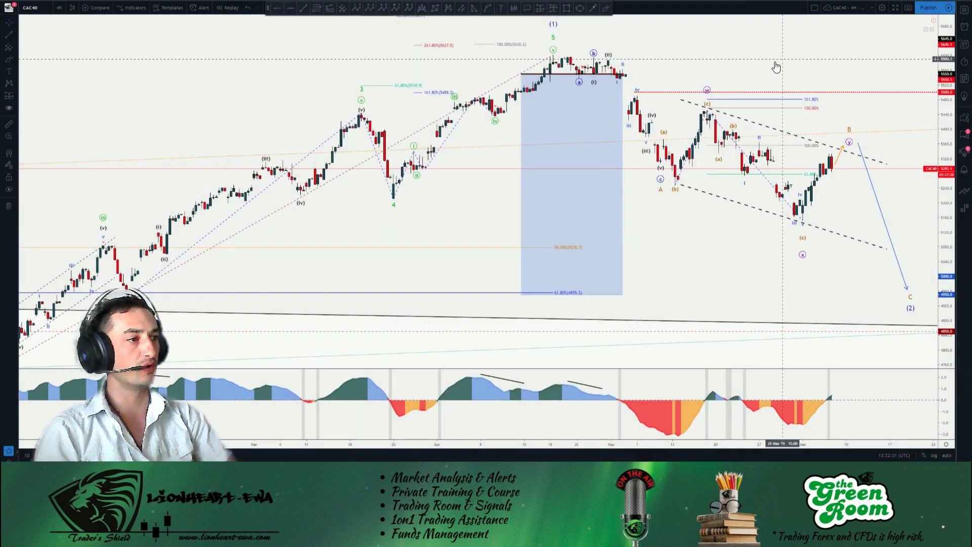
# Open the idea "CAC40 - Indices Forecast - Wave Patterns - Volatility in May" near the (1) peak, play its outcome and close it
pyautogui.click(580, 69)
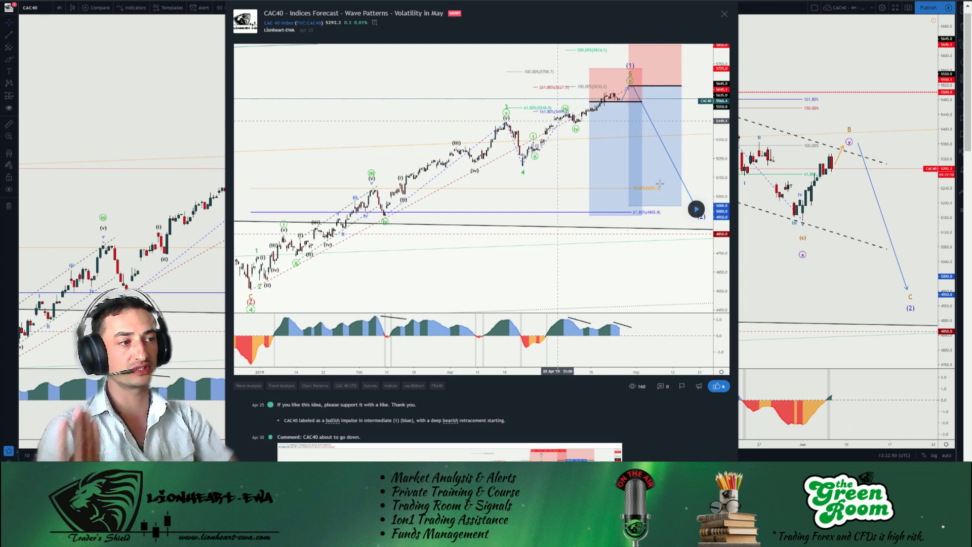
pyautogui.click(696, 210)
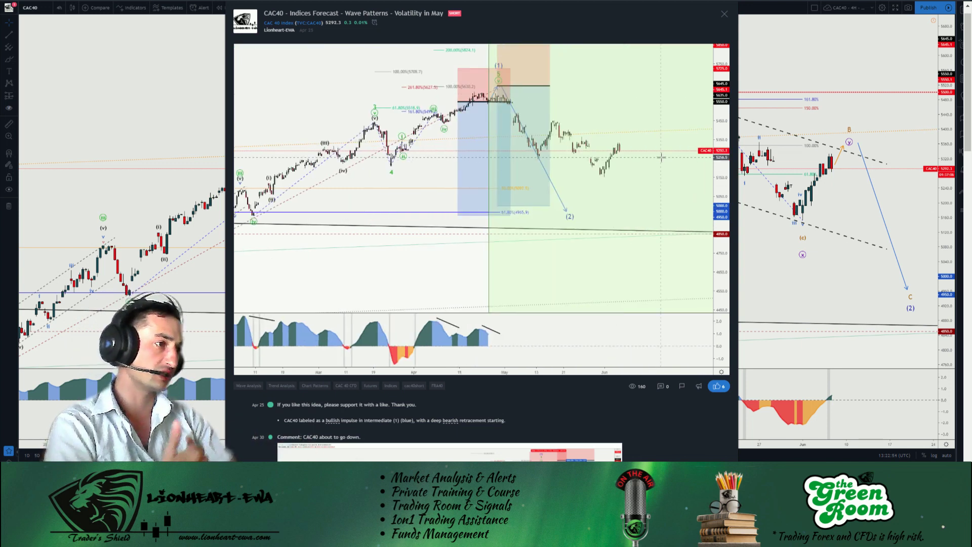
pyautogui.click(770, 67)
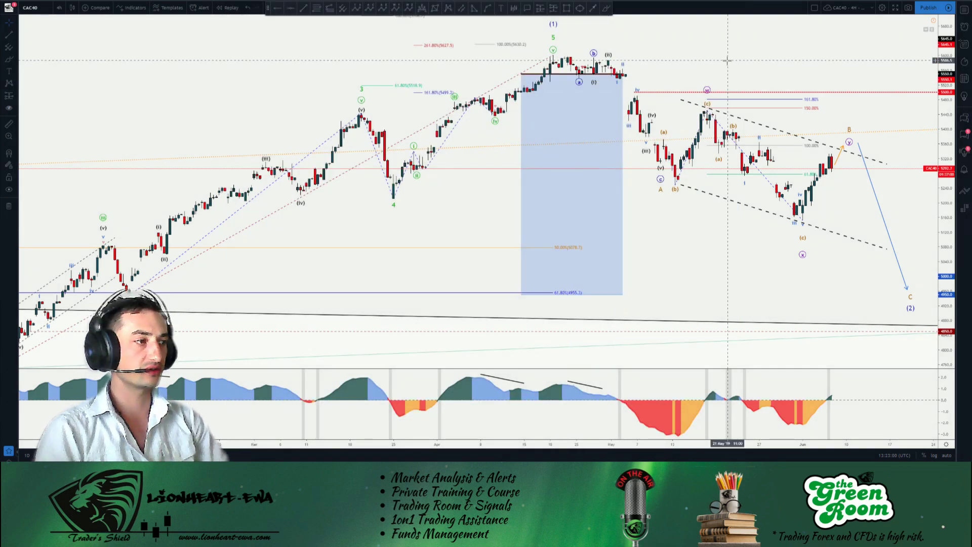
# Draw a brush arrow from beside the latest 4-hour candle down to the (2) target, and delete it
pyautogui.moveTo(907, 51)
pyautogui.mouseDown()
pyautogui.moveTo(880, 54)
pyautogui.moveTo(889, 50)
pyautogui.mouseUp()
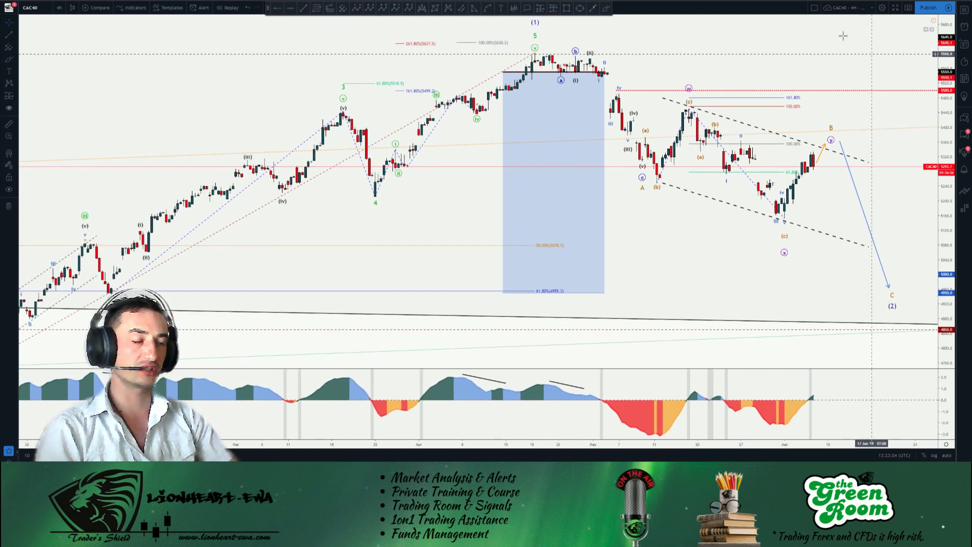
pyautogui.click(606, 8)
pyautogui.moveTo(827, 162); pyautogui.dragTo(886, 307)
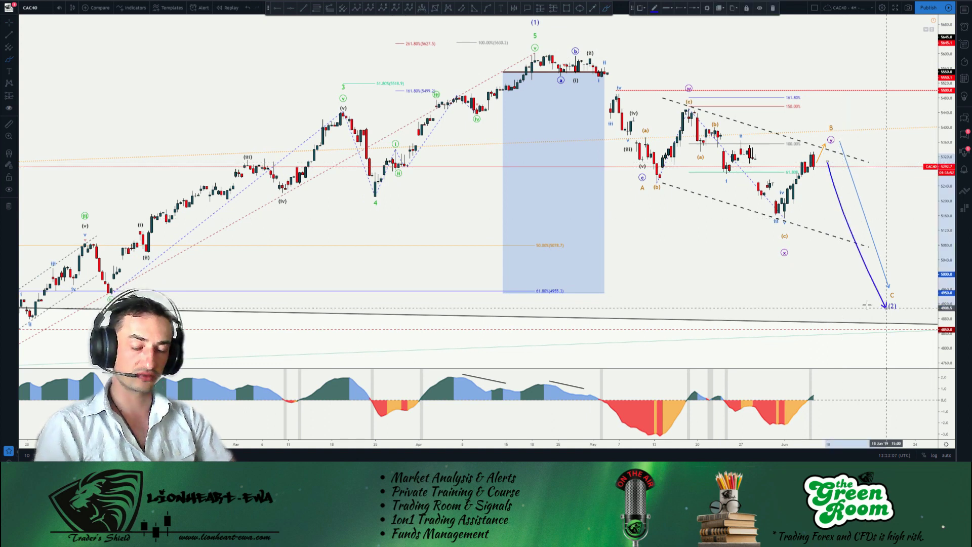
pyautogui.press('Delete')
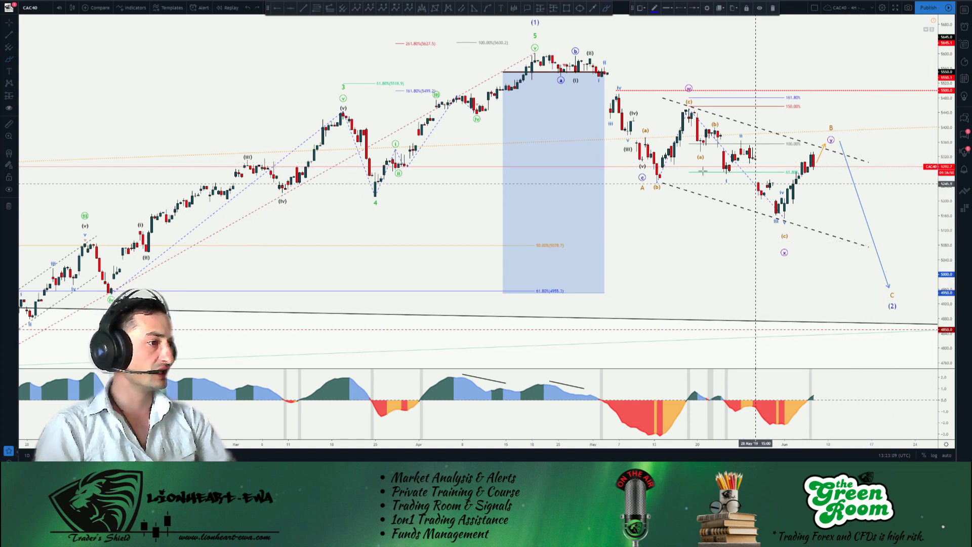
# Brush a short arrow down from above the B target, trace the swings from the A low to B, and remove the marks
pyautogui.moveTo(825, 116); pyautogui.dragTo(846, 138)
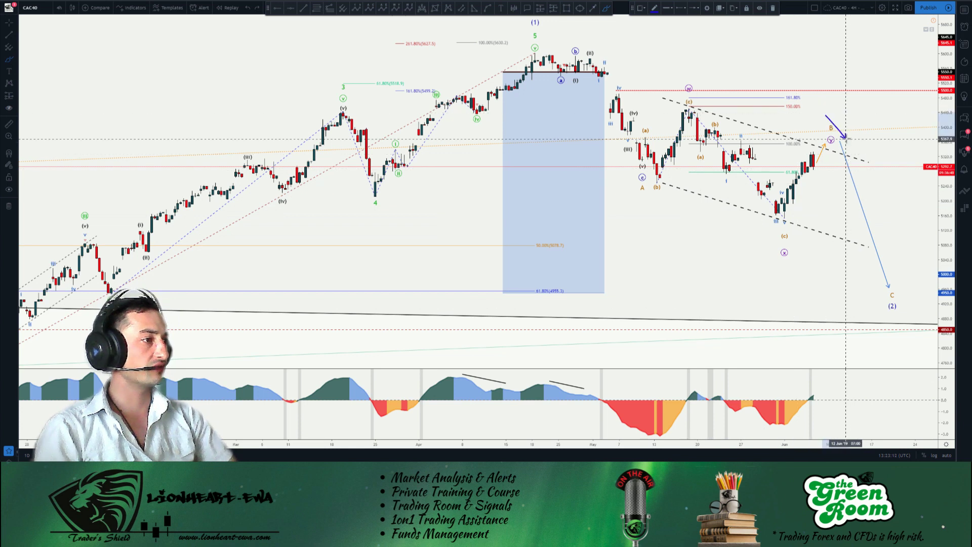
pyautogui.press('Delete')
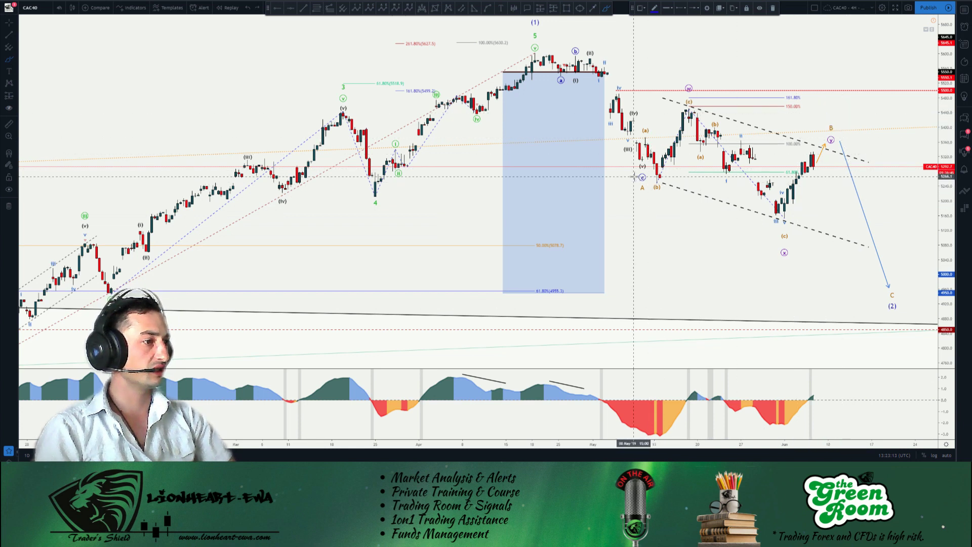
pyautogui.click(641, 170)
pyautogui.click(700, 109)
pyautogui.click(783, 210)
pyautogui.doubleClick(823, 162)
pyautogui.press('Escape')
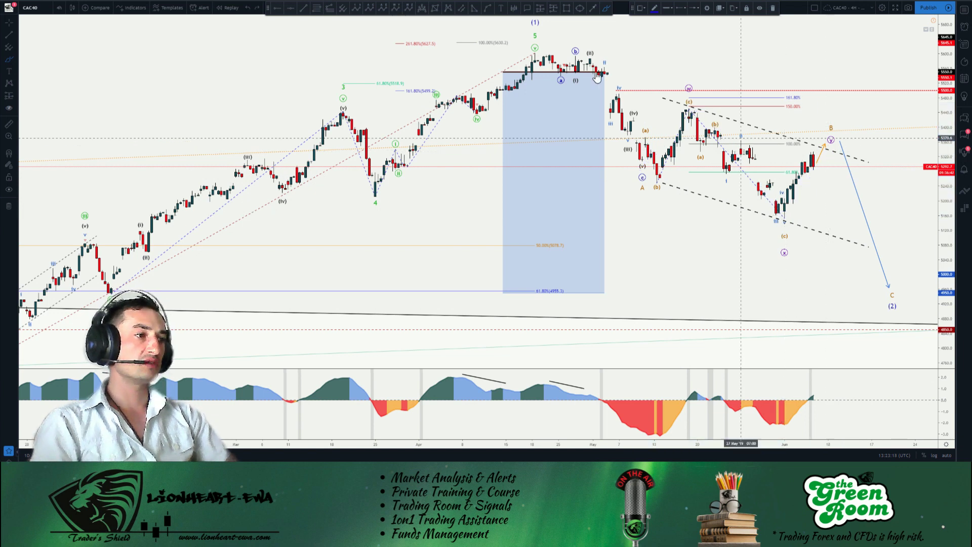
# Brush arrows over the decline from (1) to A, the swings up to B and the drop beyond (2), removing each mark
pyautogui.click(542, 53)
pyautogui.click(605, 74)
pyautogui.doubleClick(636, 170)
pyautogui.click(656, 178)
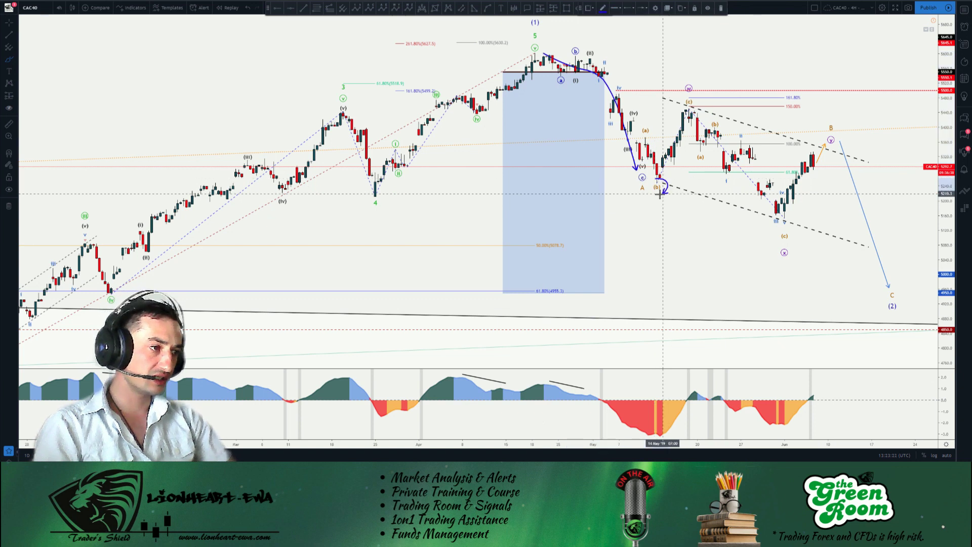
pyautogui.click(660, 192)
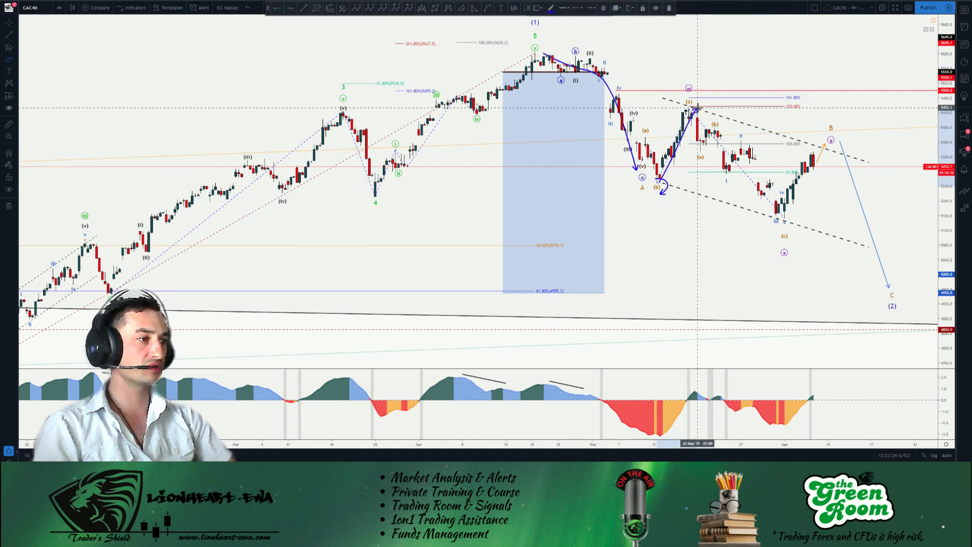
pyautogui.click(698, 109)
pyautogui.click(776, 213)
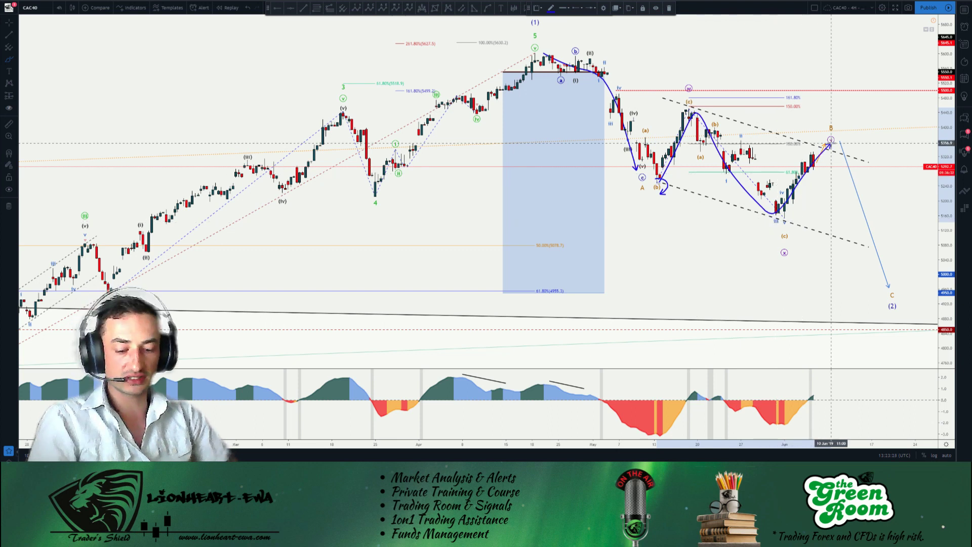
pyautogui.press('Escape')
pyautogui.hotkey('ctrl', 'z')
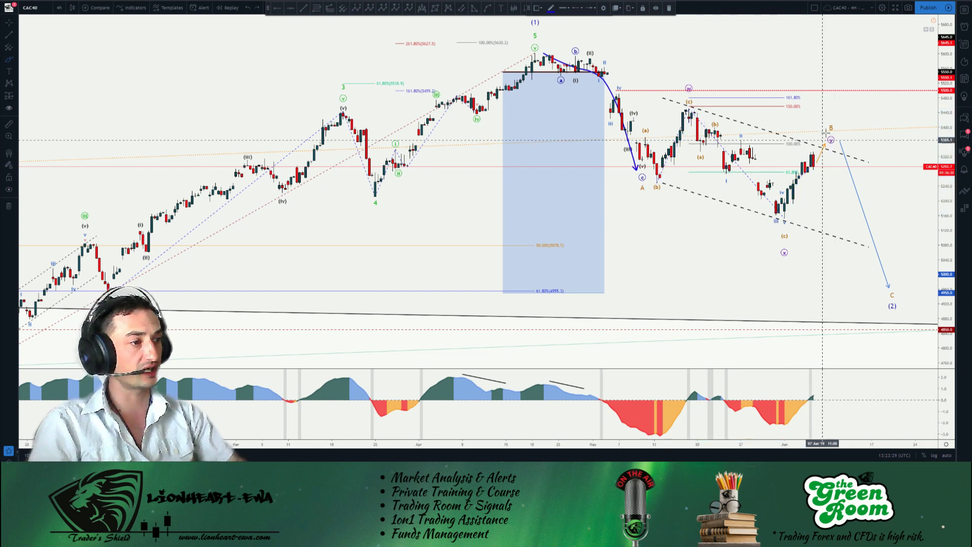
pyautogui.hotkey('ctrl', 'z')
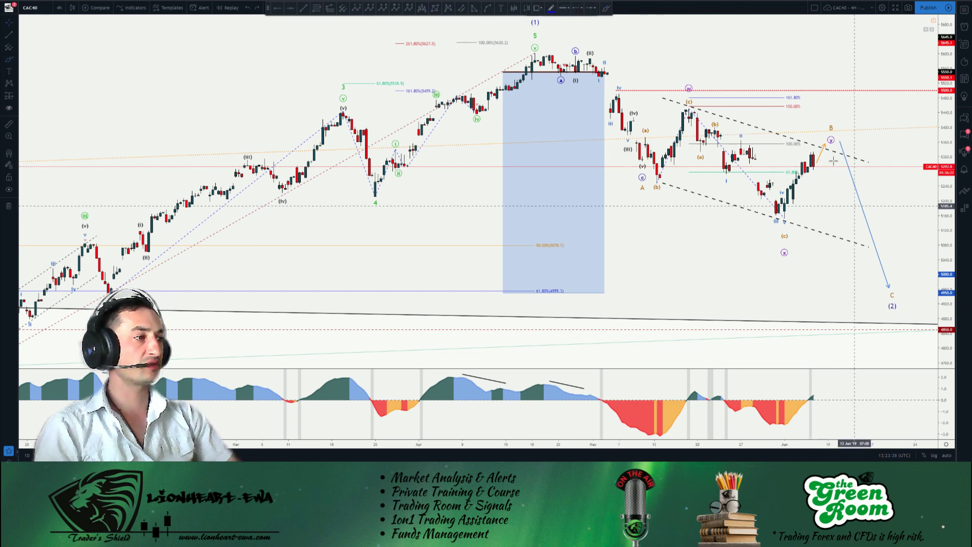
pyautogui.click(931, 363)
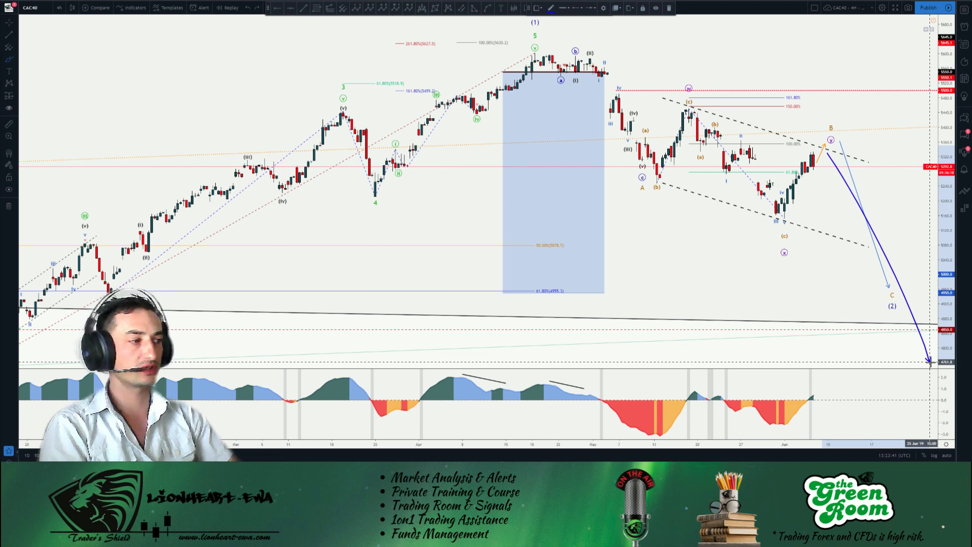
pyautogui.press('Delete')
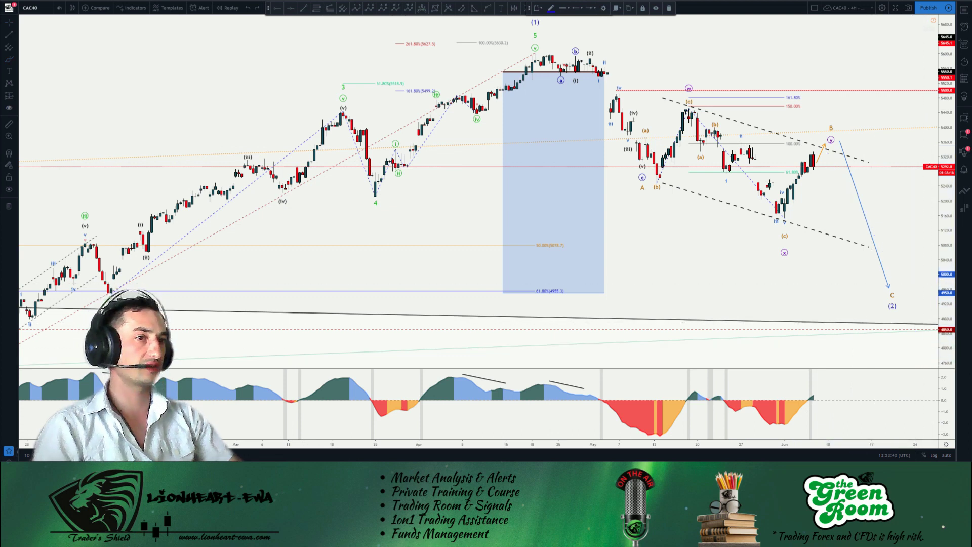
# Switch to the other chart window and examine the DAX (GRXEUR) daily wave count from 2017 through (III) and (IV) to the (2) target
pyautogui.moveTo(276, 459)
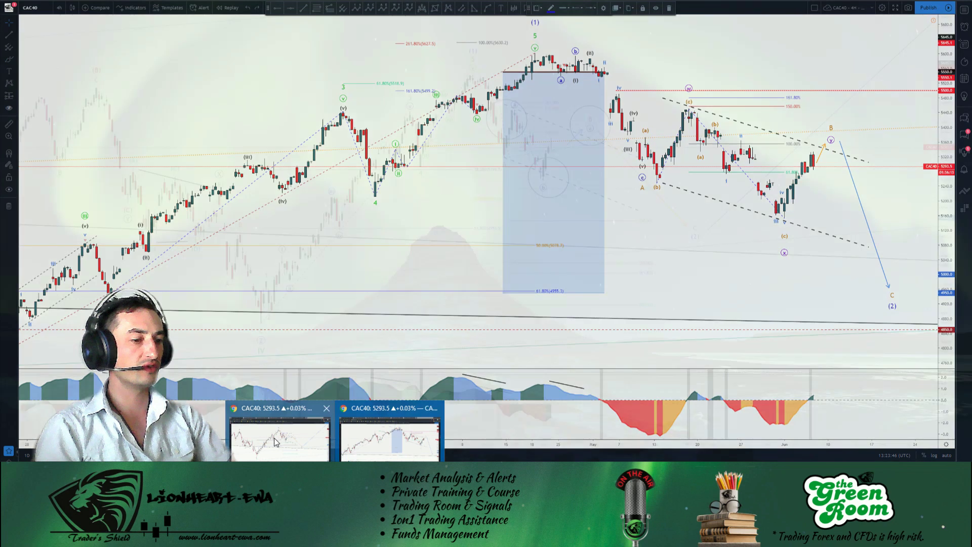
pyautogui.click(276, 443)
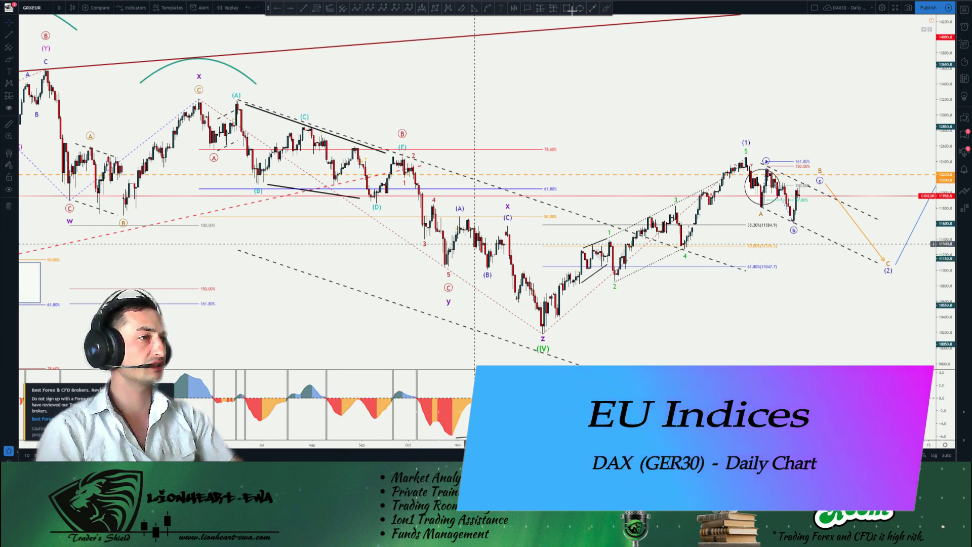
pyautogui.click(552, 293)
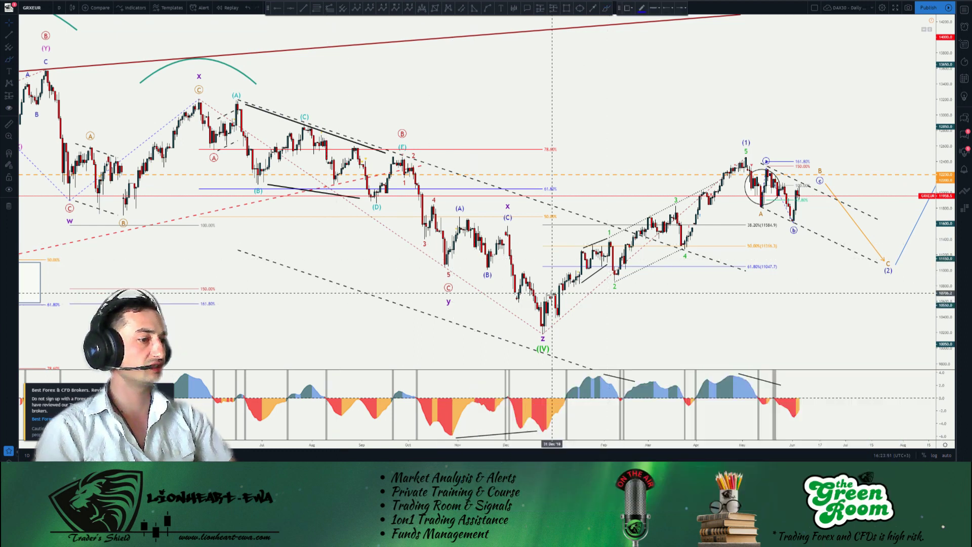
pyautogui.moveTo(527, 104)
pyautogui.mouseDown()
pyautogui.moveTo(684, 115)
pyautogui.moveTo(636, 107)
pyautogui.mouseUp()
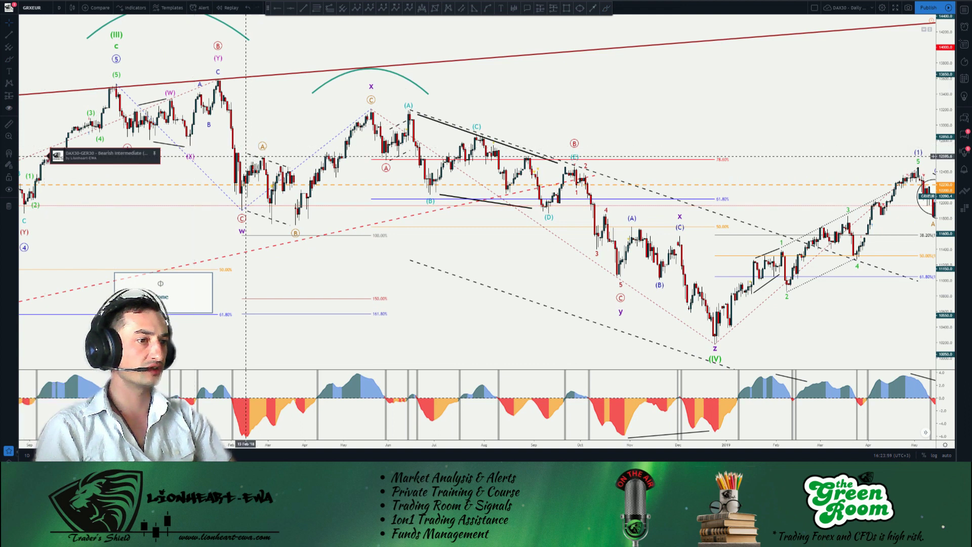
pyautogui.moveTo(378, 103); pyautogui.dragTo(814, 135)
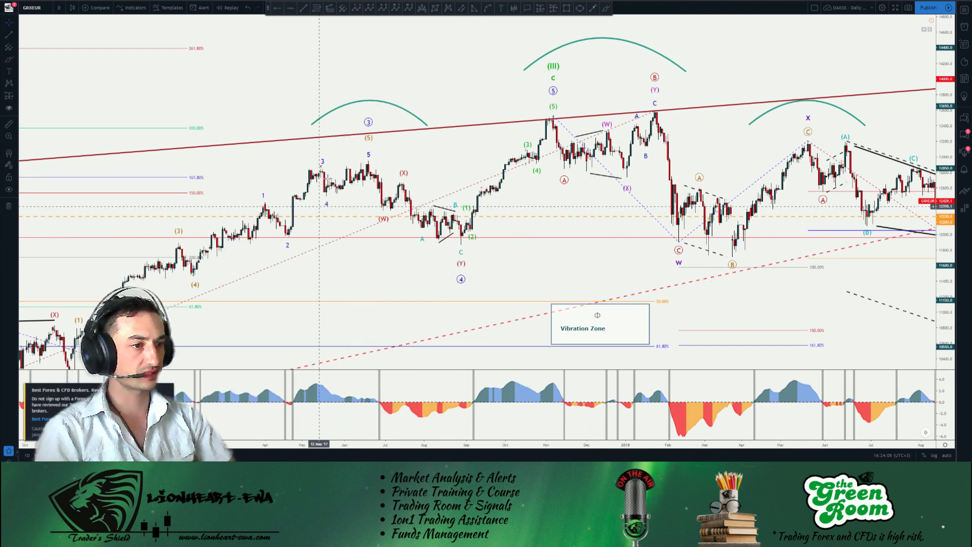
pyautogui.moveTo(321, 168)
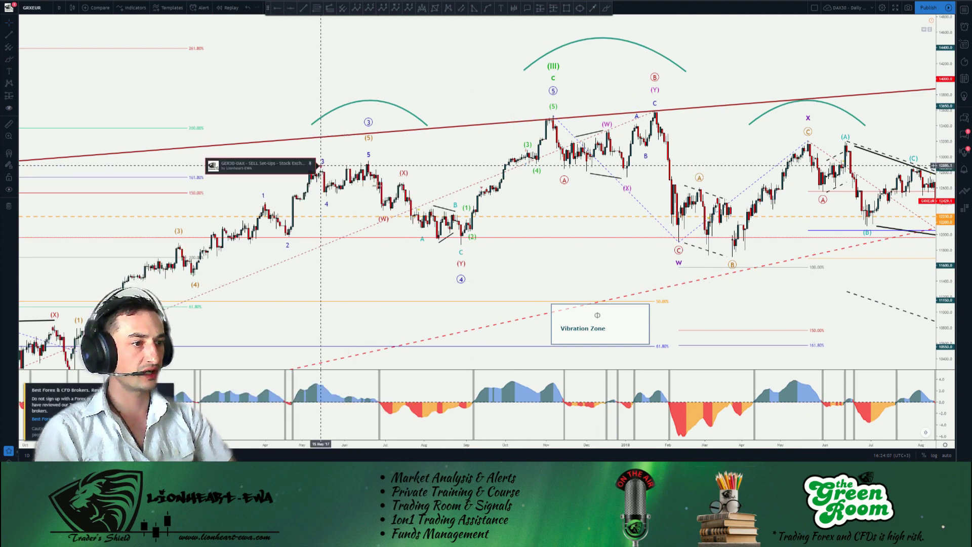
pyautogui.moveTo(419, 208)
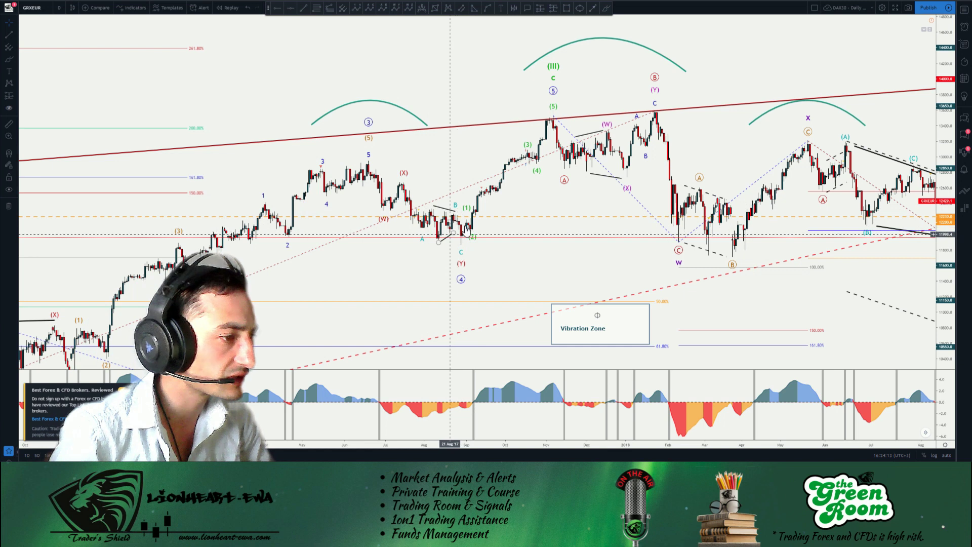
pyautogui.moveTo(482, 191)
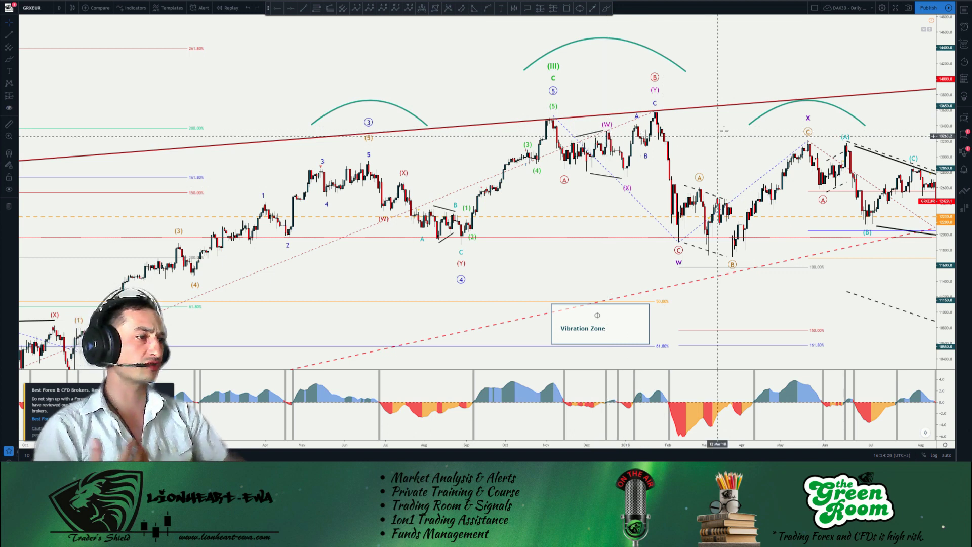
pyautogui.moveTo(714, 135); pyautogui.dragTo(201, 103)
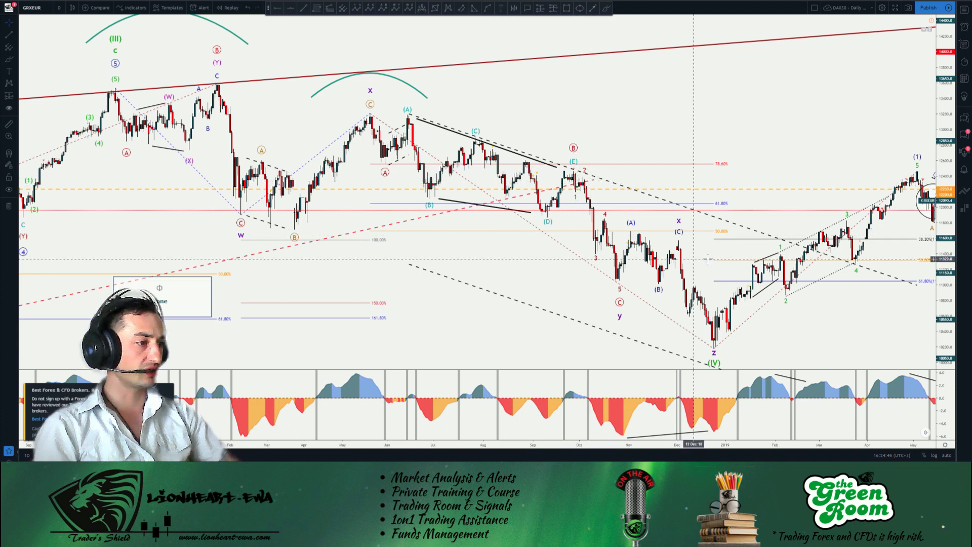
pyautogui.moveTo(653, 215); pyautogui.dragTo(431, 160)
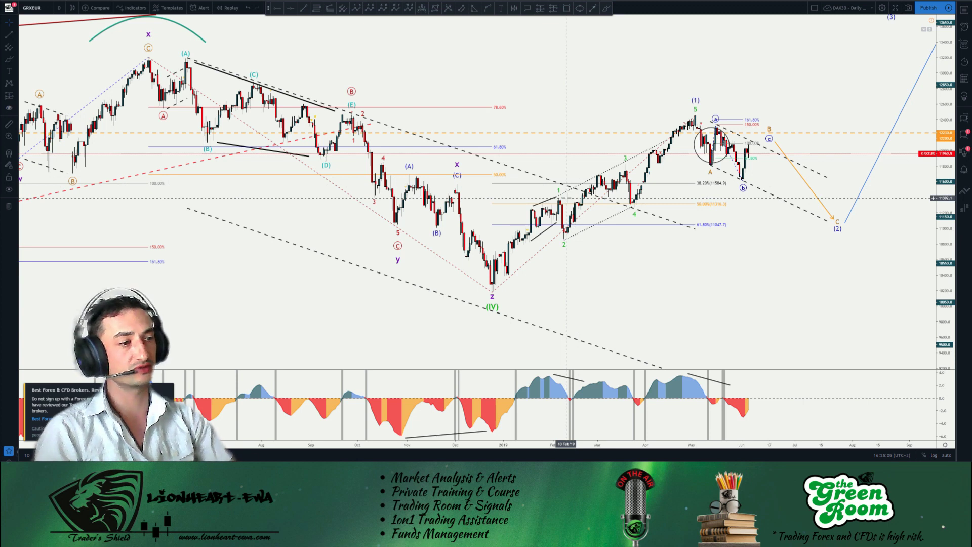
pyautogui.moveTo(588, 61); pyautogui.dragTo(612, 115)
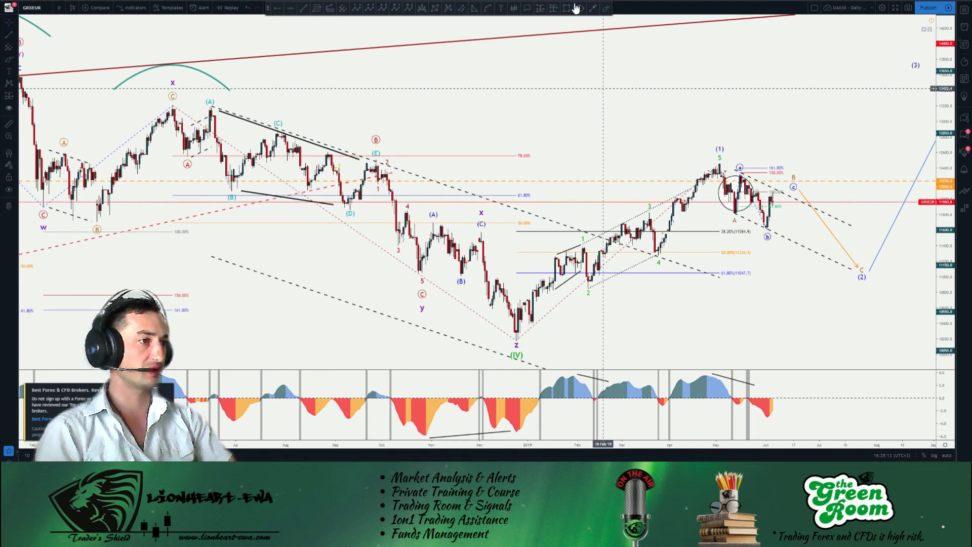
# Brush an arrow up the rise from (IV) to (1) and an arc over the (1) peak, and undo both
pyautogui.click(606, 7)
pyautogui.moveTo(506, 339)
pyautogui.mouseDown()
pyautogui.moveTo(554, 256)
pyautogui.moveTo(583, 264)
pyautogui.moveTo(640, 222)
pyautogui.moveTo(660, 251)
pyautogui.moveTo(735, 158)
pyautogui.mouseUp()
pyautogui.hotkey('ctrl', 'z')
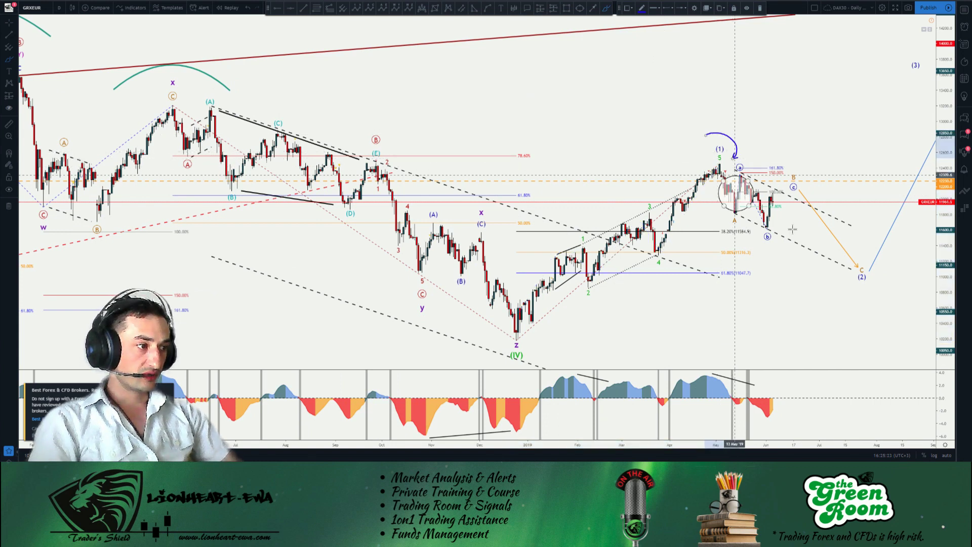
pyautogui.hotkey('ctrl', 'z')
# Brush an arrow from the B area to the lower channel line, mark the drop from (1) to A, and remove the marks
pyautogui.moveTo(786, 195); pyautogui.dragTo(816, 256)
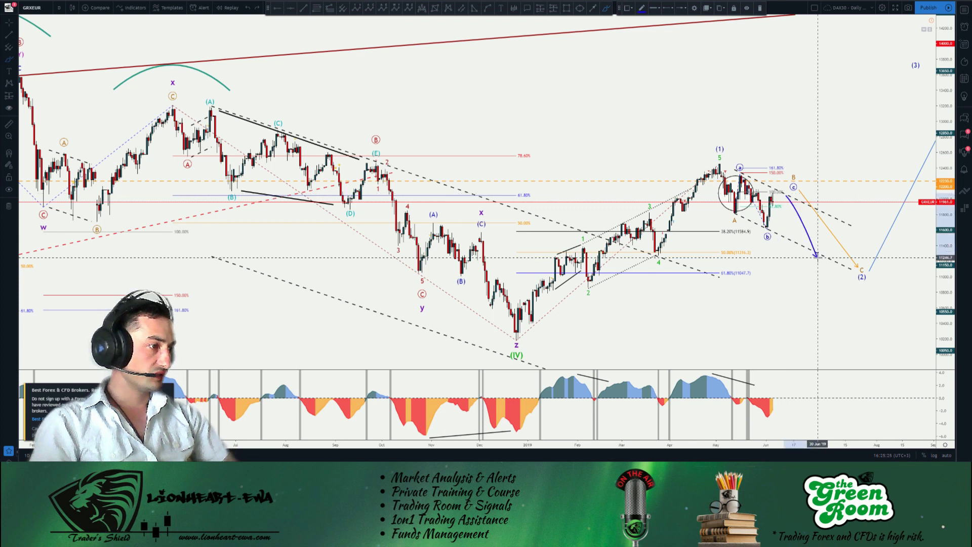
pyautogui.moveTo(742, 246); pyautogui.dragTo(760, 250)
pyautogui.hotkey('ctrl', 'z')
pyautogui.moveTo(489, 339)
pyautogui.mouseDown()
pyautogui.moveTo(735, 156)
pyautogui.moveTo(738, 214)
pyautogui.mouseUp()
pyautogui.hotkey('ctrl', 'z')
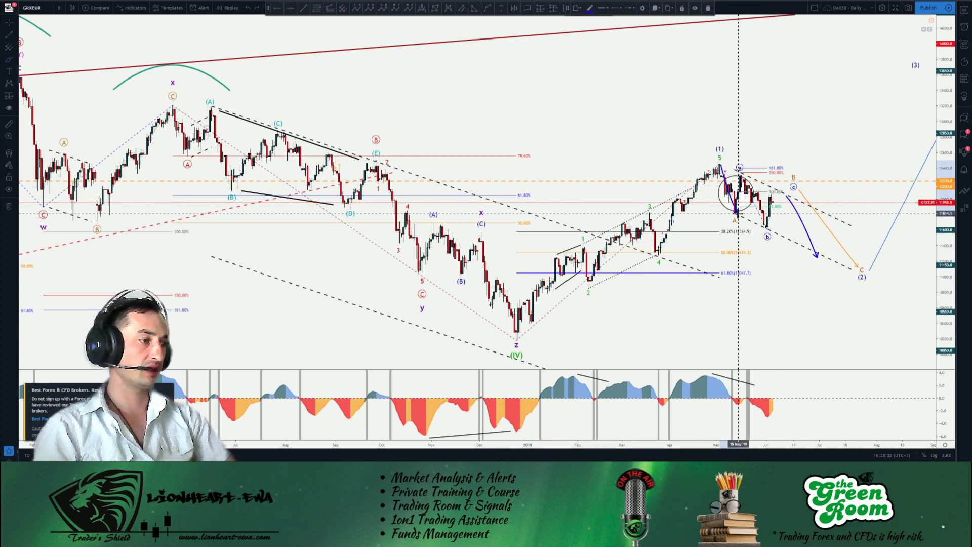
pyautogui.click(739, 213)
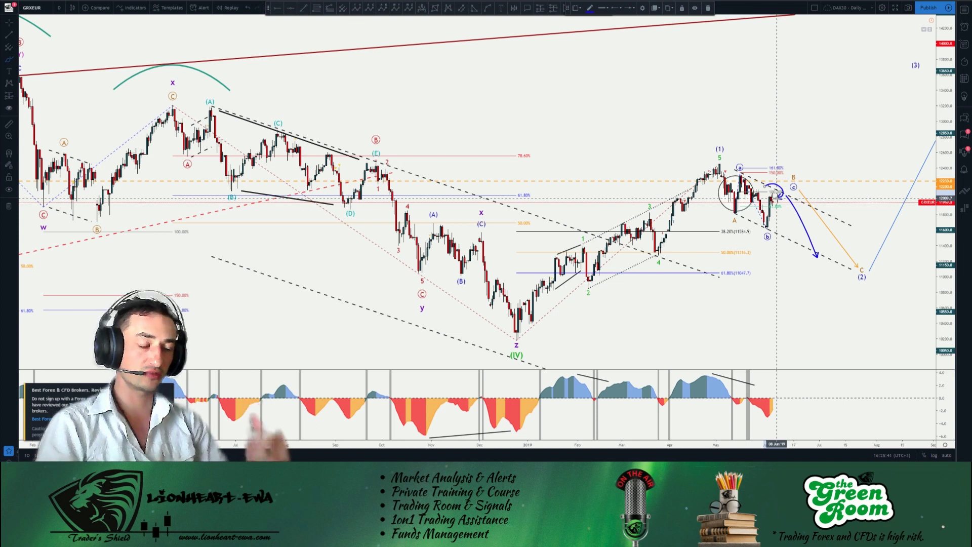
pyautogui.hscroll(5, 777, 198)
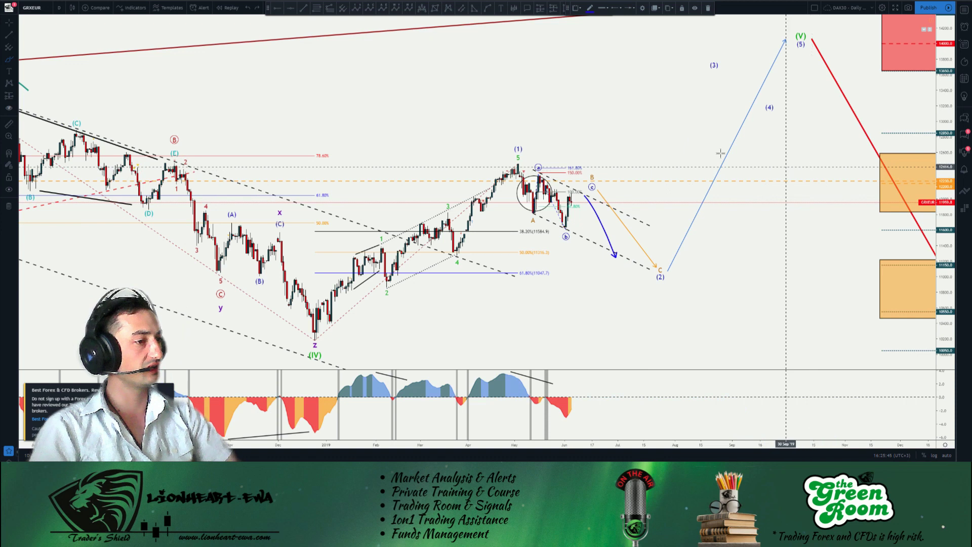
pyautogui.press('Delete')
# Circle the projected move from B down to C of wave (2) with the brush, and undo it
pyautogui.hscroll(-3, 750, 103)
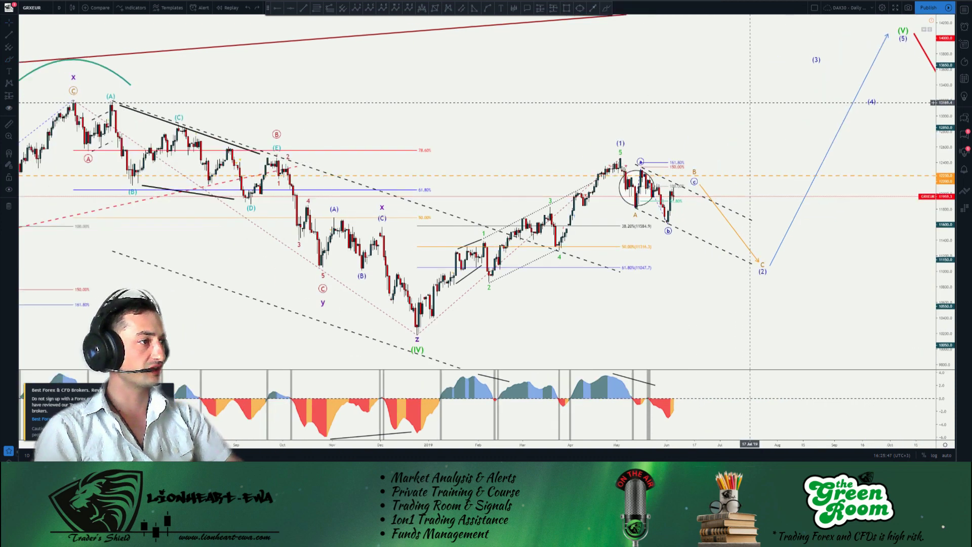
pyautogui.hscroll(10, 750, 103)
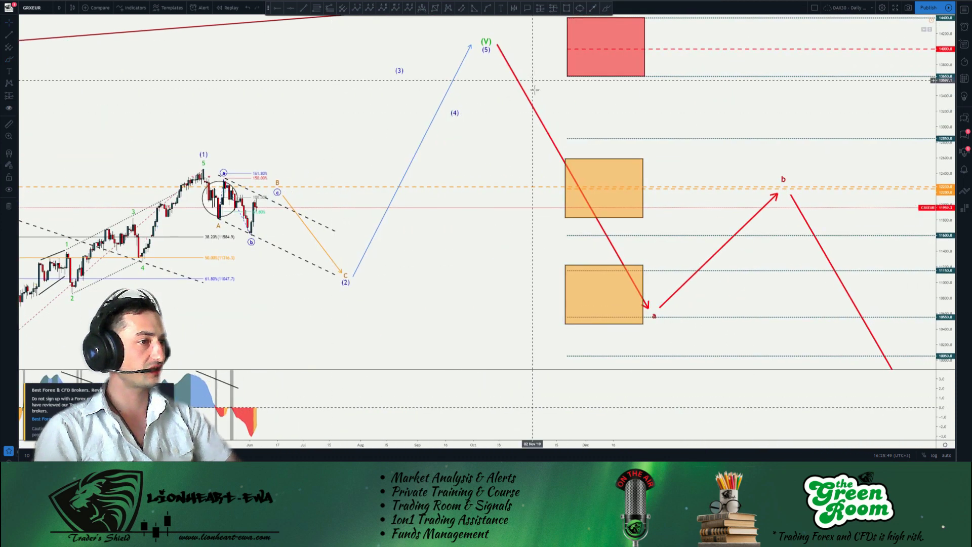
pyautogui.moveTo(201, 102); pyautogui.dragTo(565, 84)
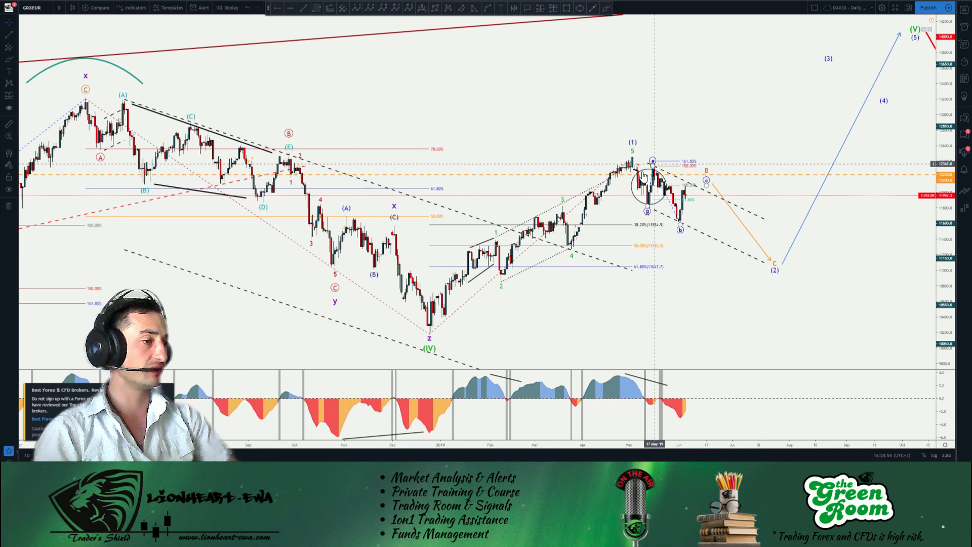
pyautogui.click(604, 9)
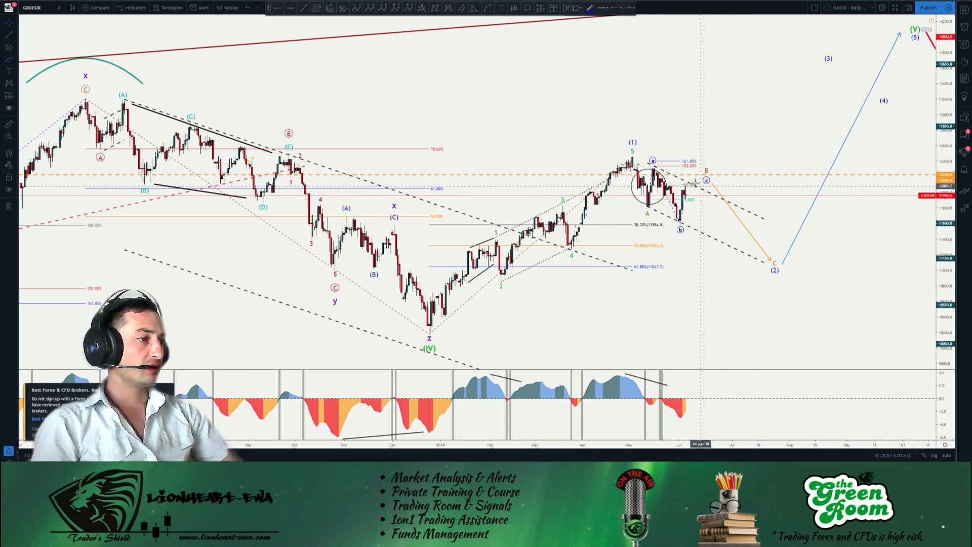
pyautogui.moveTo(696, 183)
pyautogui.mouseDown()
pyautogui.moveTo(803, 256)
pyautogui.moveTo(735, 254)
pyautogui.moveTo(699, 200)
pyautogui.mouseUp()
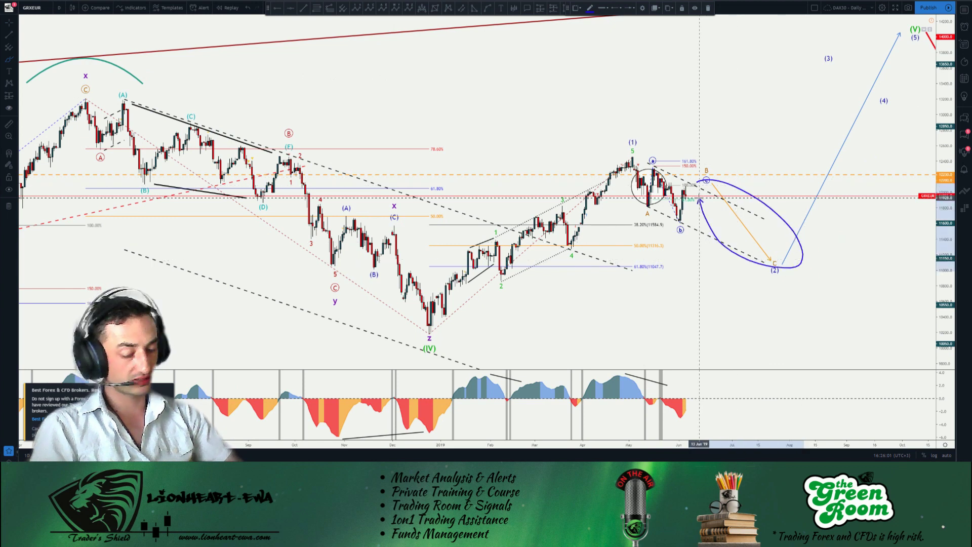
pyautogui.hotkey('ctrl', 'z')
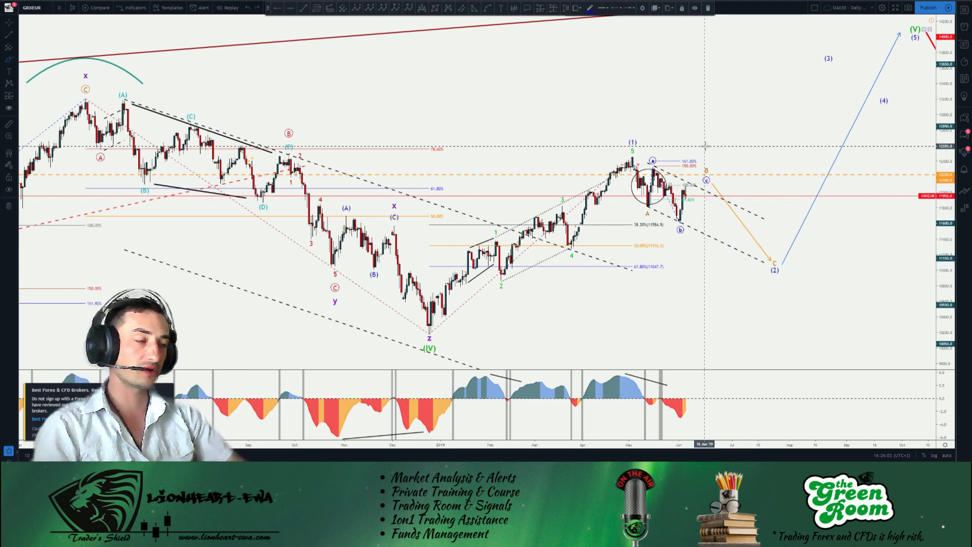
pyautogui.press('Escape')
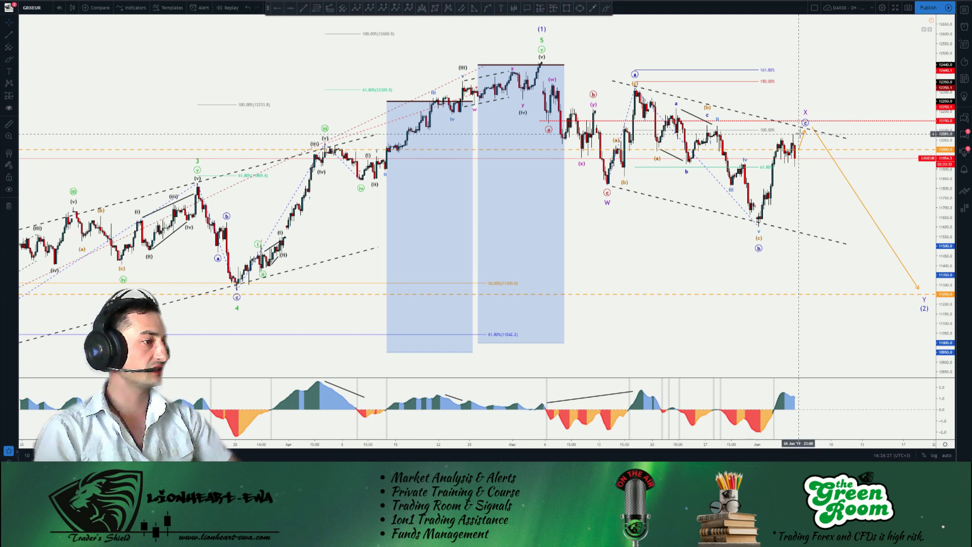
# On the shorter-timeframe DAX chart, trace brush arrows from the circled b low up through the latest highs to the X target
pyautogui.click(606, 8)
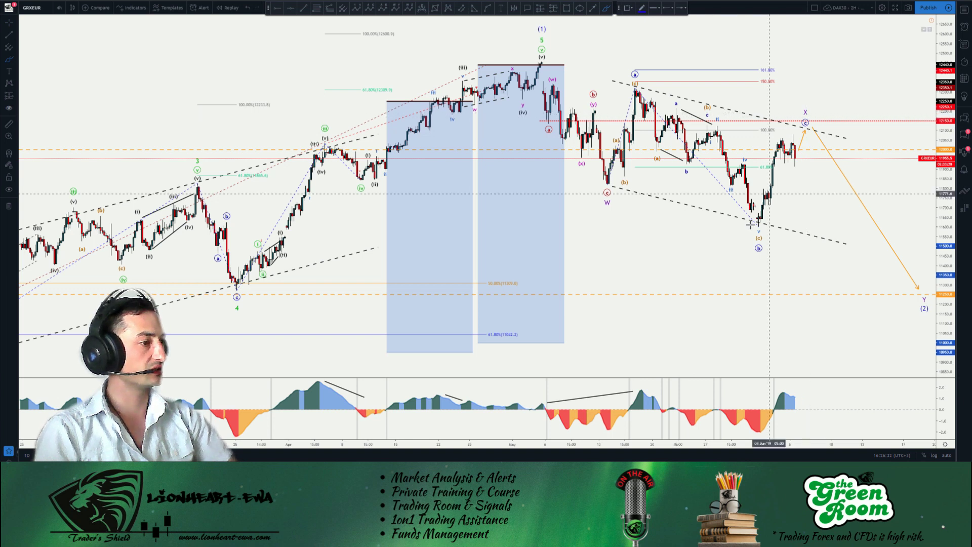
pyautogui.moveTo(751, 220)
pyautogui.mouseDown()
pyautogui.moveTo(785, 140)
pyautogui.moveTo(794, 165)
pyautogui.moveTo(811, 127)
pyautogui.moveTo(770, 138)
pyautogui.mouseUp()
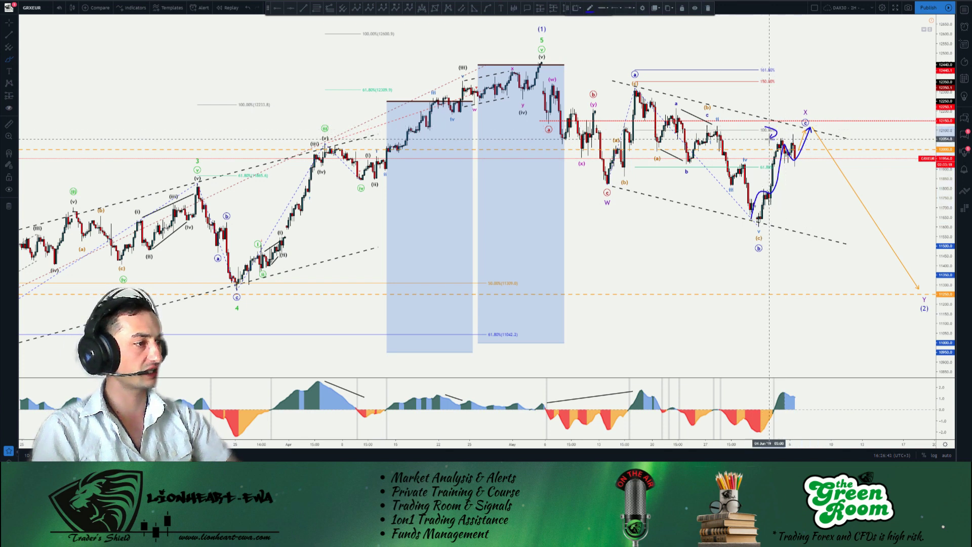
# Undo the brush arrows tracing the rise towards X and move the floating drawing toolbar aside
pyautogui.hotkey('ctrl', 'z')
pyautogui.hotkey('ctrl', 'z')
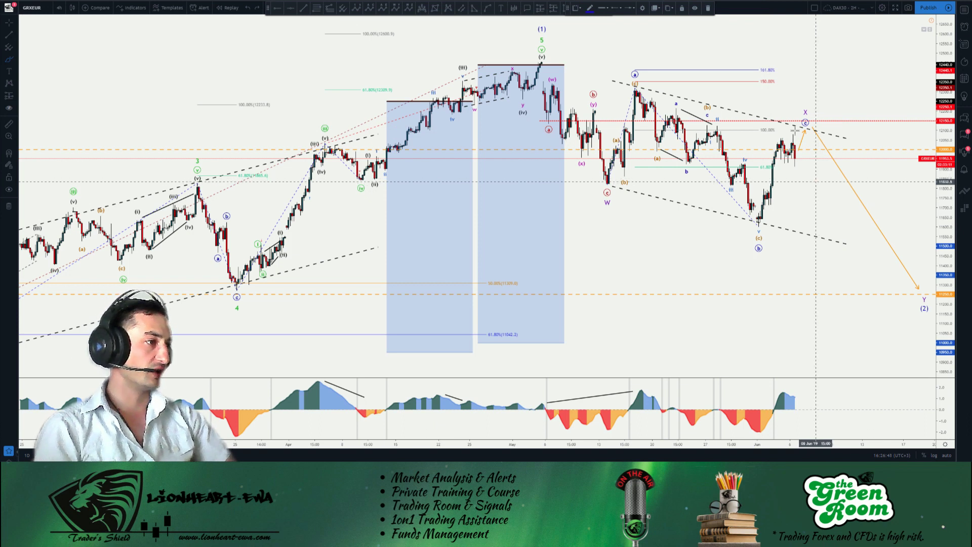
pyautogui.moveTo(604, 8); pyautogui.dragTo(687, 9)
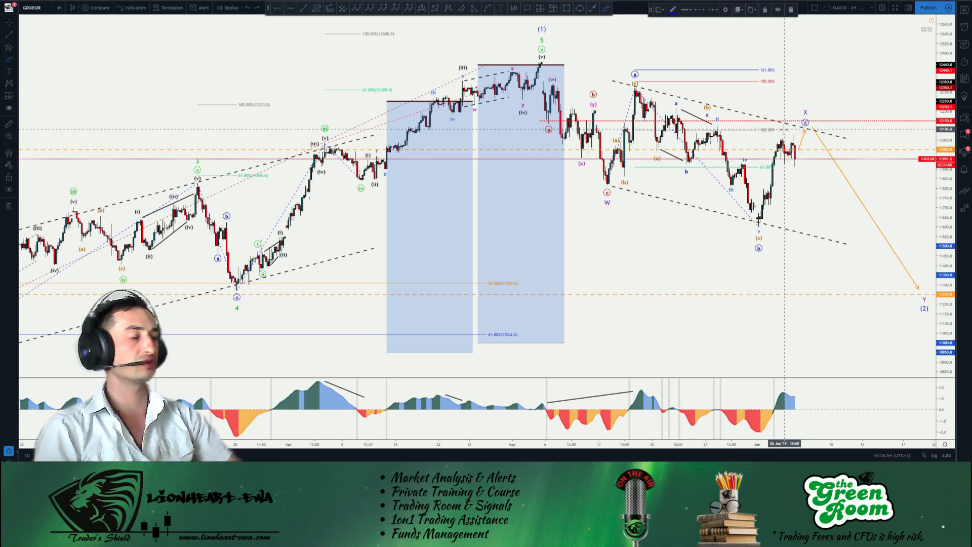
# Brush a curved arrow near the X area, an arrow down towards Y, and one up above the channel, and remove them
pyautogui.moveTo(768, 118)
pyautogui.mouseDown()
pyautogui.moveTo(785, 124)
pyautogui.moveTo(762, 145)
pyautogui.mouseUp()
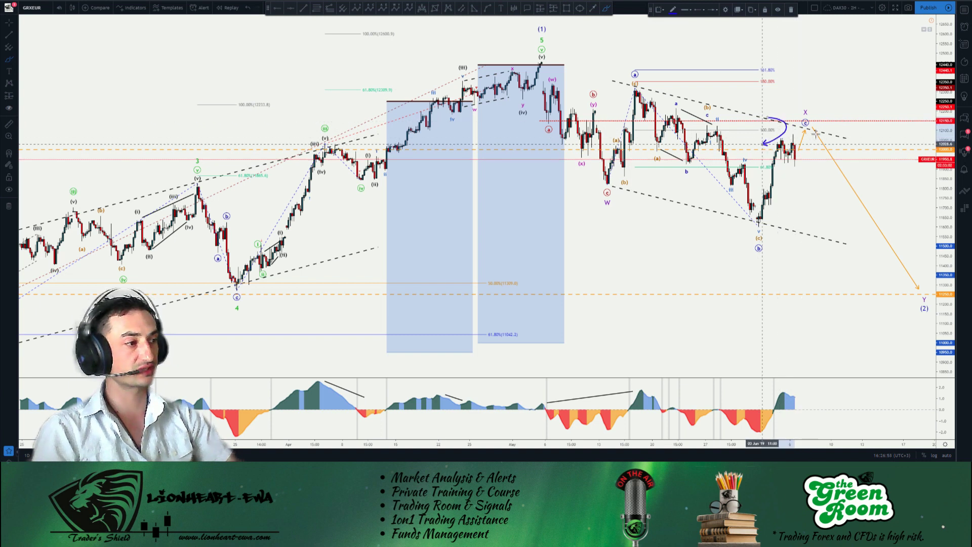
pyautogui.moveTo(824, 150); pyautogui.dragTo(905, 285)
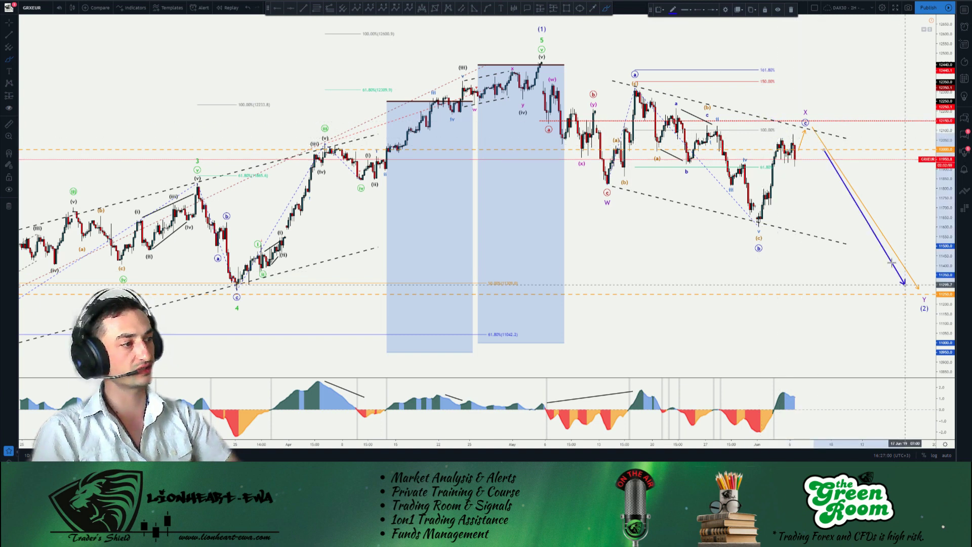
pyautogui.moveTo(780, 126); pyautogui.dragTo(805, 74)
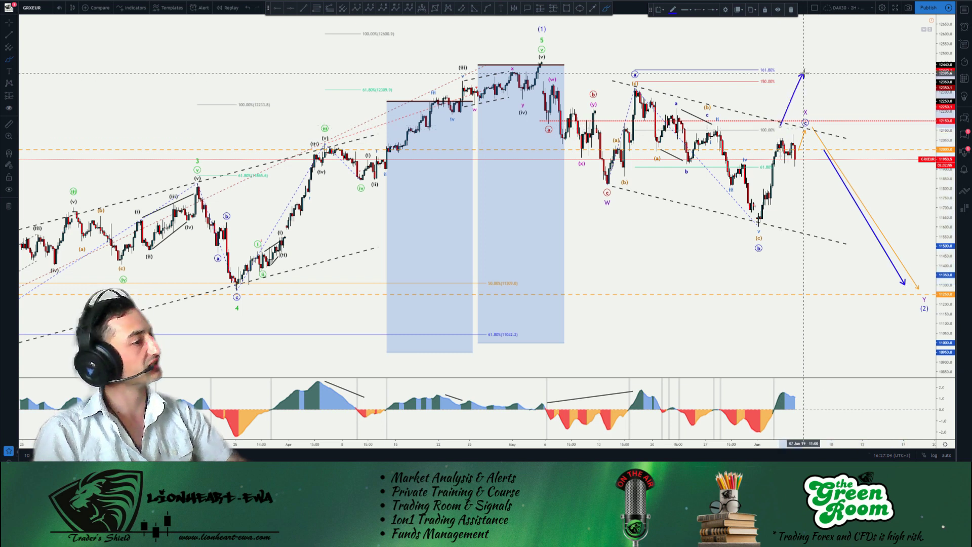
pyautogui.moveTo(527, 68); pyautogui.dragTo(538, 95)
pyautogui.moveTo(617, 196)
pyautogui.mouseDown()
pyautogui.moveTo(820, 66)
pyautogui.moveTo(899, 296)
pyautogui.mouseUp()
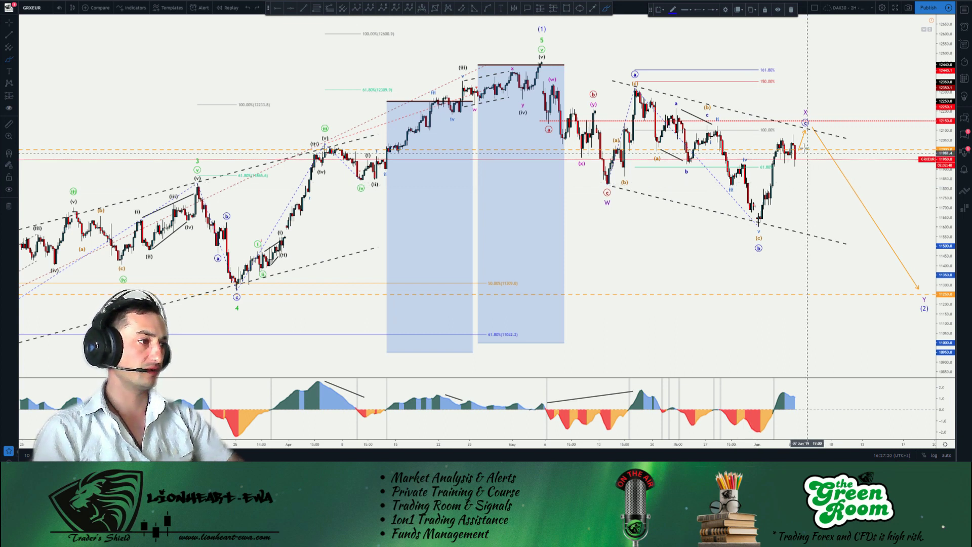
# Brush an arrow from the latest candles down towards the Y target of wave (2), and delete it
pyautogui.moveTo(803, 152); pyautogui.dragTo(888, 286)
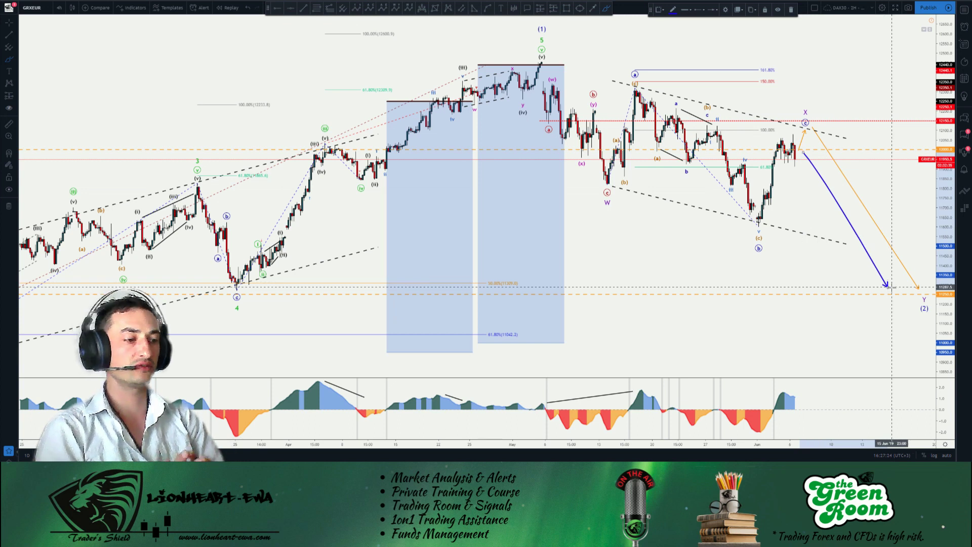
pyautogui.click(916, 306)
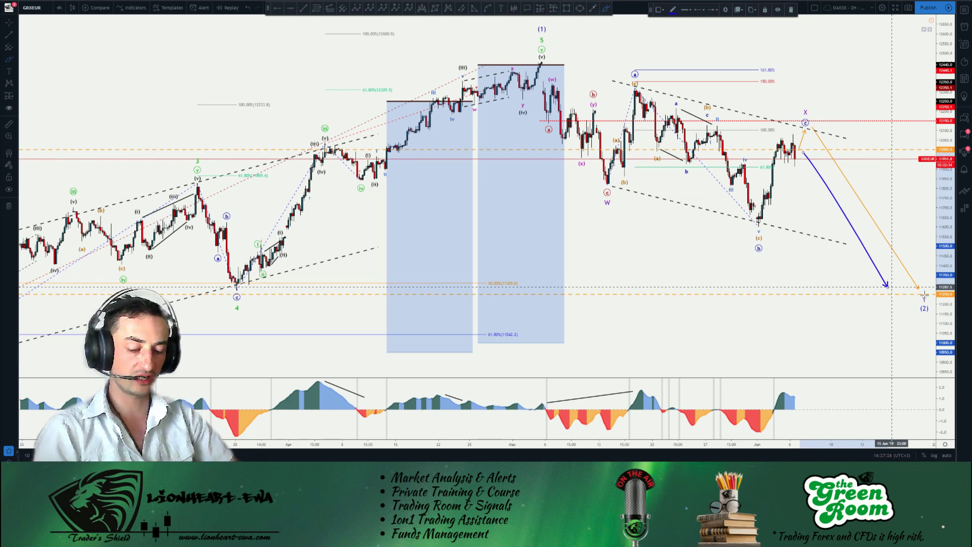
pyautogui.click(855, 236)
pyautogui.press('Delete')
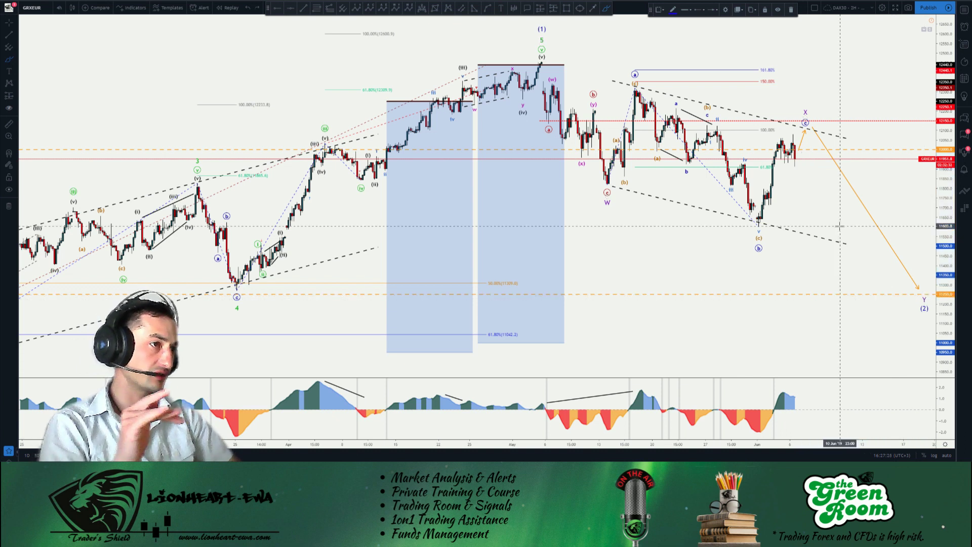
# Switch to the FTSE 100 daily chart and brush descending channel lines from the circled a high and from the A low
pyautogui.click(800, 198)
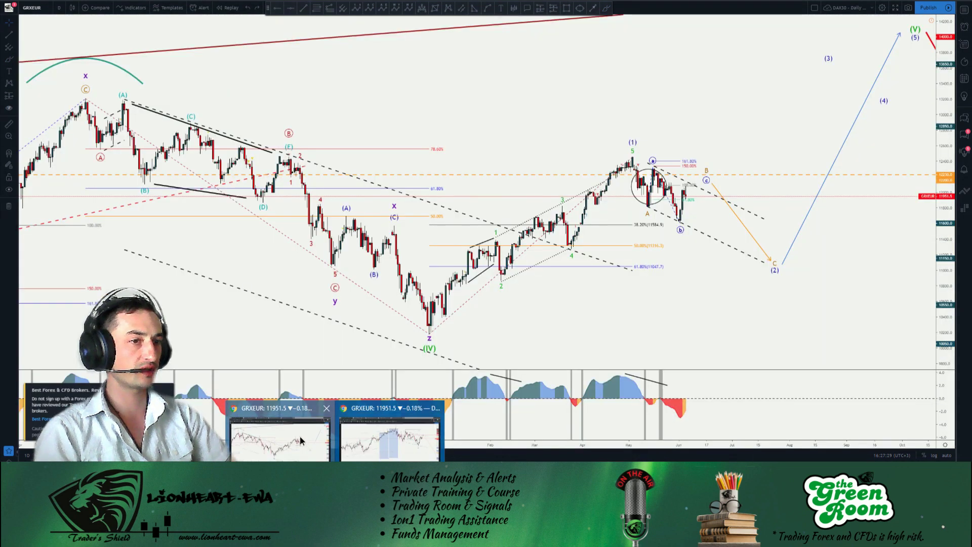
pyautogui.click(278, 435)
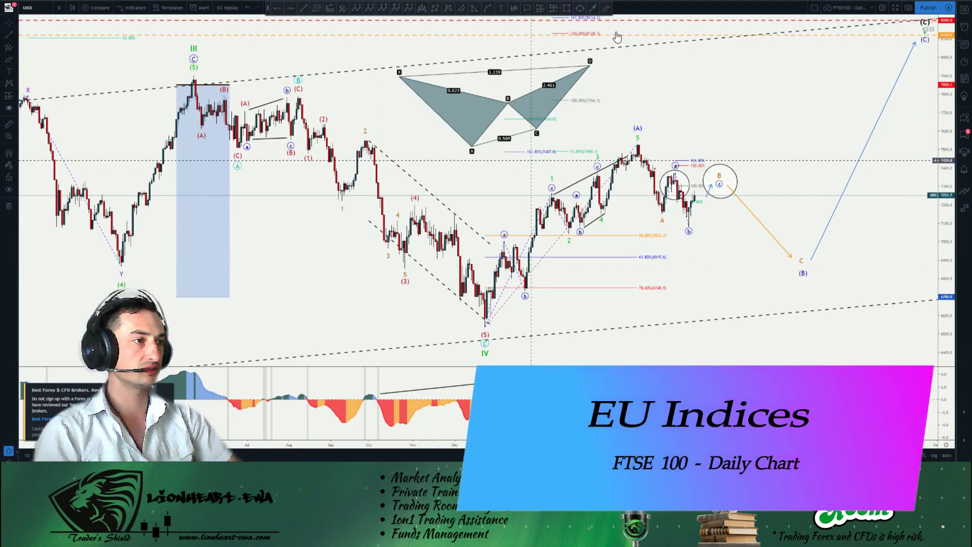
pyautogui.click(606, 8)
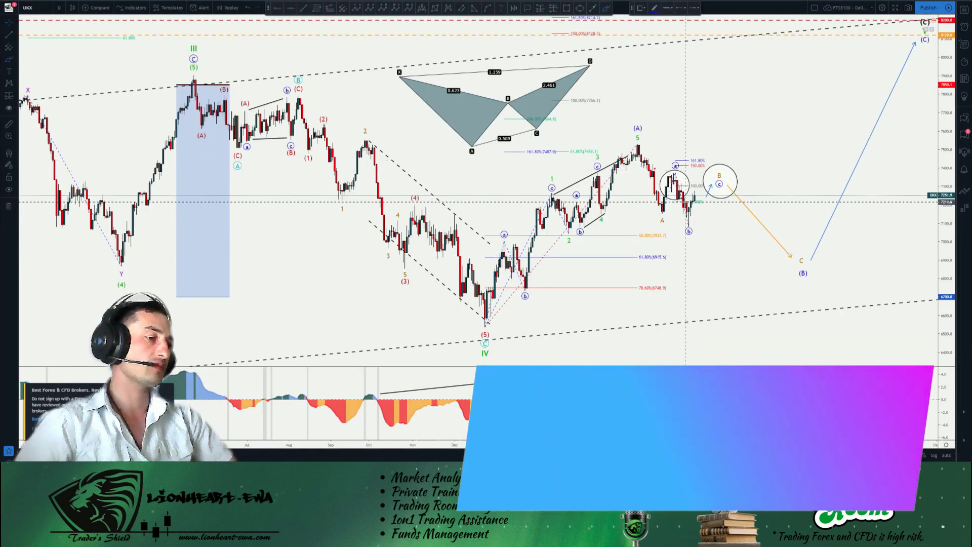
pyautogui.click(740, 190)
pyautogui.click(664, 215)
pyautogui.click(728, 242)
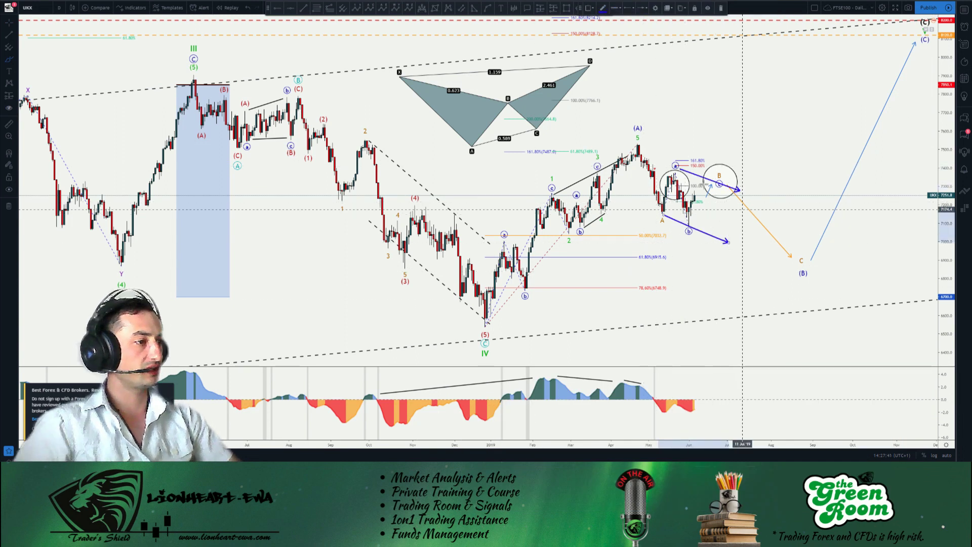
# Brush arrows from the B area down towards the C of (B) target, and undo them
pyautogui.click(708, 191)
pyautogui.click(803, 298)
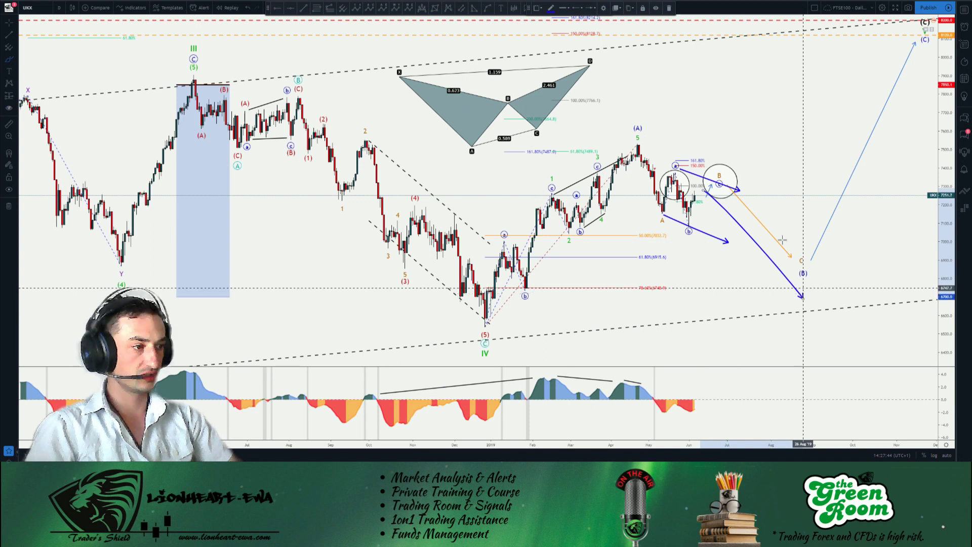
pyautogui.hotkey('ctrl', 'z')
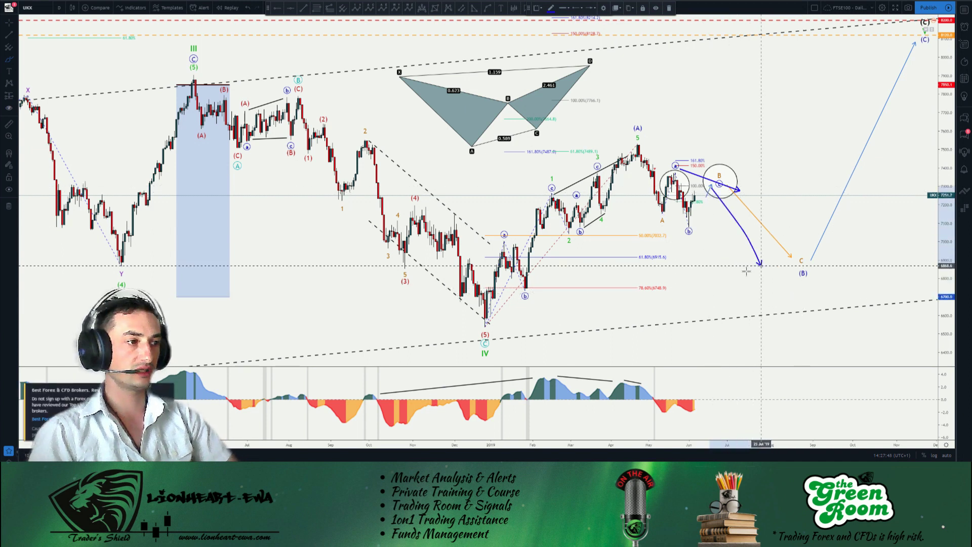
pyautogui.press('Escape')
# Trace the rise from IV to (A) and the A-B-C correction down to (B) with the brush, removing each set of marks
pyautogui.moveTo(473, 310)
pyautogui.mouseDown()
pyautogui.moveTo(514, 243)
pyautogui.moveTo(543, 219)
pyautogui.moveTo(551, 186)
pyautogui.moveTo(565, 226)
pyautogui.moveTo(638, 134)
pyautogui.mouseUp()
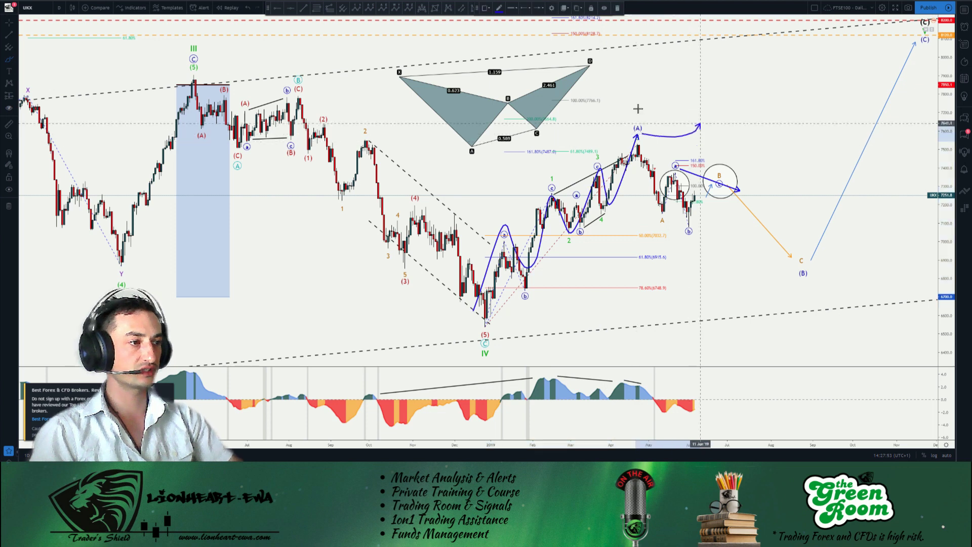
pyautogui.press('Escape')
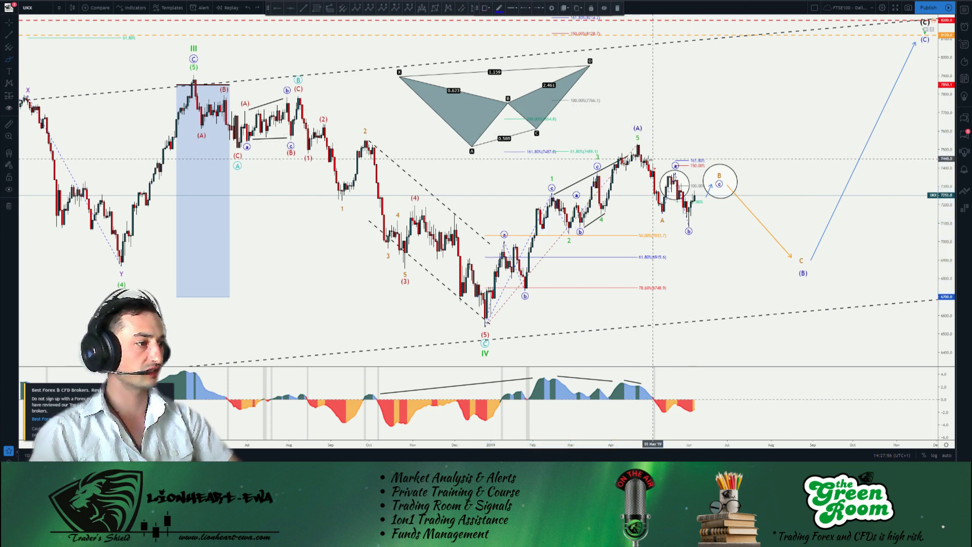
pyautogui.moveTo(638, 150); pyautogui.dragTo(655, 211)
pyautogui.moveTo(719, 189)
pyautogui.mouseDown()
pyautogui.moveTo(723, 181)
pyautogui.moveTo(798, 273)
pyautogui.mouseUp()
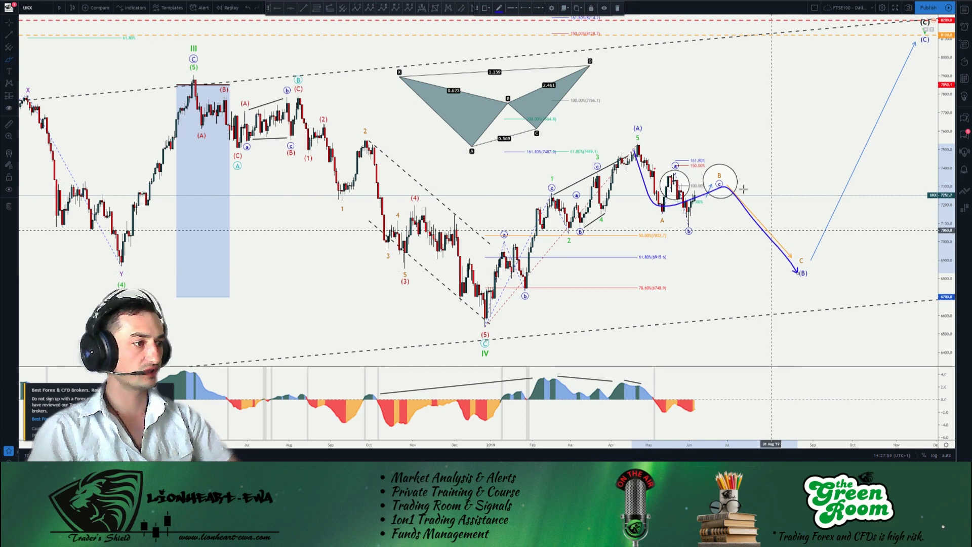
pyautogui.press('Escape')
pyautogui.moveTo(716, 168)
pyautogui.mouseDown()
pyautogui.moveTo(731, 173)
pyautogui.moveTo(728, 183)
pyautogui.mouseUp()
pyautogui.press('Delete')
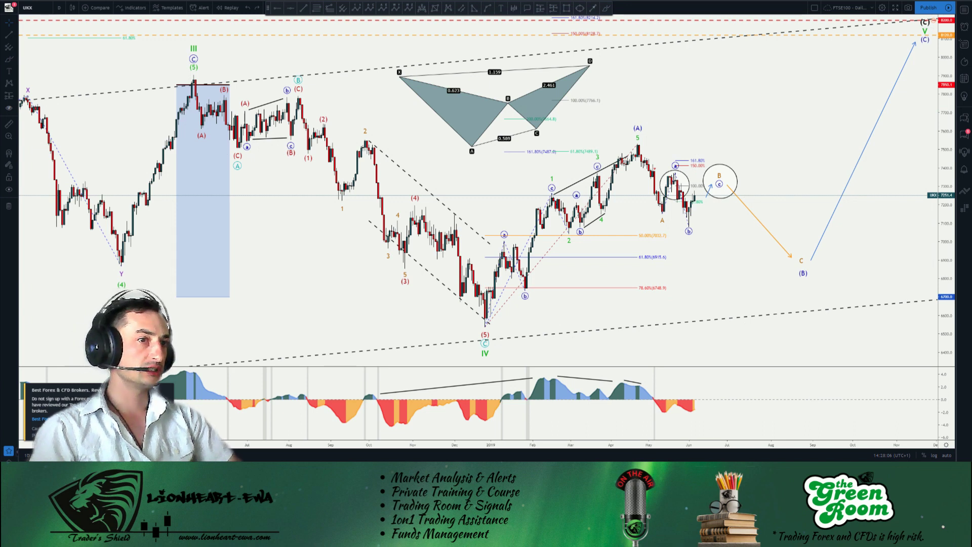
# Open the Dow Jones US30 4-hour chart and switch to the US30 daily chart
pyautogui.press('F5')
pyautogui.click(570, 35)
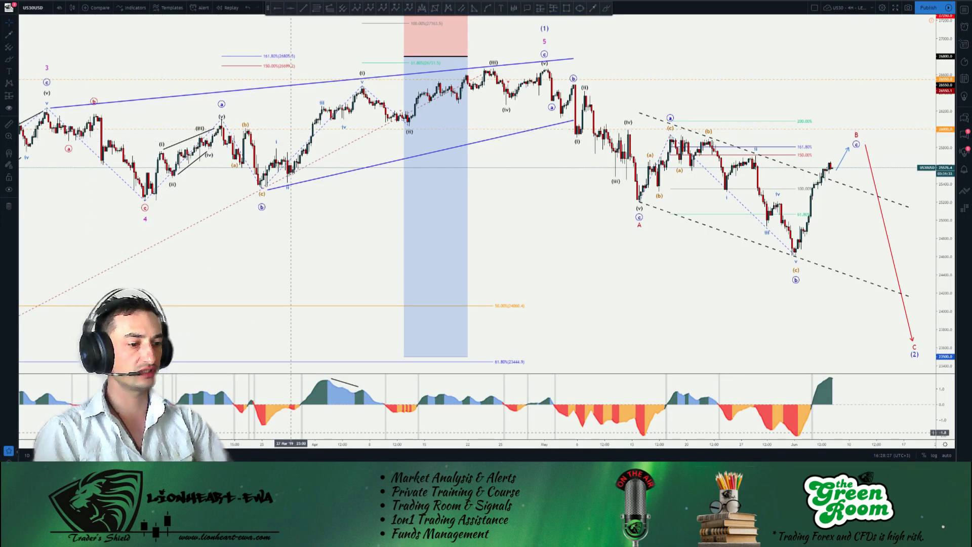
pyautogui.click(299, 418)
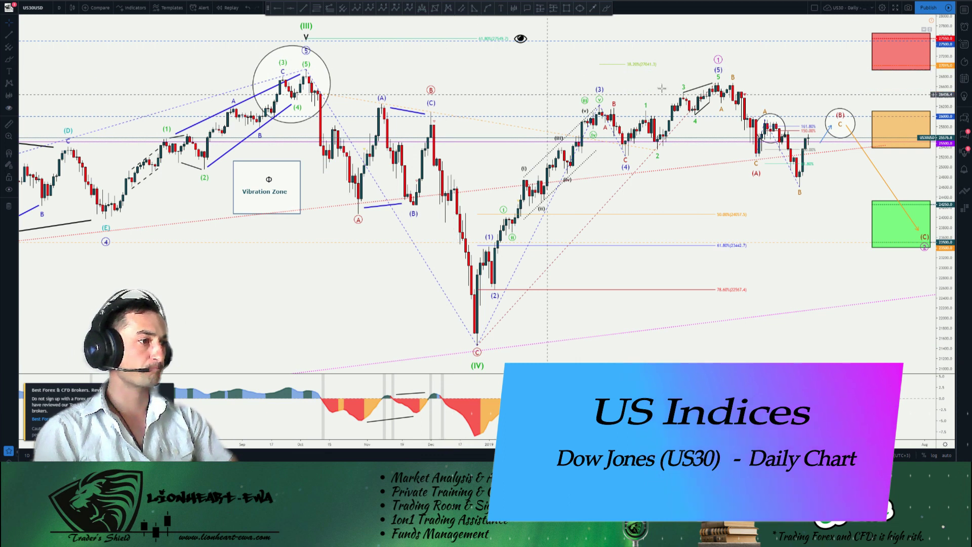
# Brush an arrow along the support line under the (A), (C) and (E) lows, extended past circled A and (B), and undo it
pyautogui.moveTo(108, 229)
pyautogui.mouseDown()
pyautogui.moveTo(299, 225)
pyautogui.moveTo(456, 192)
pyautogui.moveTo(499, 195)
pyautogui.mouseUp()
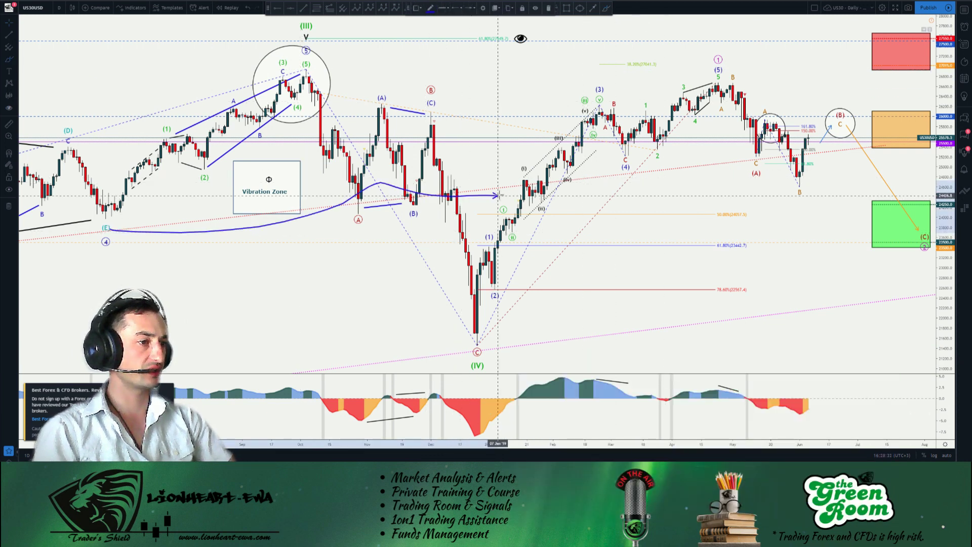
pyautogui.hotkey('ctrl', 'z')
pyautogui.moveTo(205, 288); pyautogui.dragTo(598, 243)
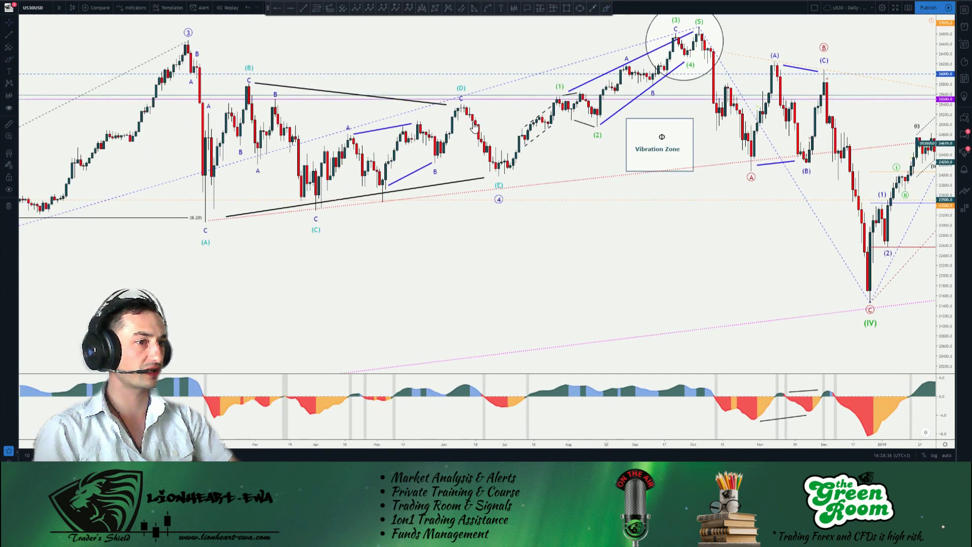
pyautogui.moveTo(213, 217)
pyautogui.mouseDown()
pyautogui.moveTo(489, 175)
pyautogui.moveTo(886, 158)
pyautogui.moveTo(850, 285)
pyautogui.mouseUp()
pyautogui.hotkey('ctrl', 'z')
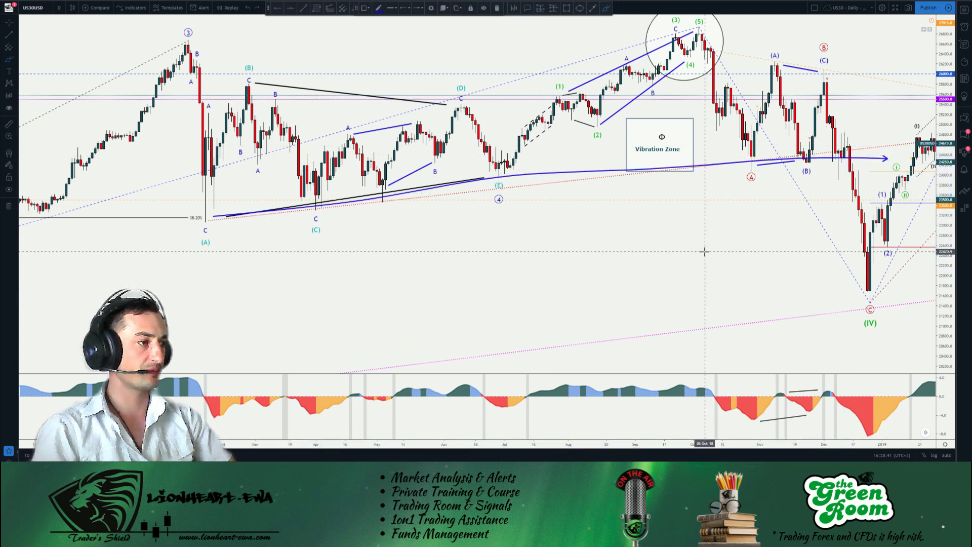
pyautogui.hotkey('ctrl', 'z')
pyautogui.hotkey('ctrl', 'z')
# Trace the rise from the (IV) low through (1) to (4) and up towards (5) with a brush arrow, and delete it
pyautogui.moveTo(705, 251); pyautogui.dragTo(422, 173)
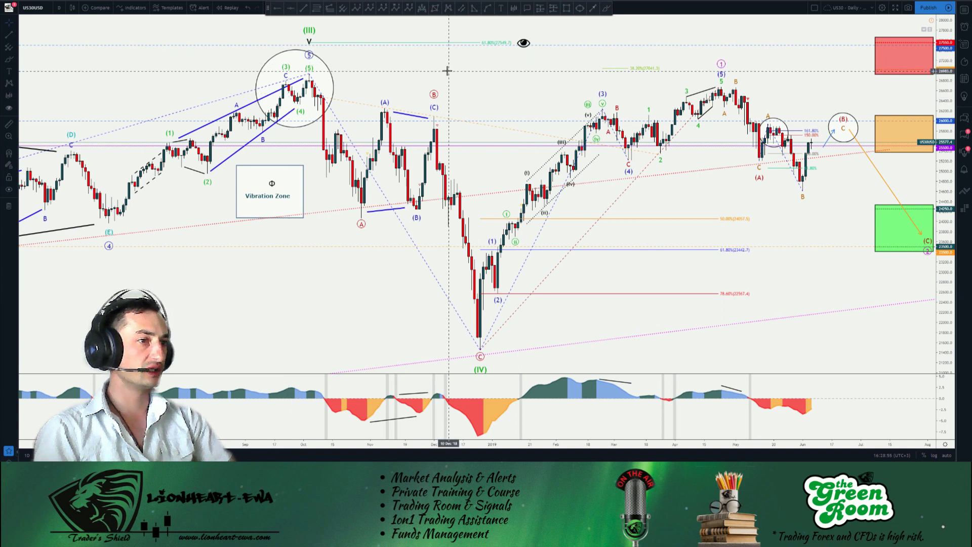
pyautogui.moveTo(447, 69); pyautogui.dragTo(446, 63)
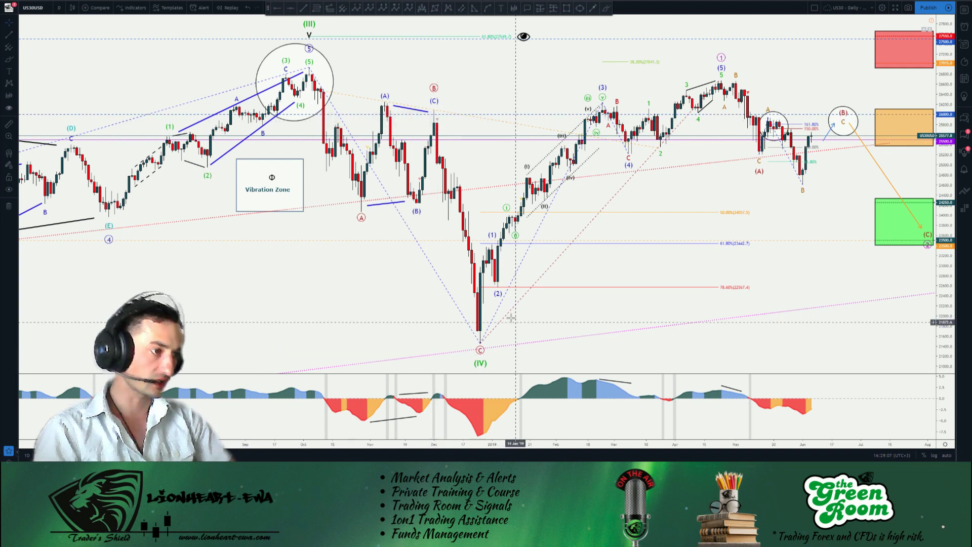
pyautogui.click(608, 9)
pyautogui.moveTo(466, 324)
pyautogui.mouseDown()
pyautogui.moveTo(493, 236)
pyautogui.moveTo(506, 269)
pyautogui.moveTo(570, 135)
pyautogui.moveTo(631, 152)
pyautogui.moveTo(710, 99)
pyautogui.mouseUp()
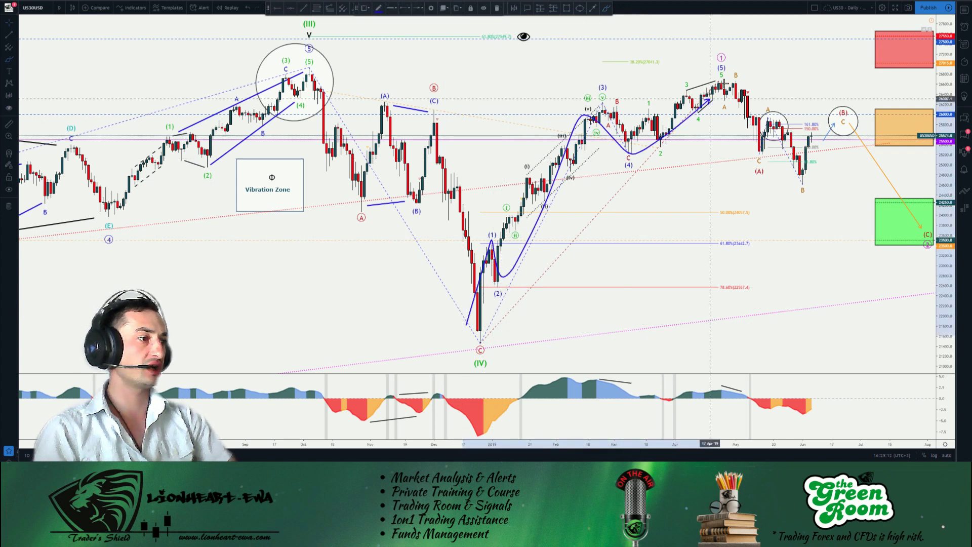
pyautogui.press('Delete')
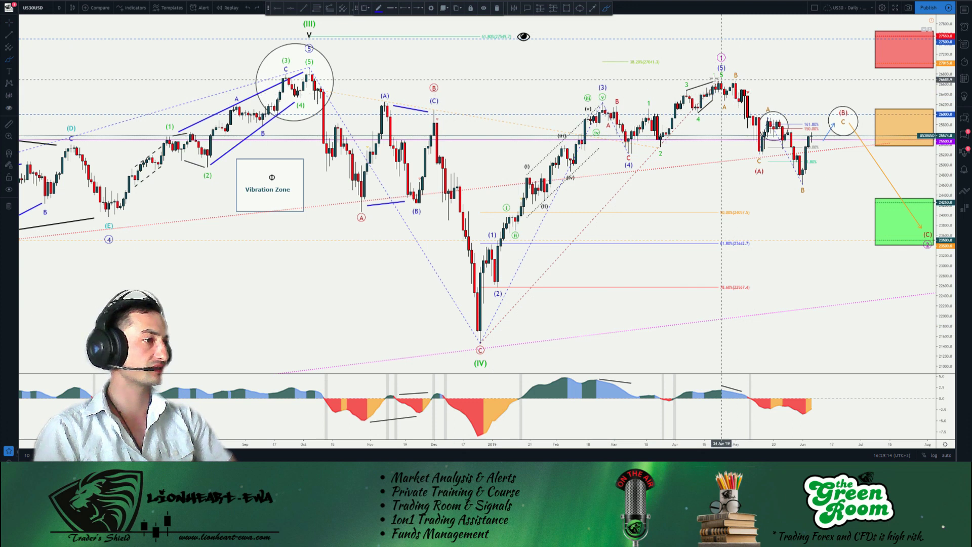
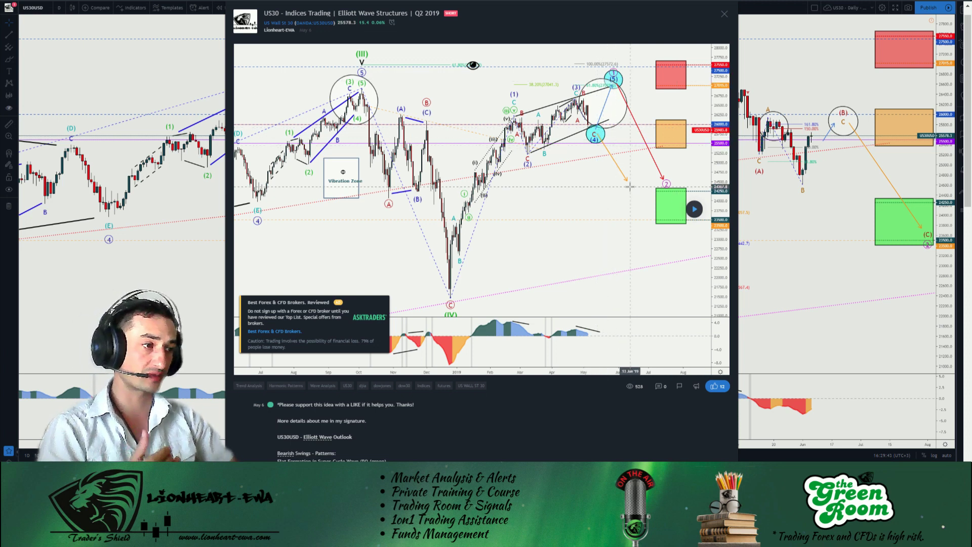
# Play the published US30 Elliott Wave Structures Q2 2019 idea forward over recent prices and close it
pyautogui.click(698, 213)
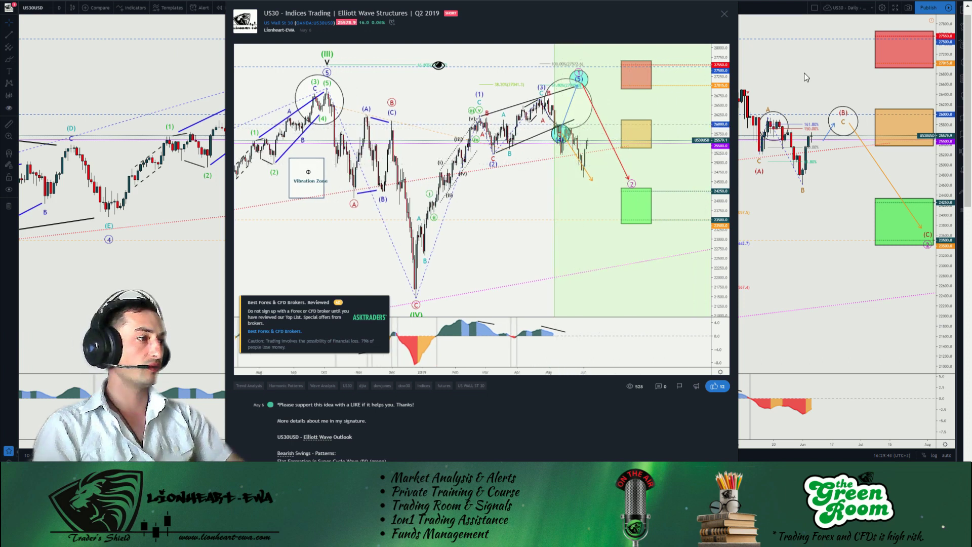
pyautogui.click(769, 79)
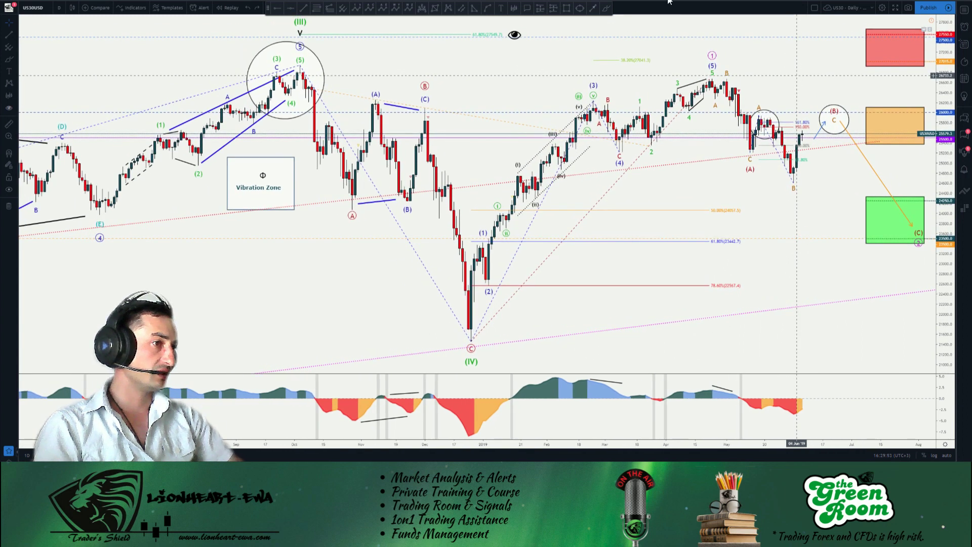
# Brush two descending channel lines from A and from the (A) low, mark the move towards (B), and undo the marks
pyautogui.moveTo(761, 115); pyautogui.dragTo(838, 150)
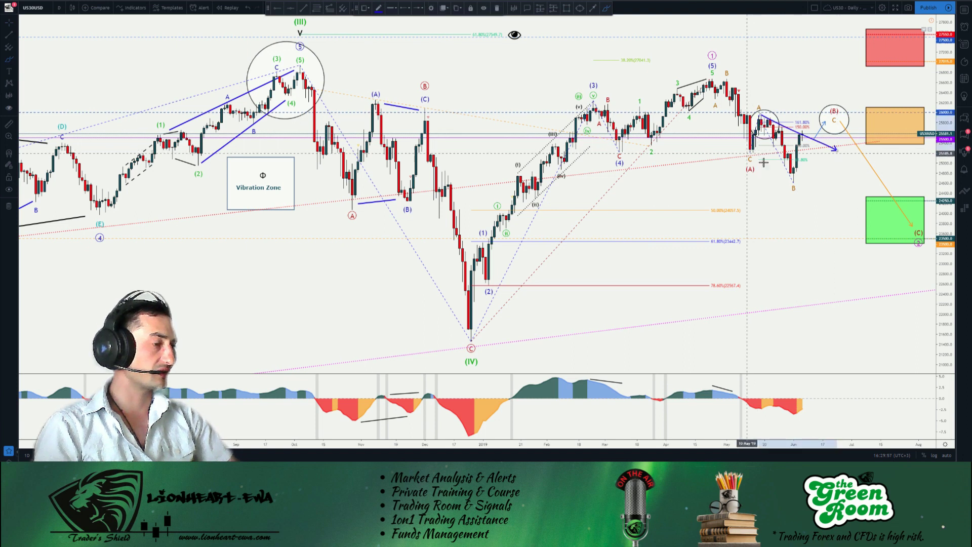
pyautogui.moveTo(750, 155); pyautogui.dragTo(814, 186)
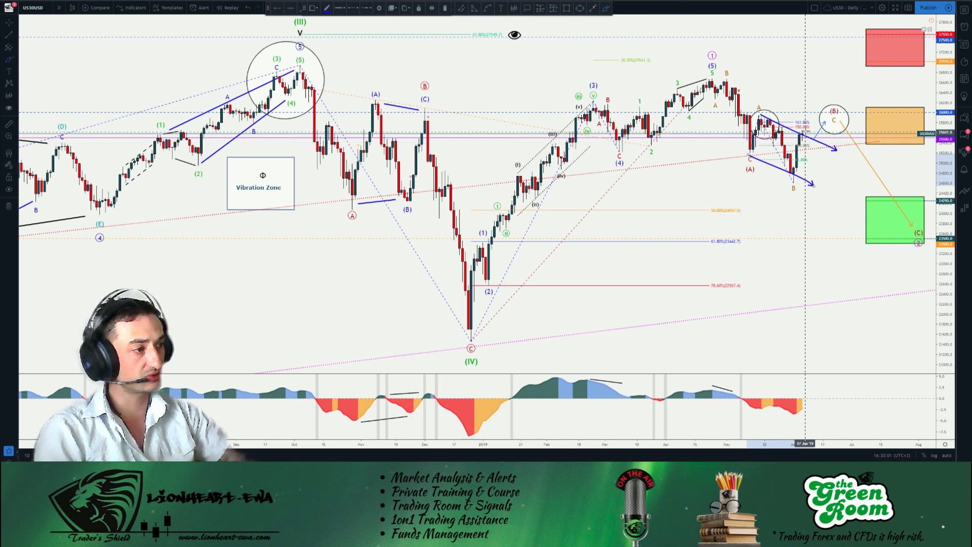
pyautogui.moveTo(808, 127); pyautogui.dragTo(819, 107)
pyautogui.moveTo(759, 112)
pyautogui.mouseDown()
pyautogui.moveTo(773, 107)
pyautogui.moveTo(759, 112)
pyautogui.mouseUp()
pyautogui.hotkey('ctrl', 'z')
pyautogui.hotkey('ctrl', 'z')
pyautogui.hotkey('ctrl', 'z')
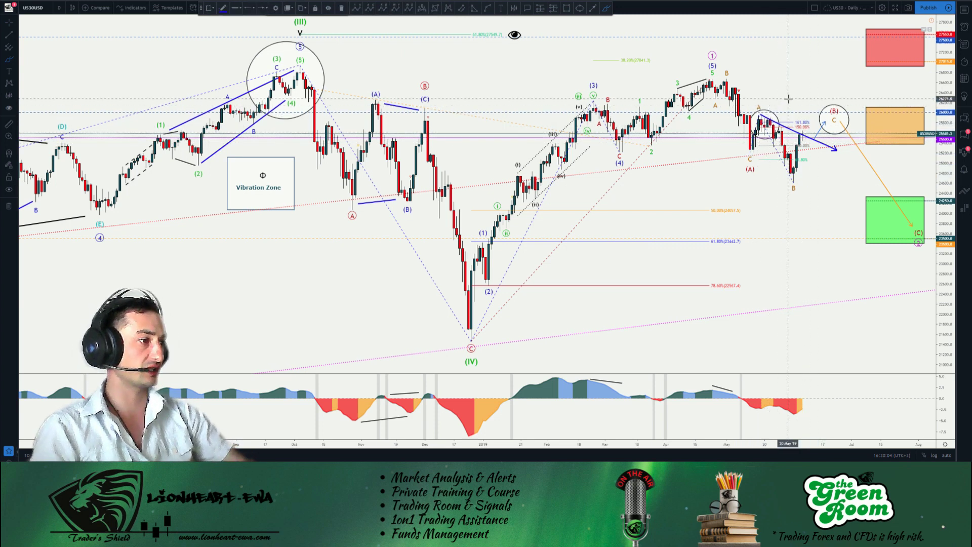
# Clear the upper channel line and brush an arrow from the circled (B) area down into the green target box
pyautogui.moveTo(480, 186); pyautogui.dragTo(839, 148)
pyautogui.hotkey('ctrl', 'z')
pyautogui.moveTo(866, 219); pyautogui.dragTo(868, 222)
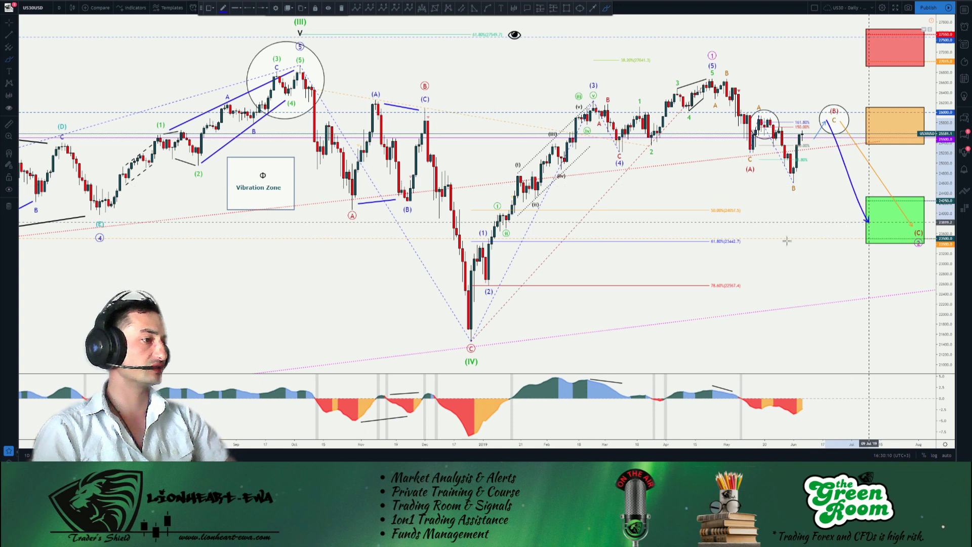
# Brush arrows along the drop into the (IV) low, from circled (B) into the green box and steeply up from there; undo them all
pyautogui.moveTo(419, 206); pyautogui.dragTo(465, 323)
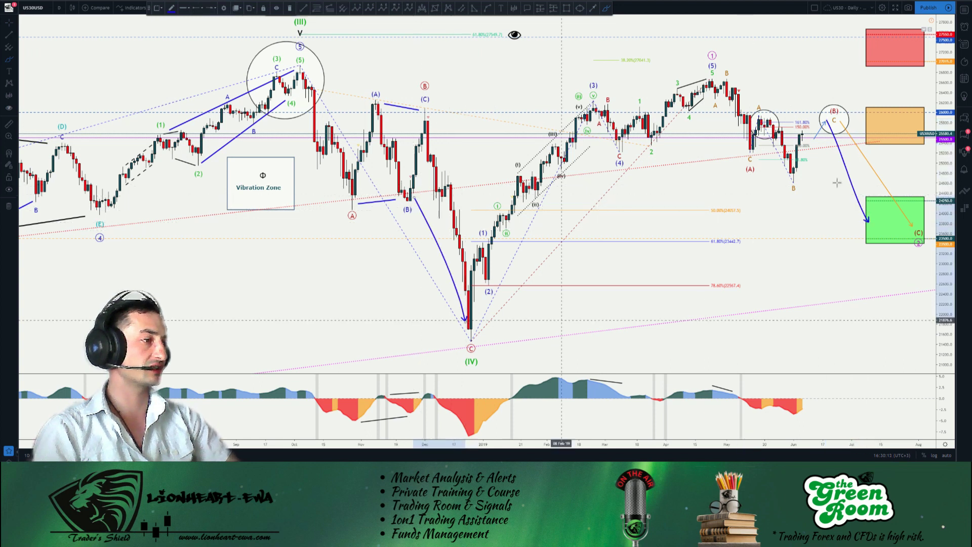
pyautogui.moveTo(829, 128); pyautogui.dragTo(864, 222)
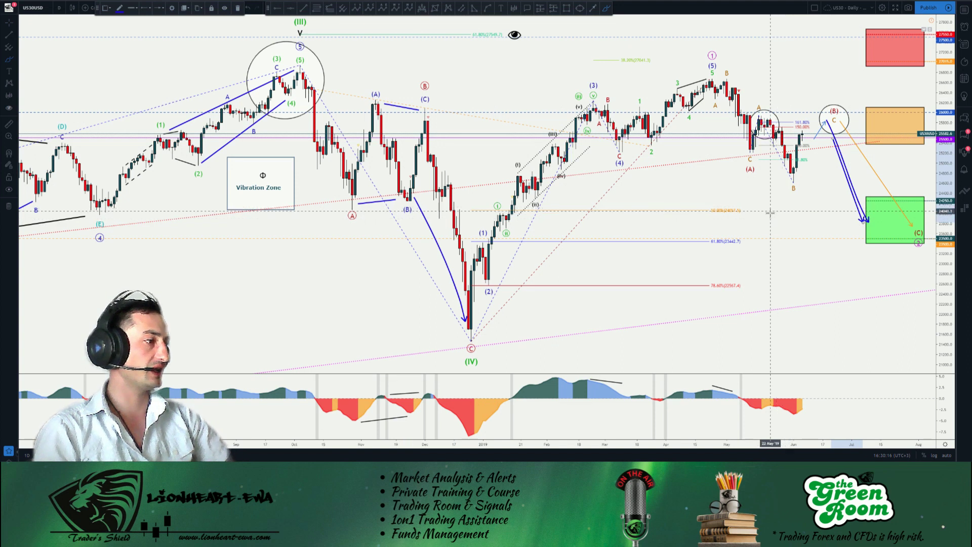
pyautogui.moveTo(863, 216); pyautogui.dragTo(904, 15)
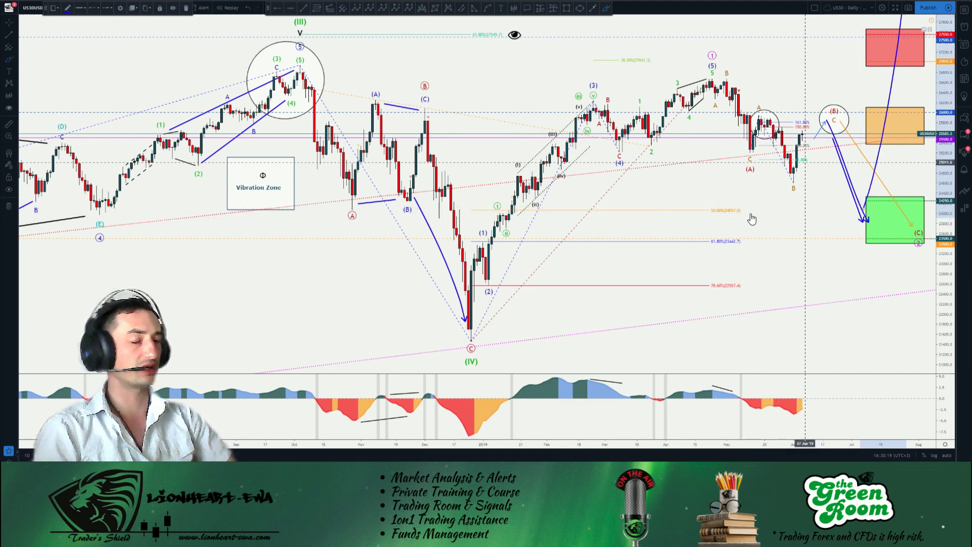
pyautogui.hotkey('ctrl', 'z')
pyautogui.hotkey('ctrl', 'z')
pyautogui.hotkey('ctrl', 'z')
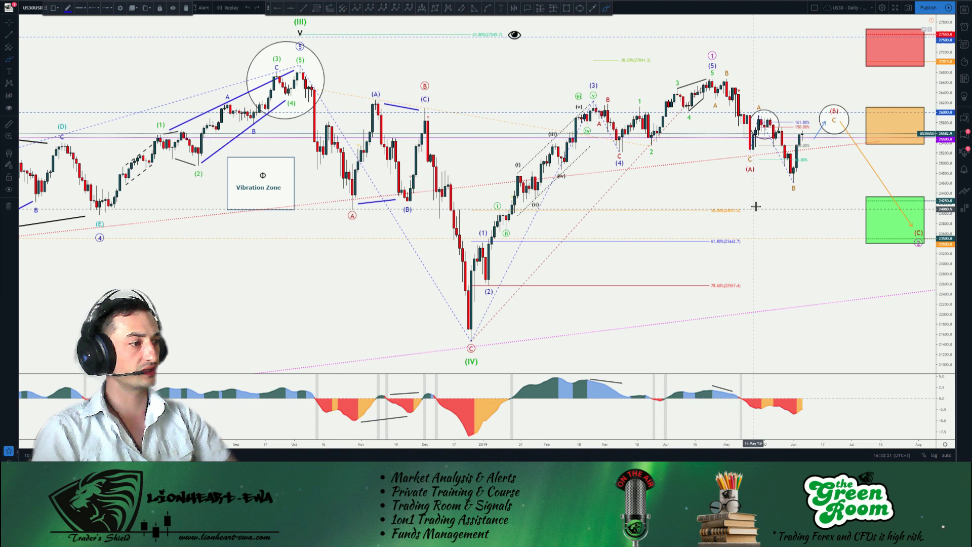
# On the four-hour US30 chart, brush an arrow from the (1) high down to the A low and remove it
pyautogui.click(754, 201)
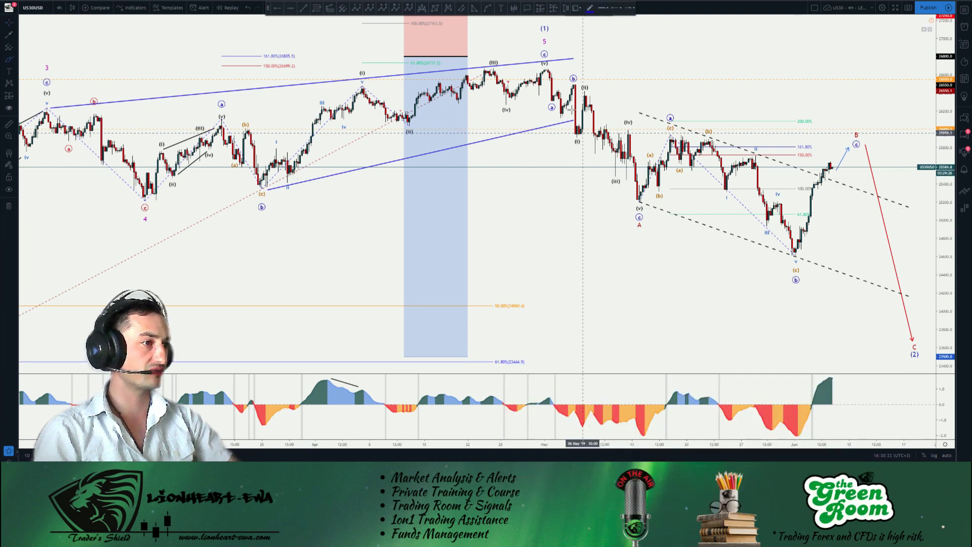
pyautogui.click(546, 72)
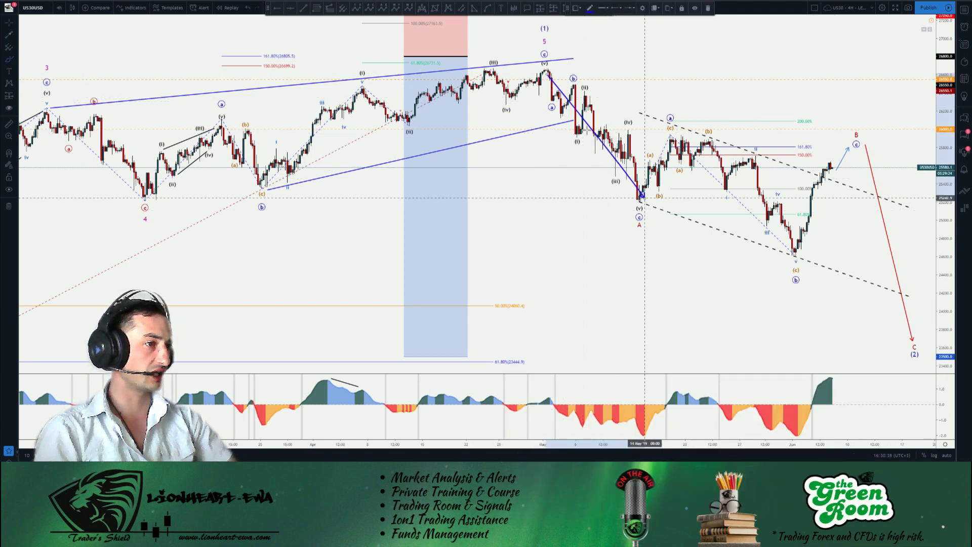
pyautogui.click(522, 103)
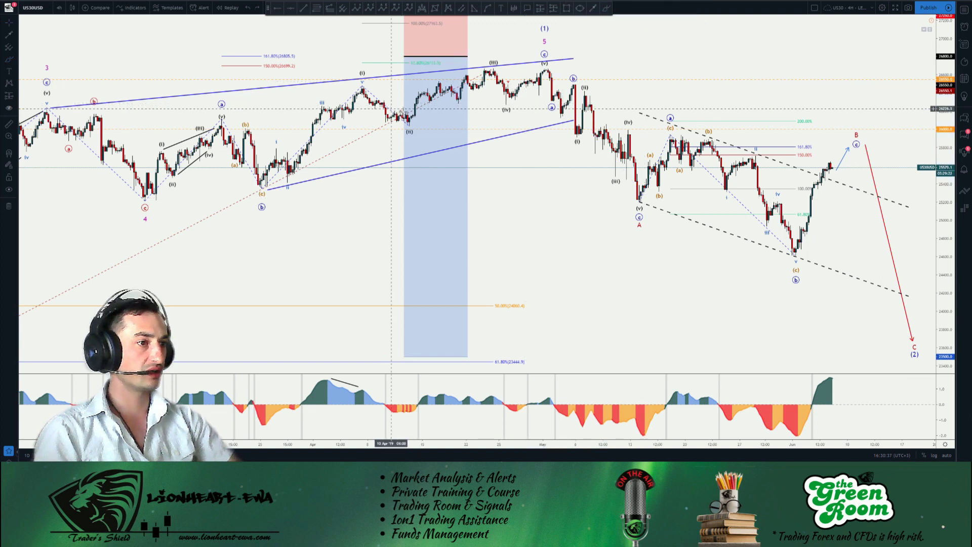
# Open the published April 2019 US Indices Sell-Off idea, play it forward over the recent prices, and close it
pyautogui.click(391, 112)
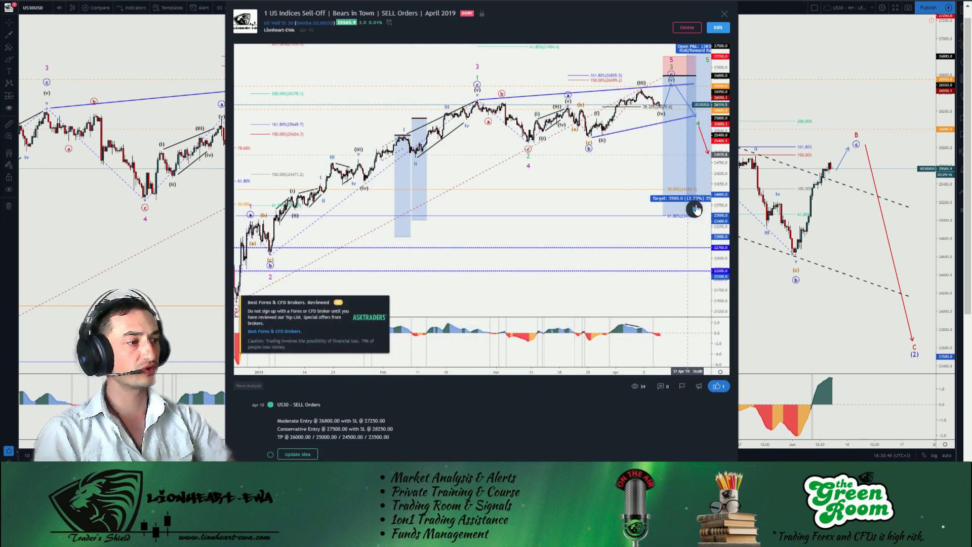
pyautogui.click(695, 210)
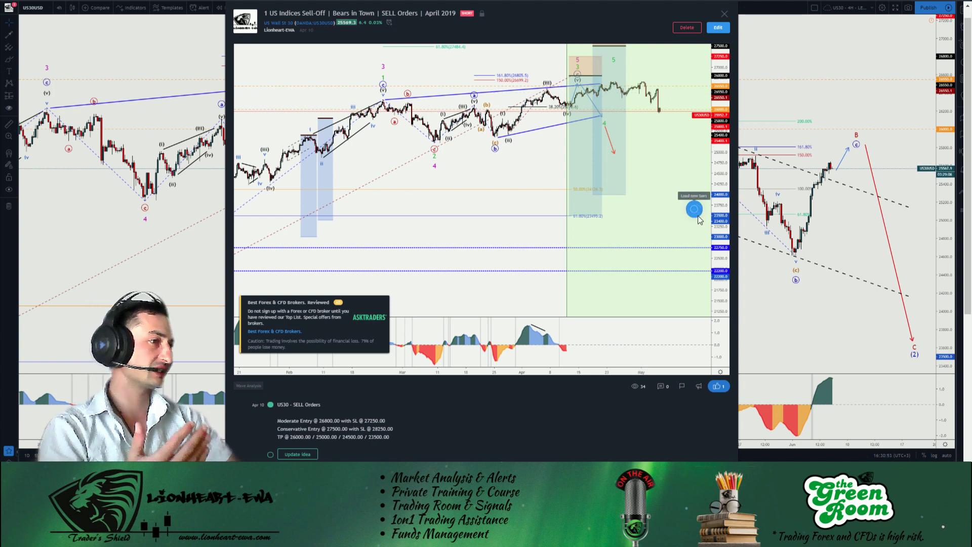
pyautogui.click(697, 216)
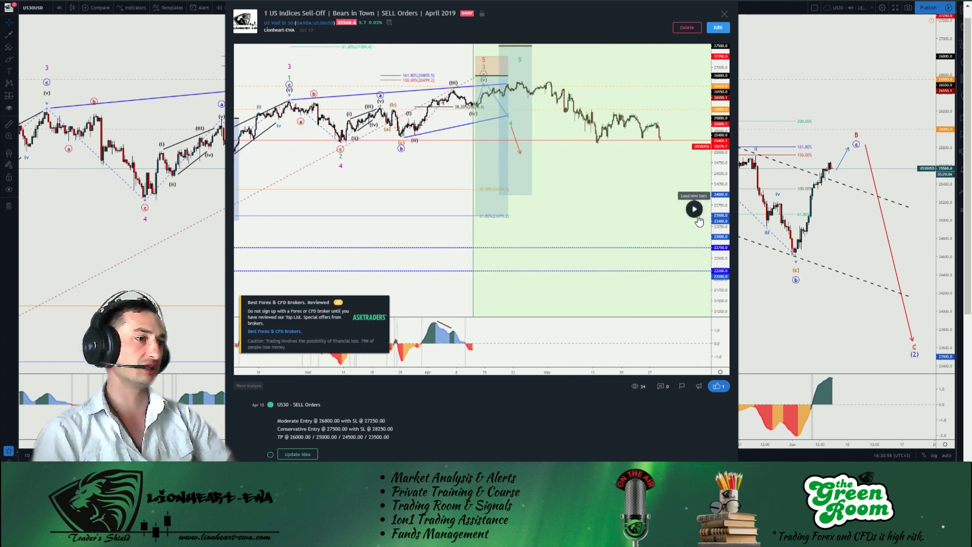
pyautogui.click(698, 217)
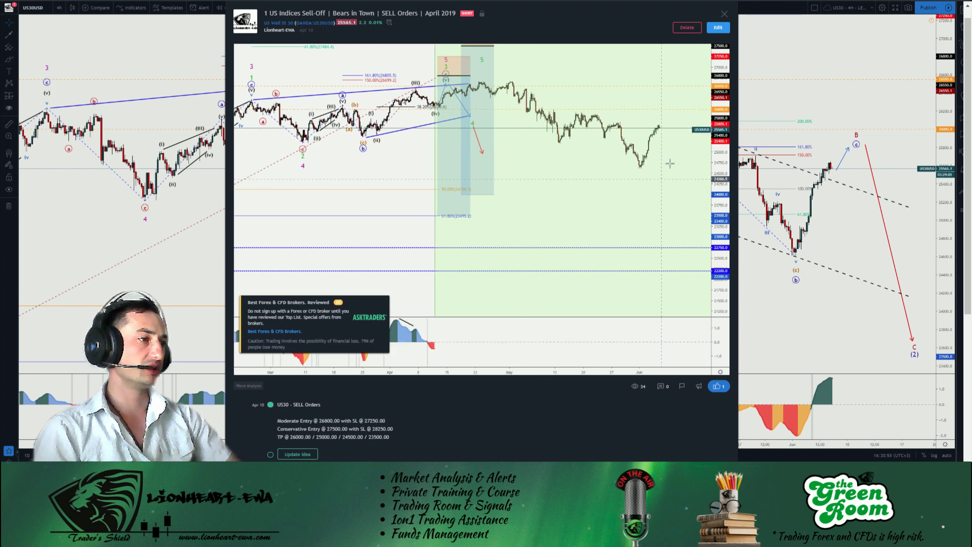
pyautogui.click(826, 100)
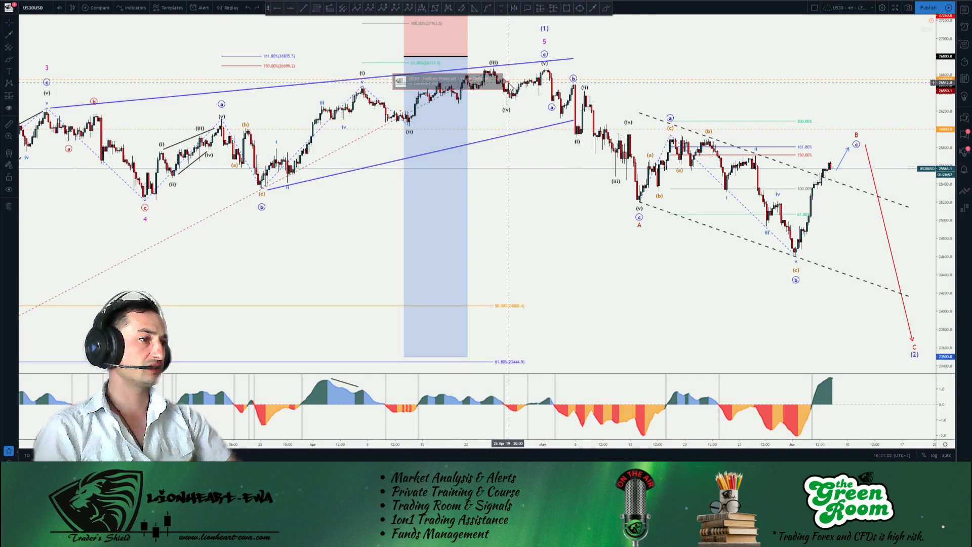
# Open the published US30 Indices Forecast - Wave Patterns - Volatility in May idea, play it forward, and close it
pyautogui.click(508, 82)
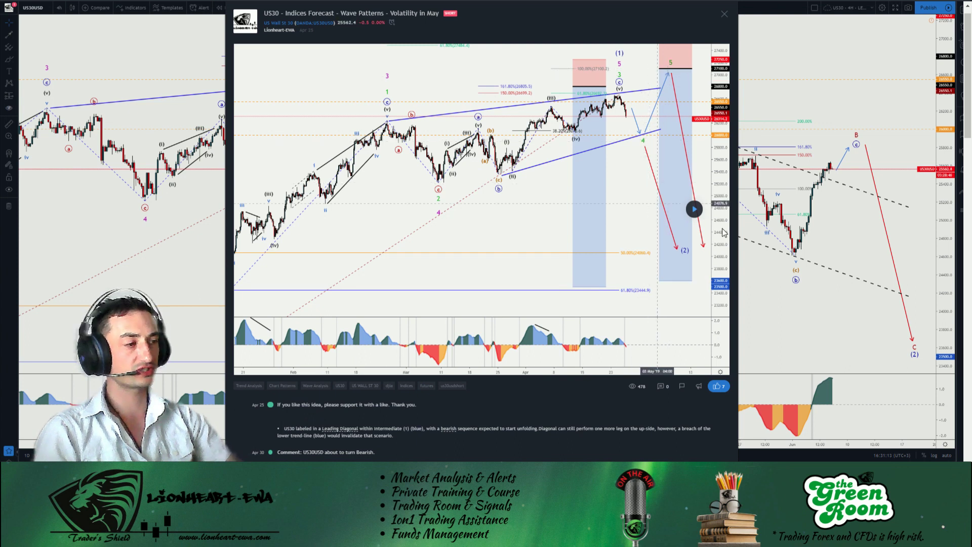
pyautogui.click(694, 208)
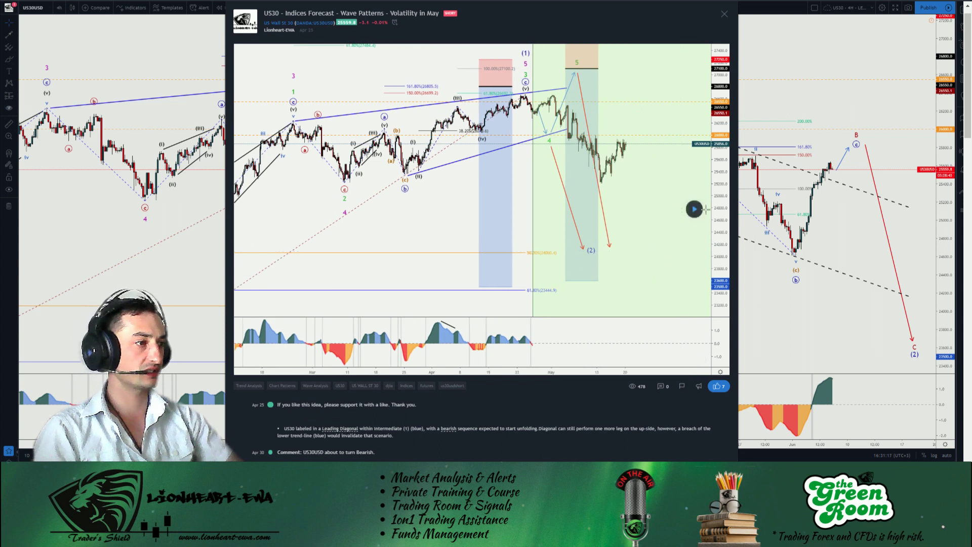
pyautogui.click(695, 209)
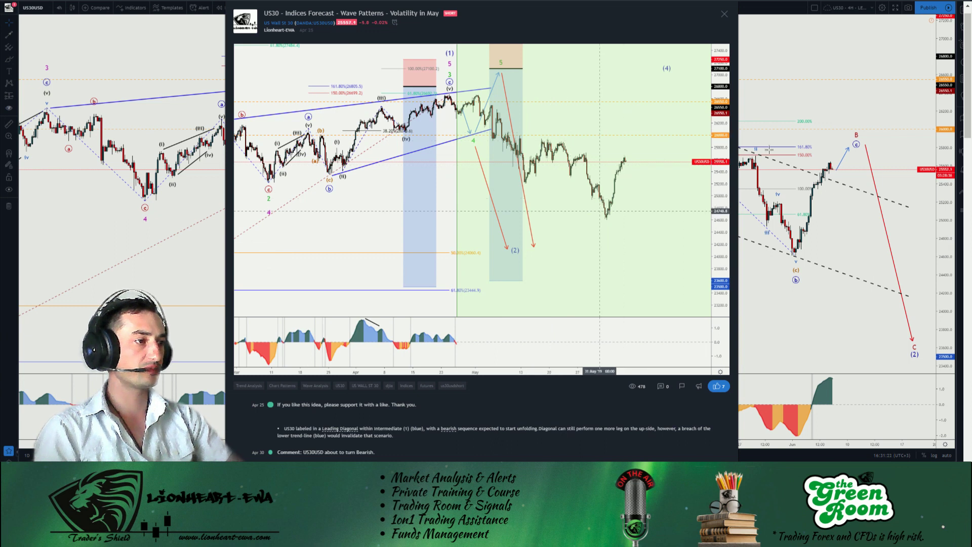
pyautogui.press('Escape')
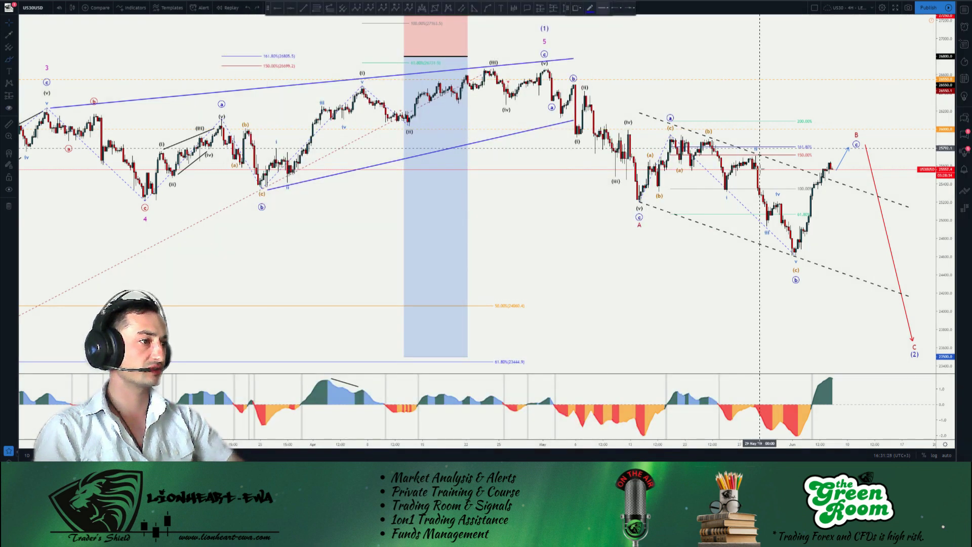
# Trace the a-b-c correction from the A low with a brush arrow, mark the 100% level and a drop from current price, and clear the marks
pyautogui.moveTo(651, 198)
pyautogui.mouseDown()
pyautogui.moveTo(676, 134)
pyautogui.moveTo(791, 242)
pyautogui.moveTo(800, 149)
pyautogui.mouseUp()
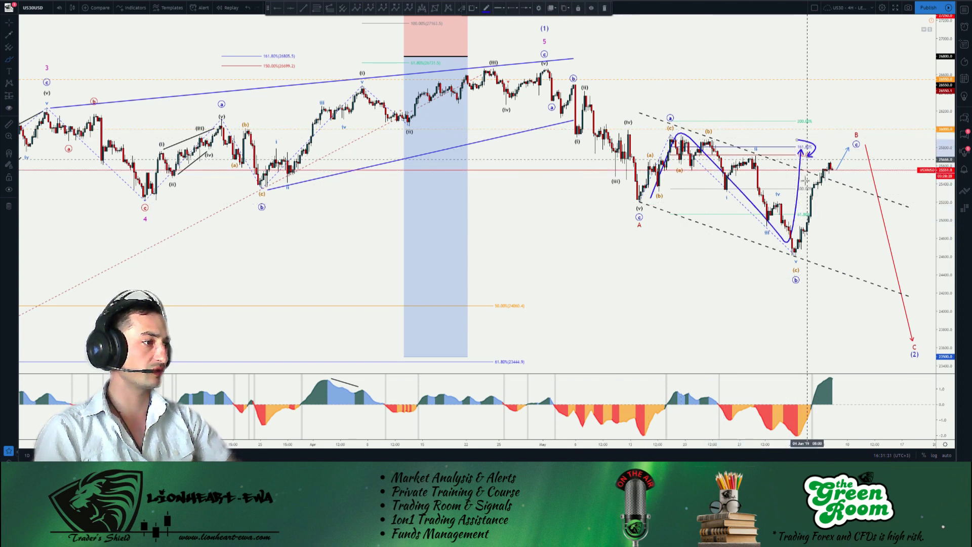
pyautogui.moveTo(800, 184)
pyautogui.mouseDown()
pyautogui.moveTo(820, 182)
pyautogui.moveTo(810, 197)
pyautogui.mouseUp()
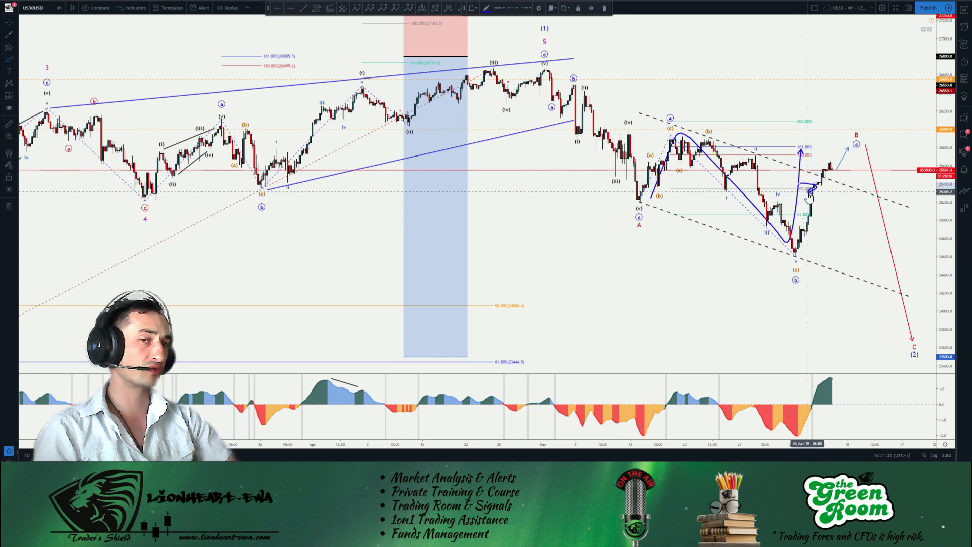
pyautogui.hotkey('ctrl', 'z')
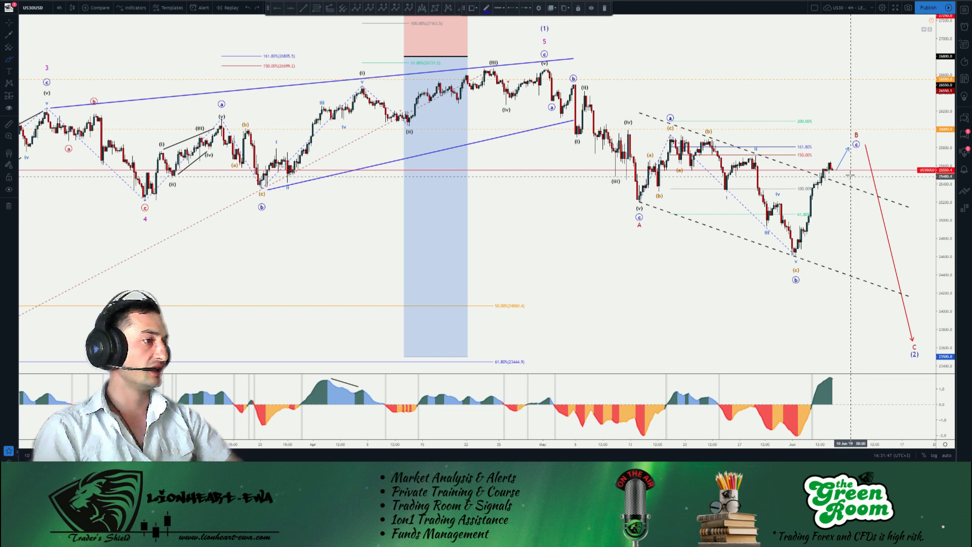
pyautogui.moveTo(839, 168); pyautogui.dragTo(882, 293)
pyautogui.press('Delete')
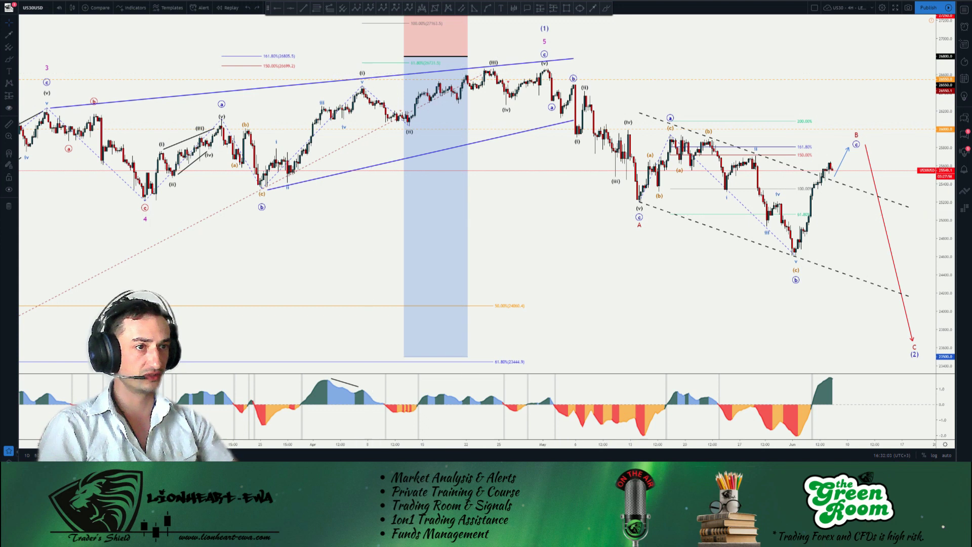
# Switch to the browser window showing the SPXUSD daily chart
pyautogui.click(324, 536)
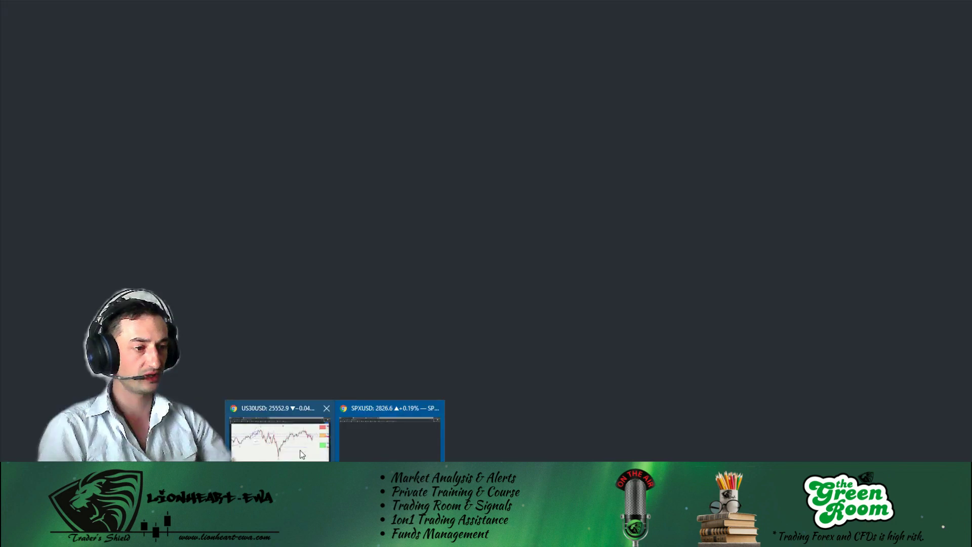
pyautogui.click(302, 454)
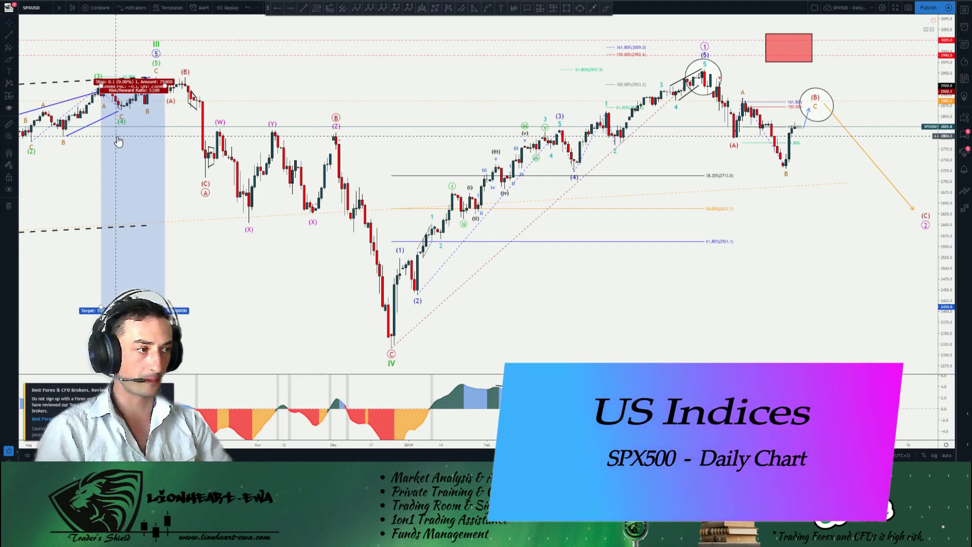
# Brush a zigzag arrow from the (A) low through A and B up to the circled (B) area, and remove it
pyautogui.click(606, 8)
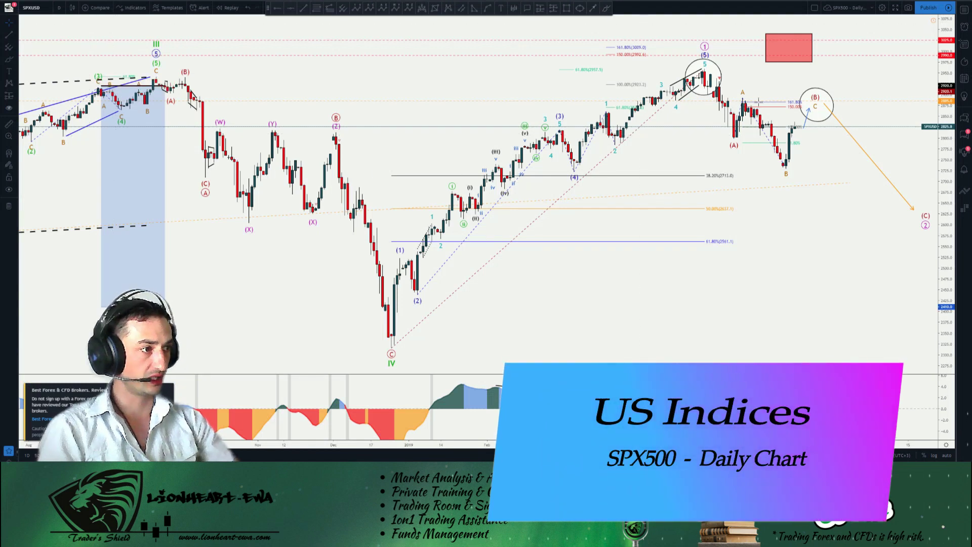
pyautogui.click(747, 100)
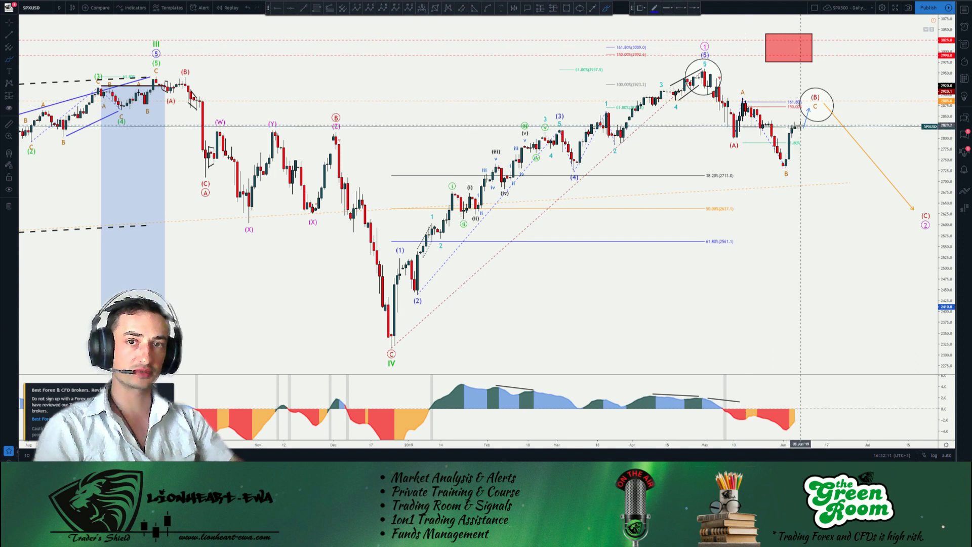
pyautogui.click(743, 101)
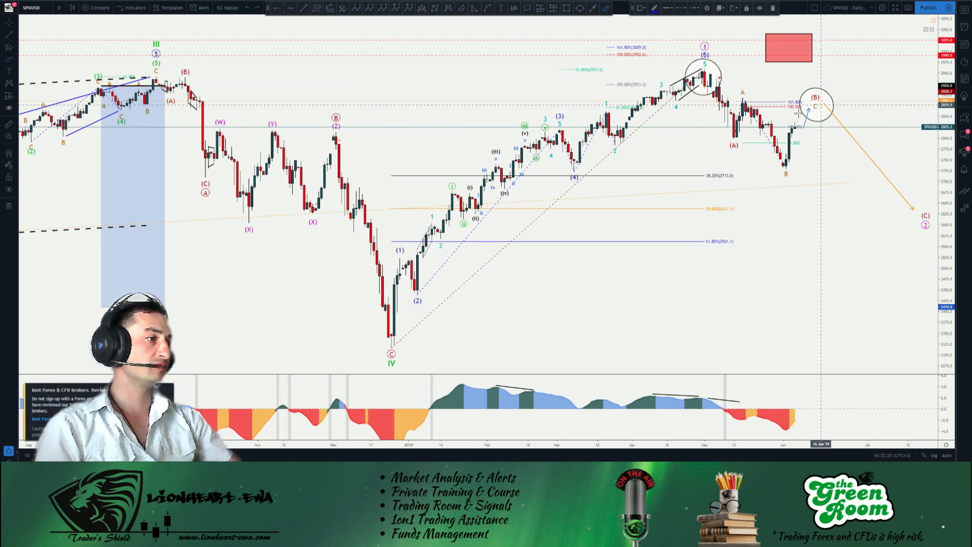
pyautogui.click(729, 136)
pyautogui.click(745, 104)
pyautogui.click(779, 156)
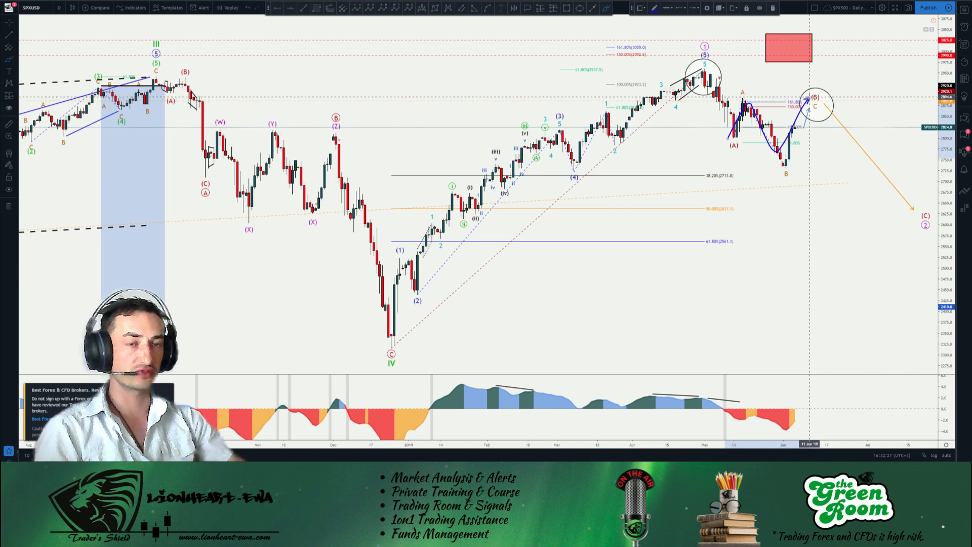
pyautogui.press('Escape')
# Brush a loop around the (B) correction, an arrow down to (C) and a line along the rising dashed trendline, and undo them
pyautogui.moveTo(747, 84)
pyautogui.mouseDown()
pyautogui.moveTo(845, 91)
pyautogui.moveTo(759, 161)
pyautogui.moveTo(746, 143)
pyautogui.mouseUp()
pyautogui.moveTo(830, 105); pyautogui.dragTo(915, 208)
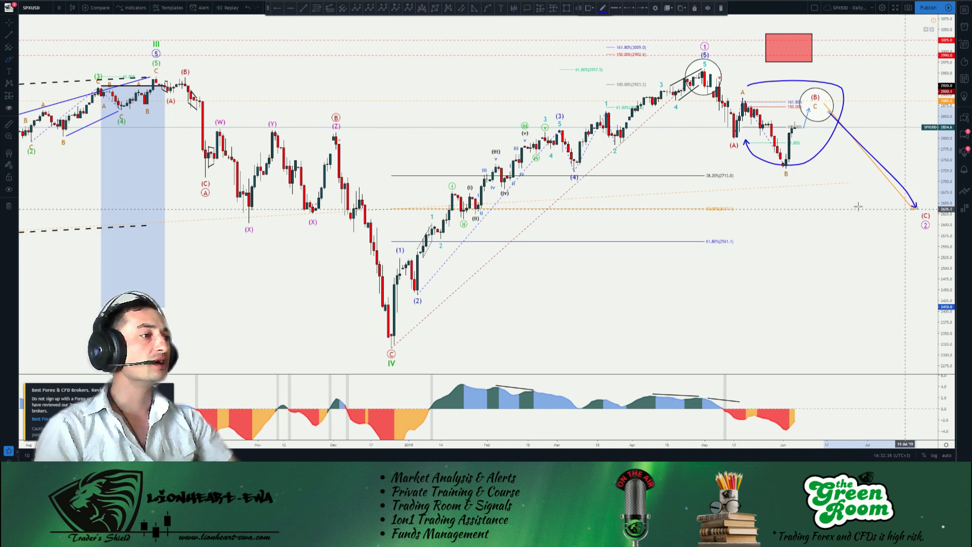
pyautogui.moveTo(173, 223); pyautogui.dragTo(914, 183)
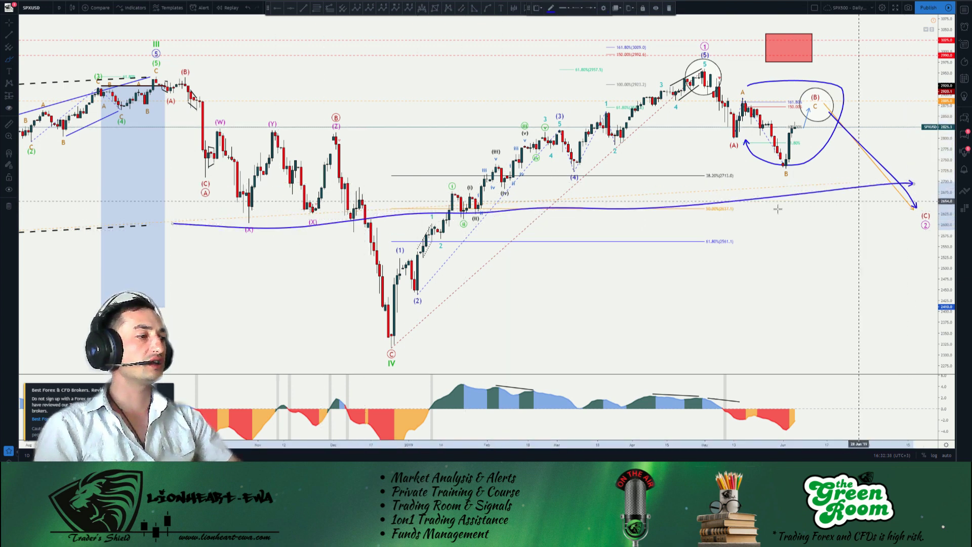
pyautogui.moveTo(774, 211); pyautogui.dragTo(755, 212)
pyautogui.hotkey('ctrl', 'z')
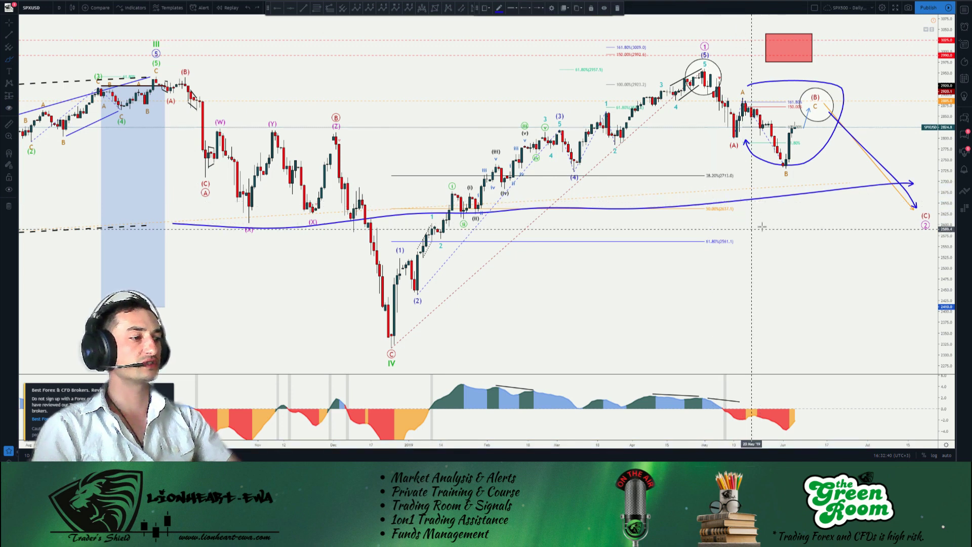
pyautogui.hotkey('ctrl', 'z')
pyautogui.hotkey('ctrl', 'z')
# Brush an arrow along the whole rise from the IV low to the circled 1 high, and undo it
pyautogui.moveTo(403, 330); pyautogui.dragTo(694, 62)
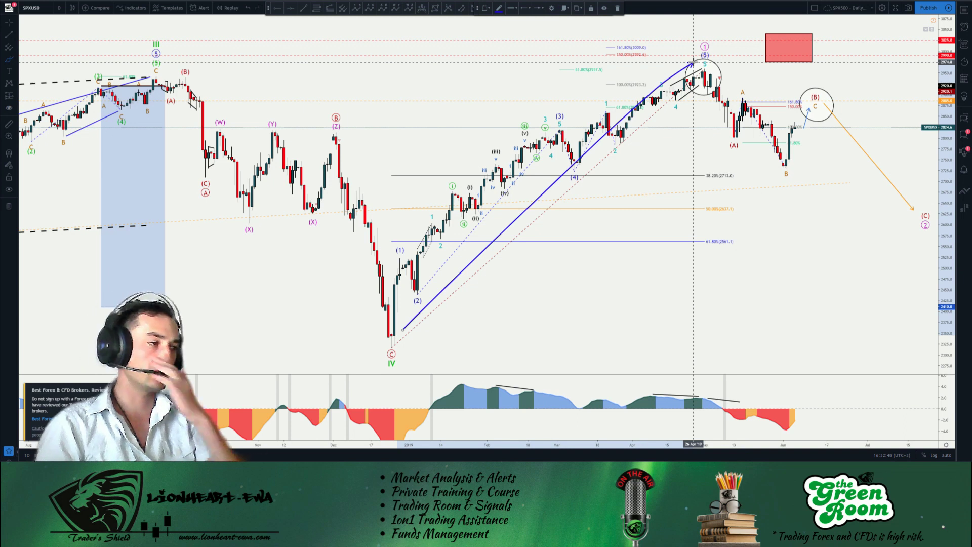
pyautogui.hotkey('ctrl', 'z')
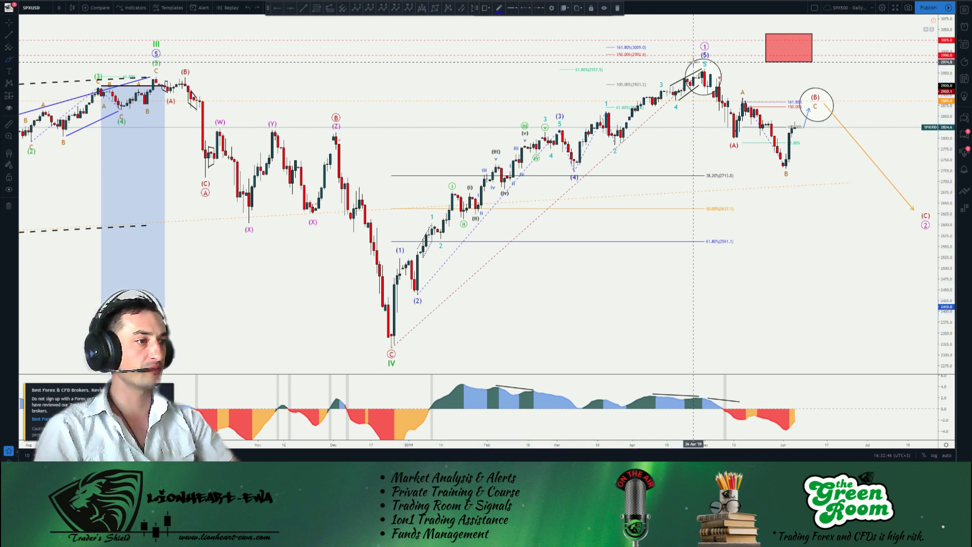
pyautogui.click(801, 218)
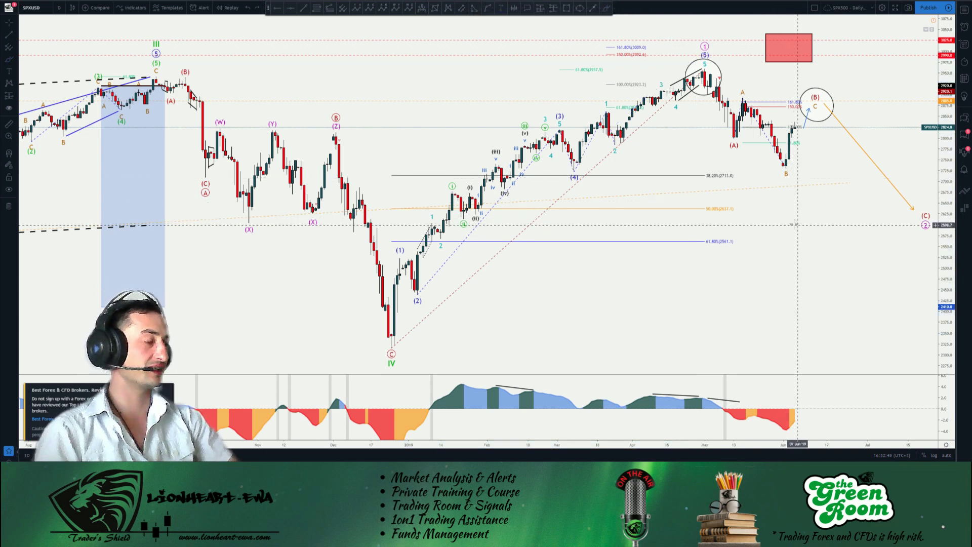
pyautogui.rightClick(768, 211)
pyautogui.click(753, 182)
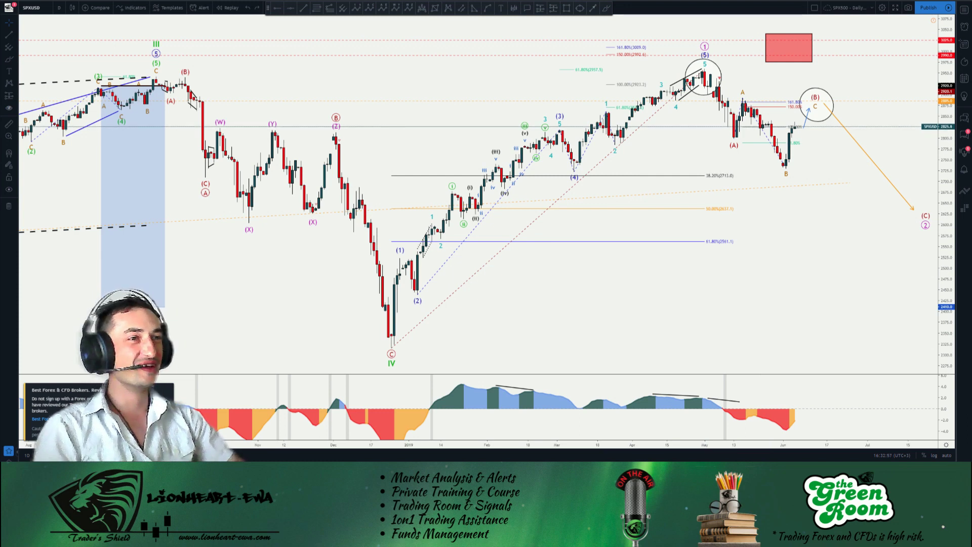
pyautogui.press('F5')
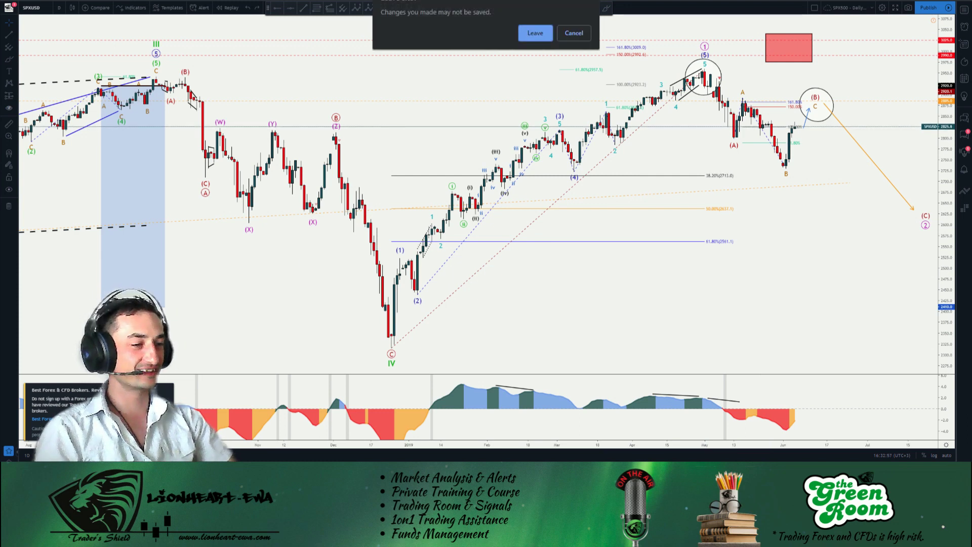
pyautogui.click(572, 33)
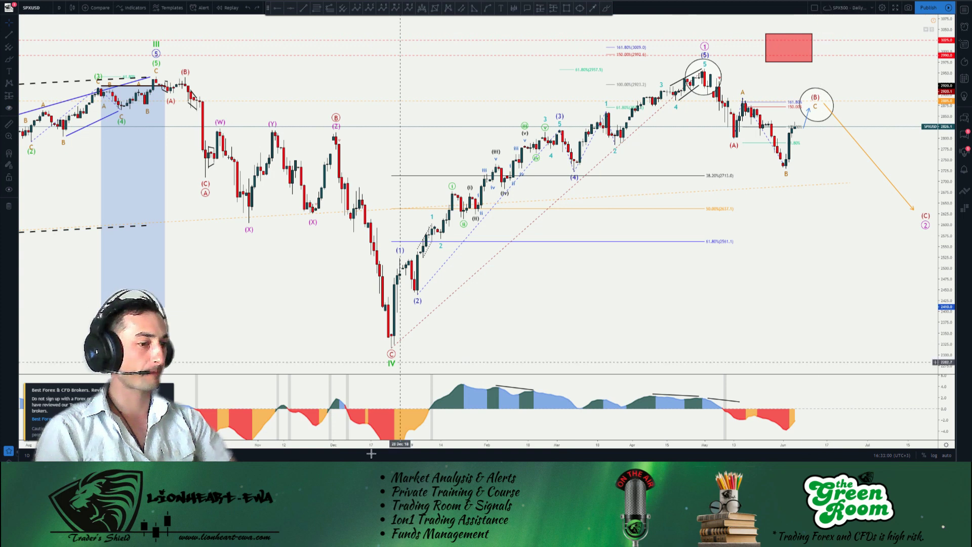
# On the NAS100USD daily chart, brush a stroke along the decline from the (B) high toward the circled W low, and delete it
pyautogui.moveTo(366, 459)
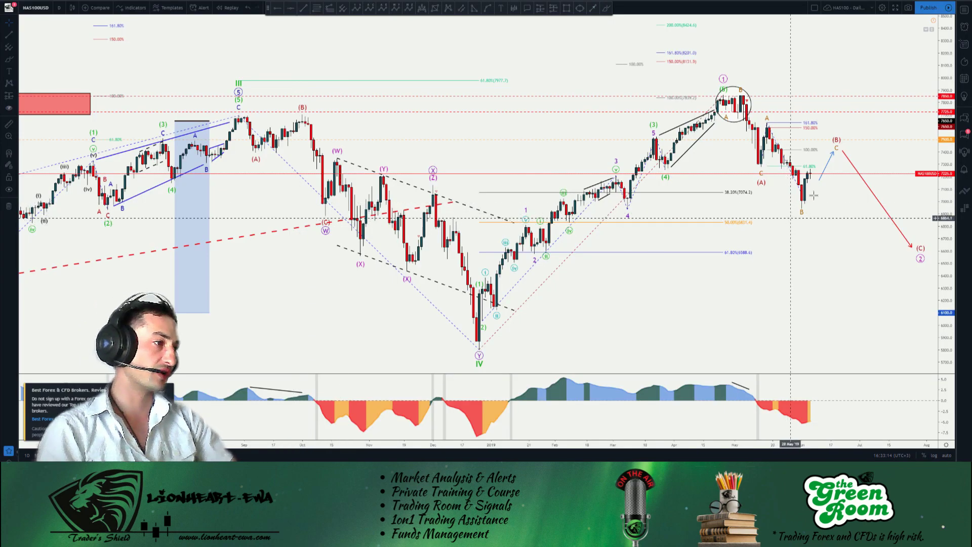
pyautogui.click(609, 9)
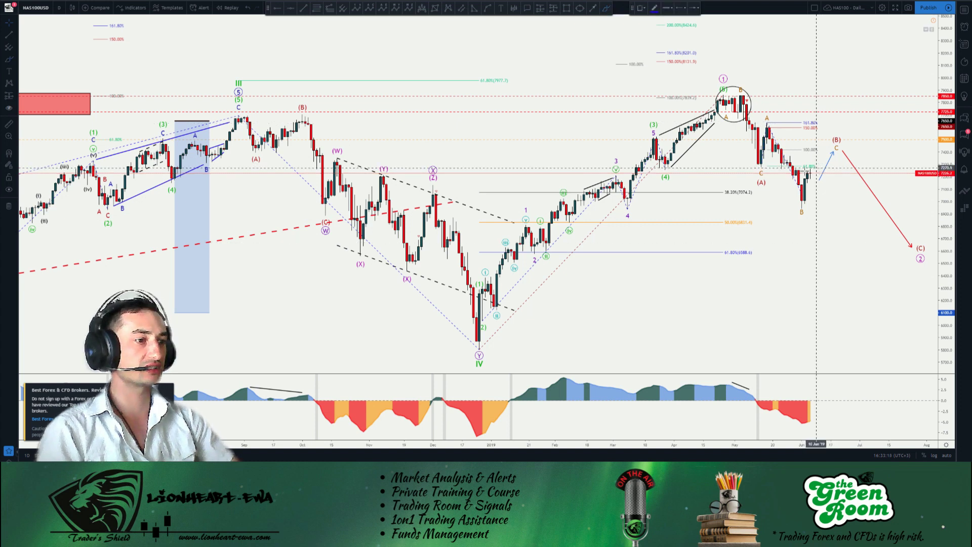
pyautogui.moveTo(314, 163)
pyautogui.mouseDown()
pyautogui.moveTo(402, 152)
pyautogui.moveTo(396, 294)
pyautogui.moveTo(306, 229)
pyautogui.mouseUp()
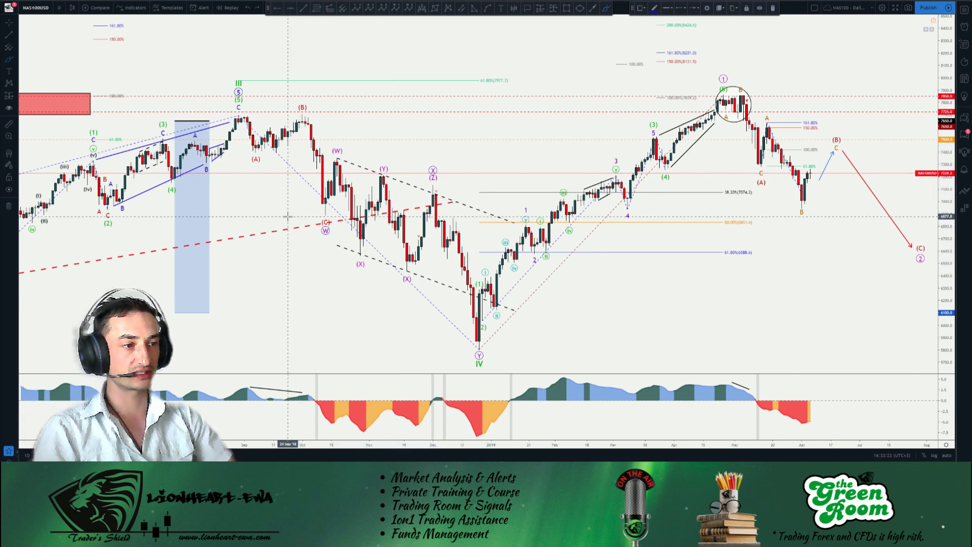
pyautogui.press('Delete')
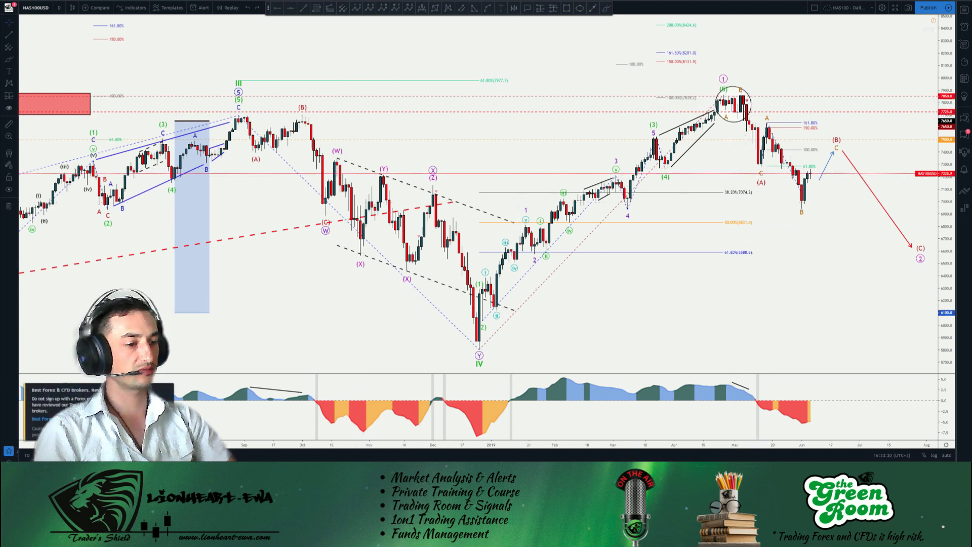
# On the SPXUSD 4-hour chart, open the linked idea "2 US Indices Sell-Off | Bears in Town | SELL Orders | April 2019" and review its sell orders
pyautogui.click(385, 405)
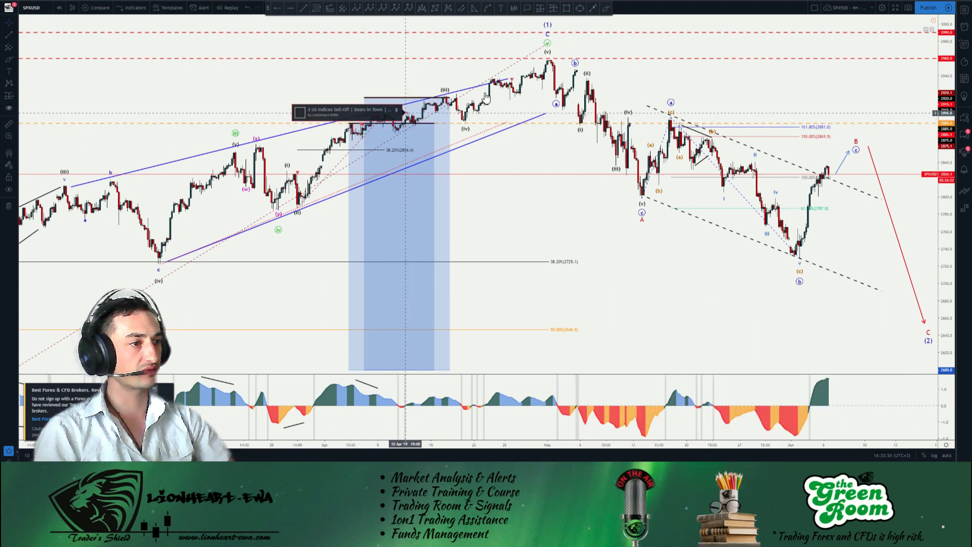
pyautogui.click(403, 114)
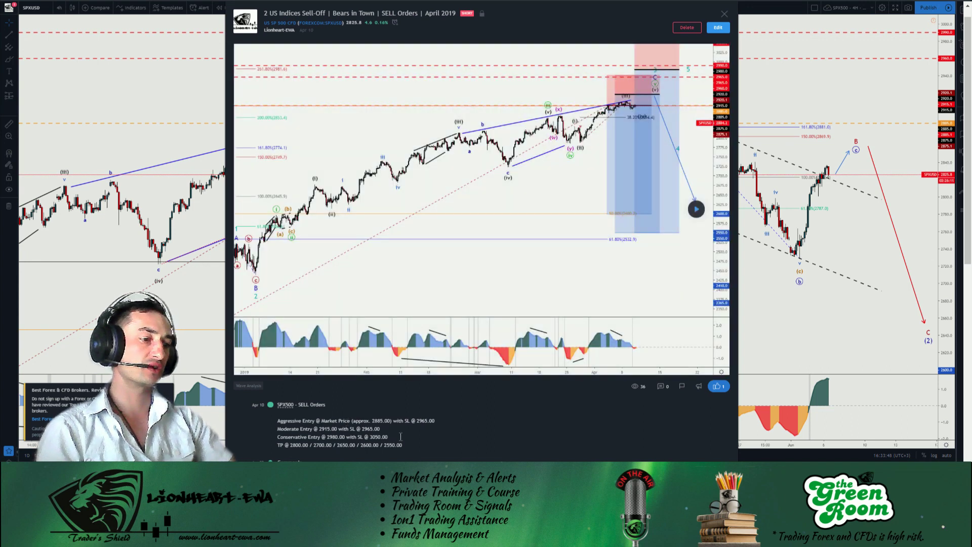
pyautogui.tripleClick(400, 436)
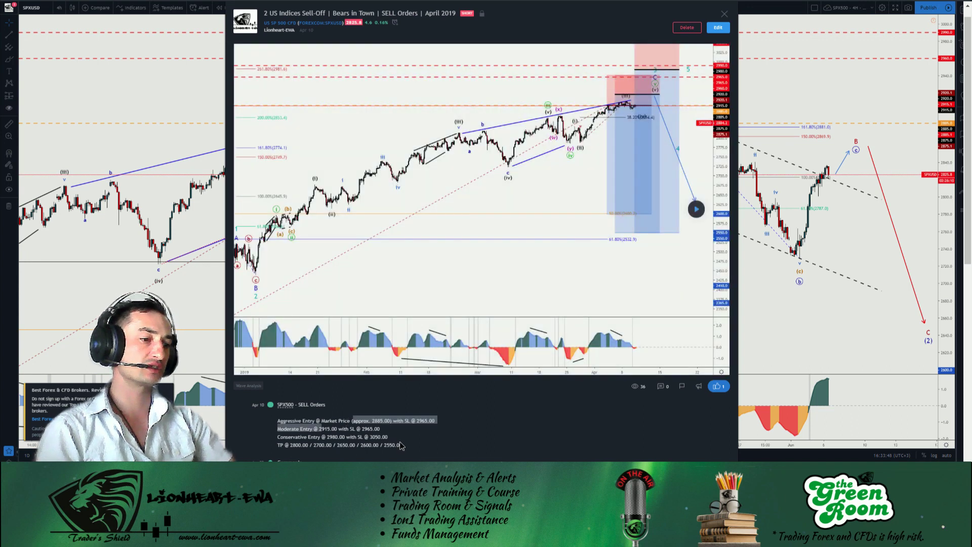
pyautogui.click(418, 442)
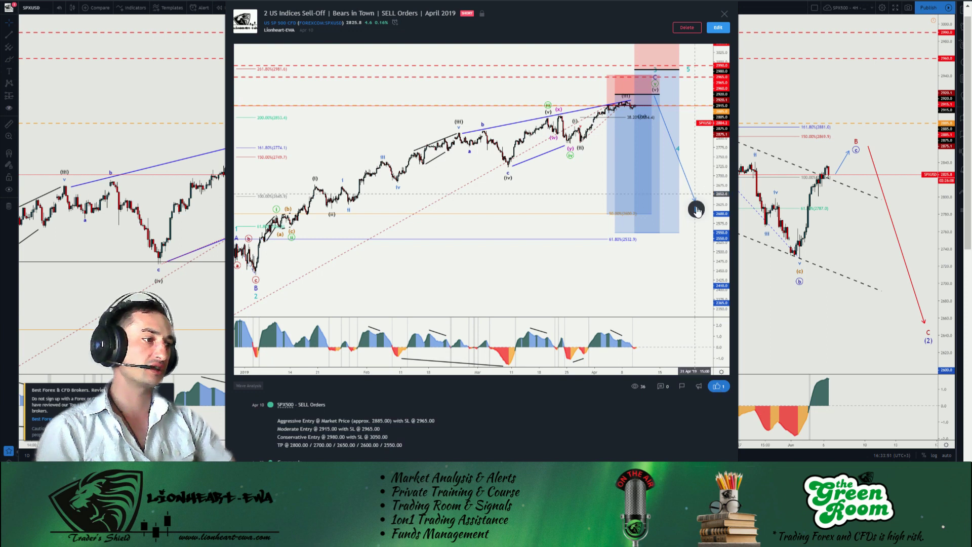
# Load new bars repeatedly in the April 2019 sell-orders idea to play out the forecast, and close the idea
pyautogui.click(696, 209)
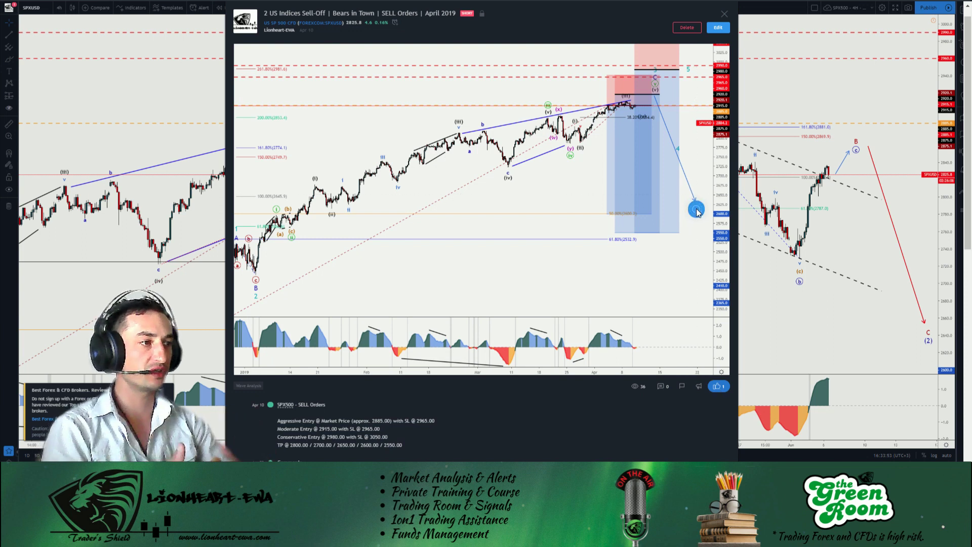
pyautogui.click(697, 211)
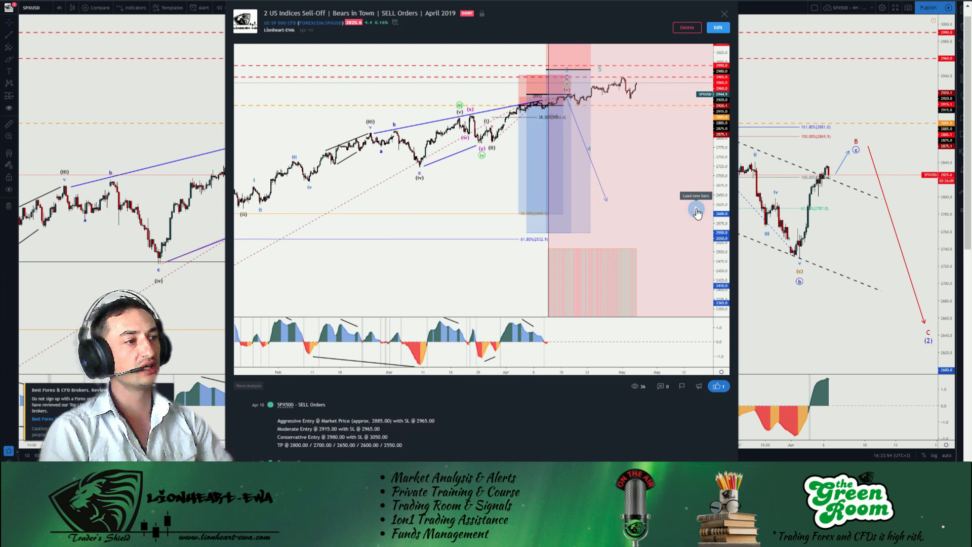
pyautogui.moveTo(542, 105)
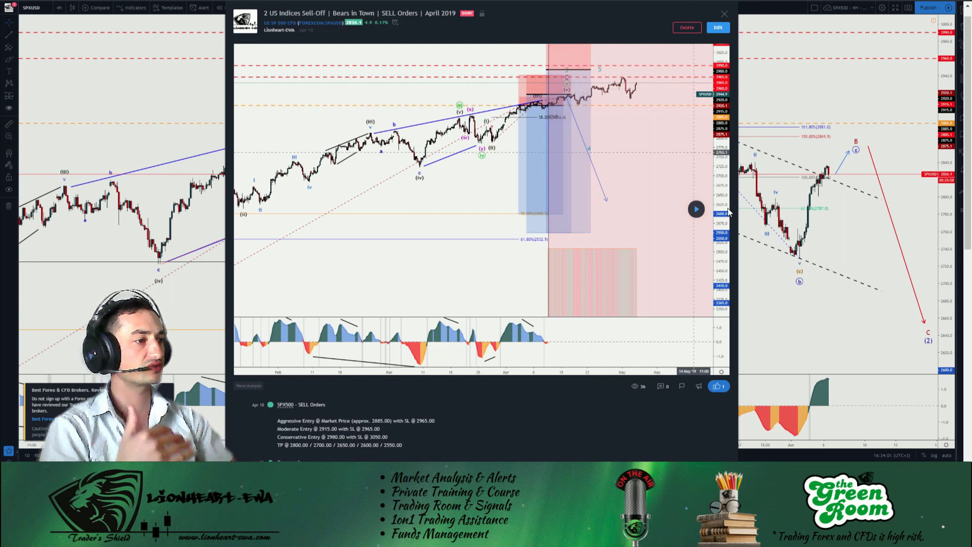
pyautogui.click(699, 213)
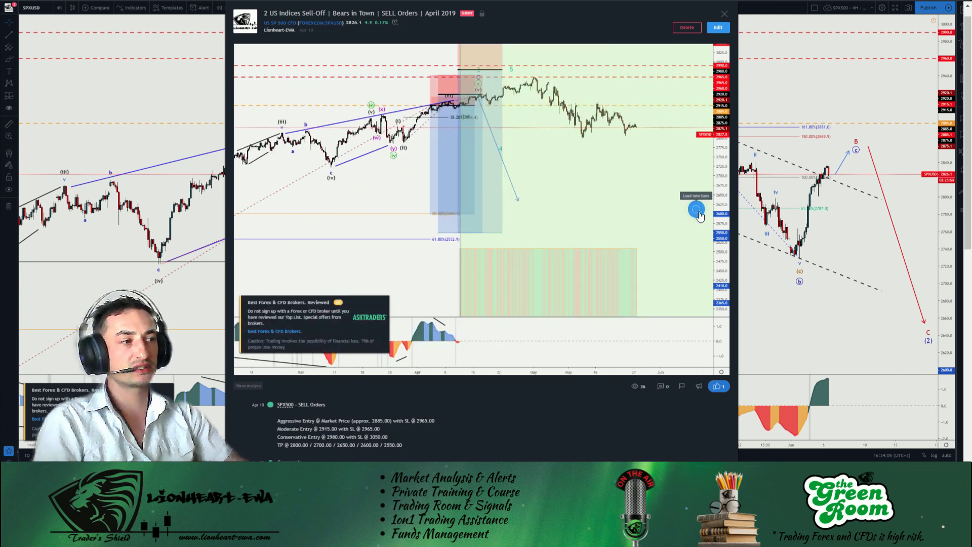
pyautogui.click(819, 96)
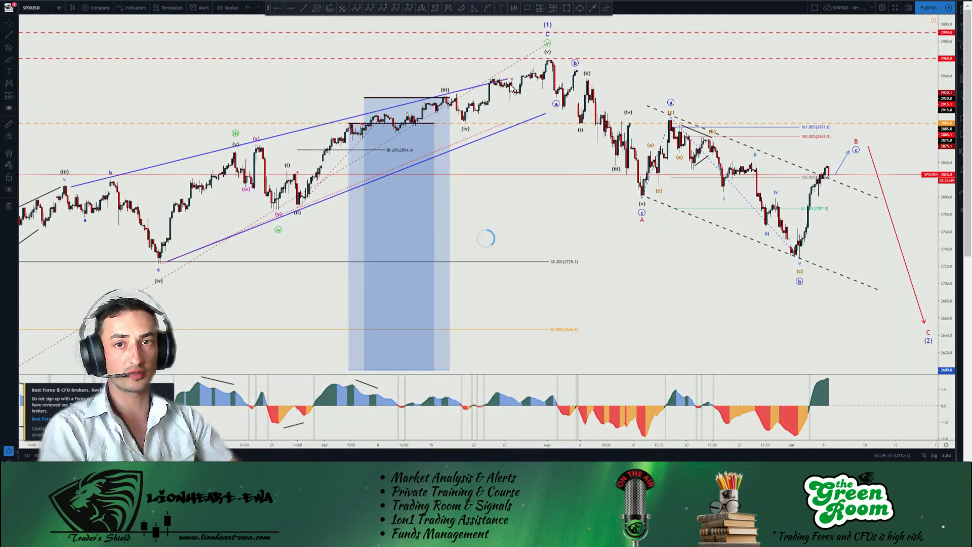
# Open the linked idea "SPX500 - Indices Forecast - Wave Patterns - Volatility in May", load its new bars, and close it
pyautogui.click(514, 81)
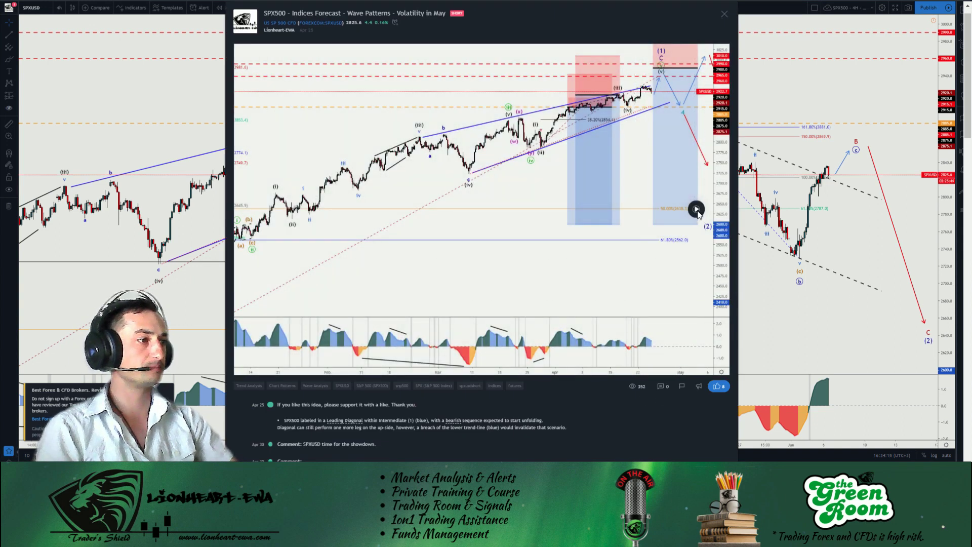
pyautogui.click(697, 209)
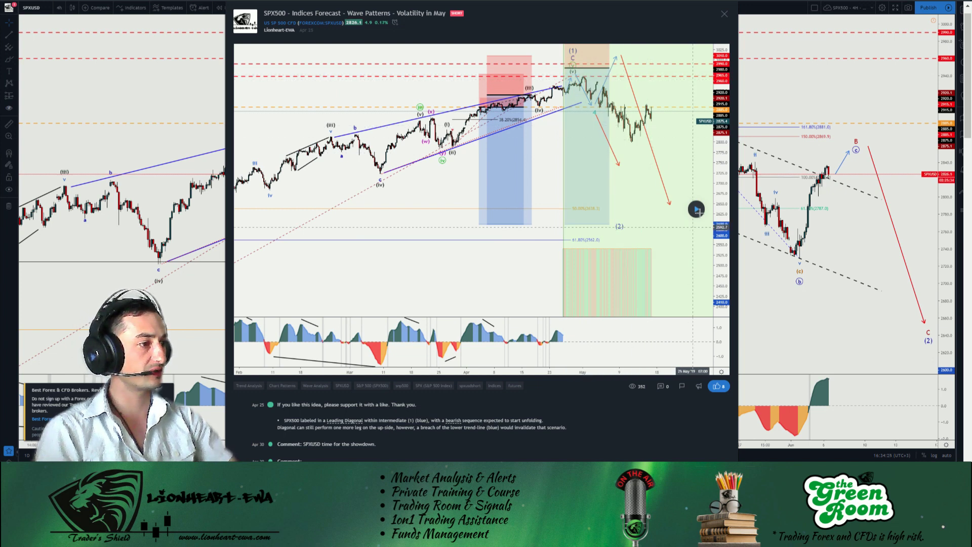
pyautogui.click(700, 213)
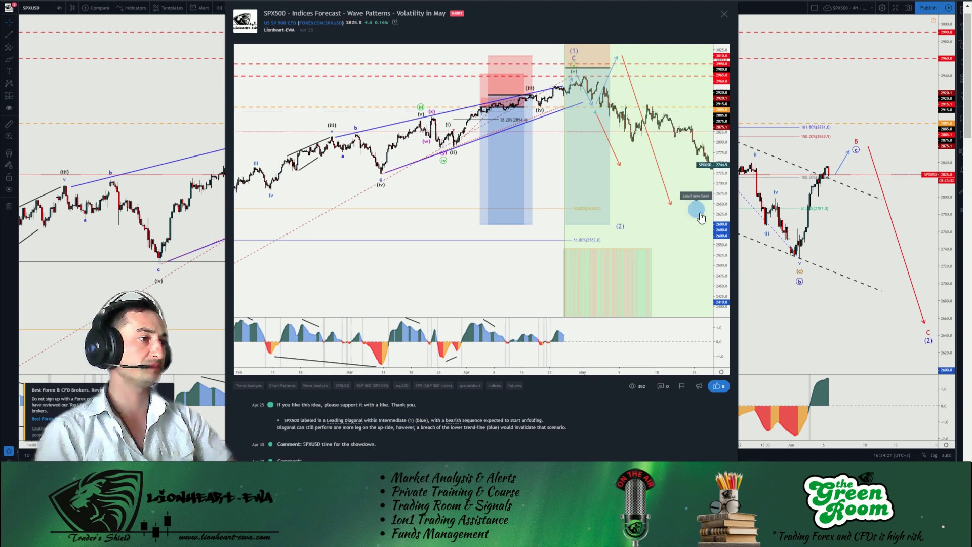
pyautogui.click(786, 104)
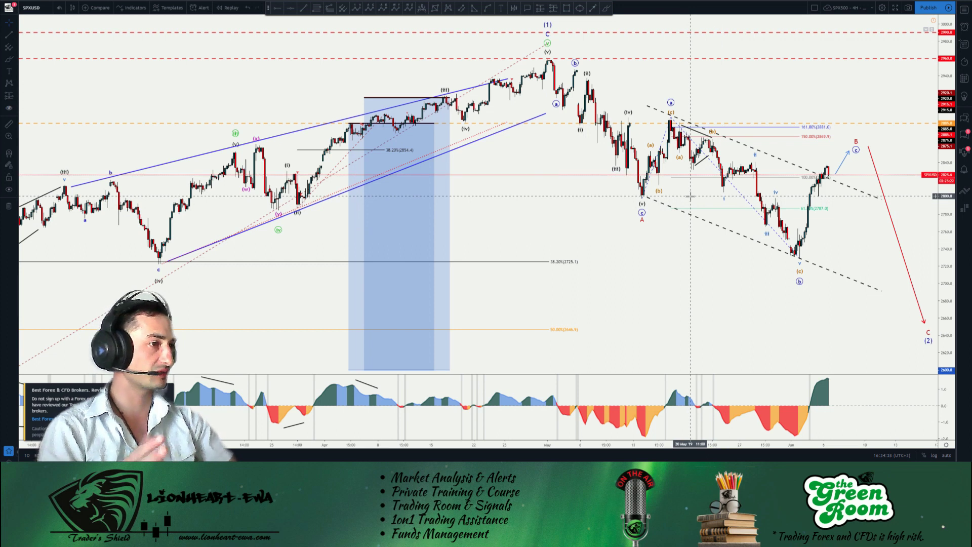
# On the NAS100USD daily chart, open the linked idea "NAS100 - Indices Trading | Elliott Wave Structures | Q2 2019", load its new bars, and close it
pyautogui.click(630, 61)
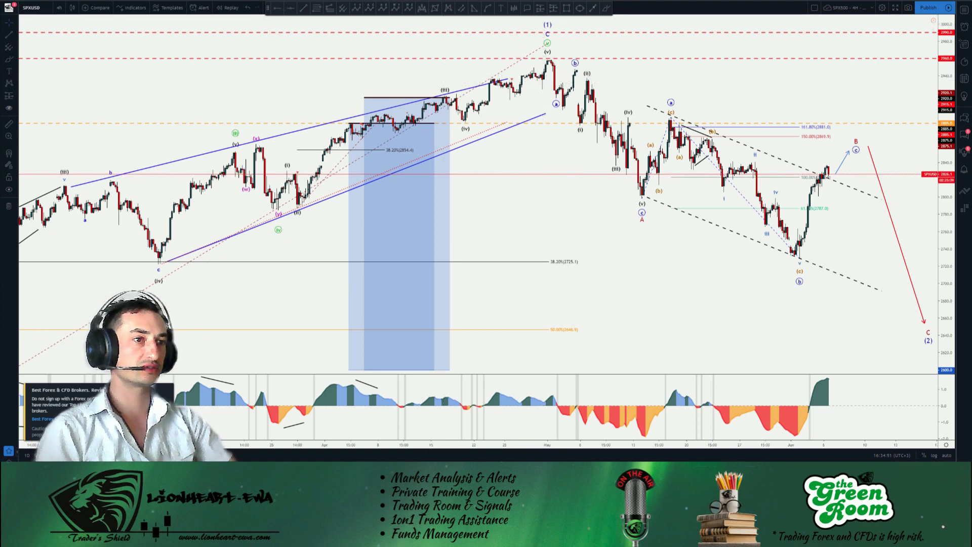
pyautogui.press('Down')
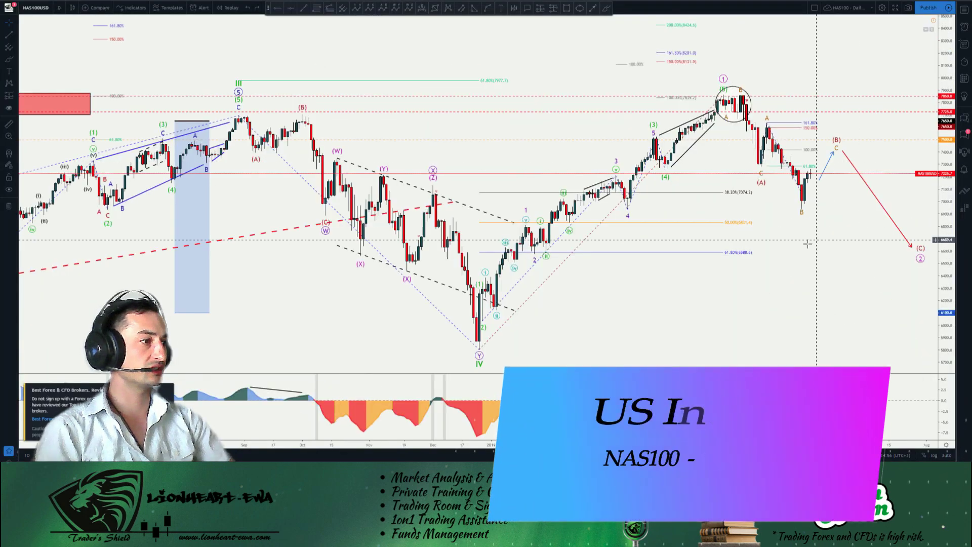
pyautogui.click(607, 10)
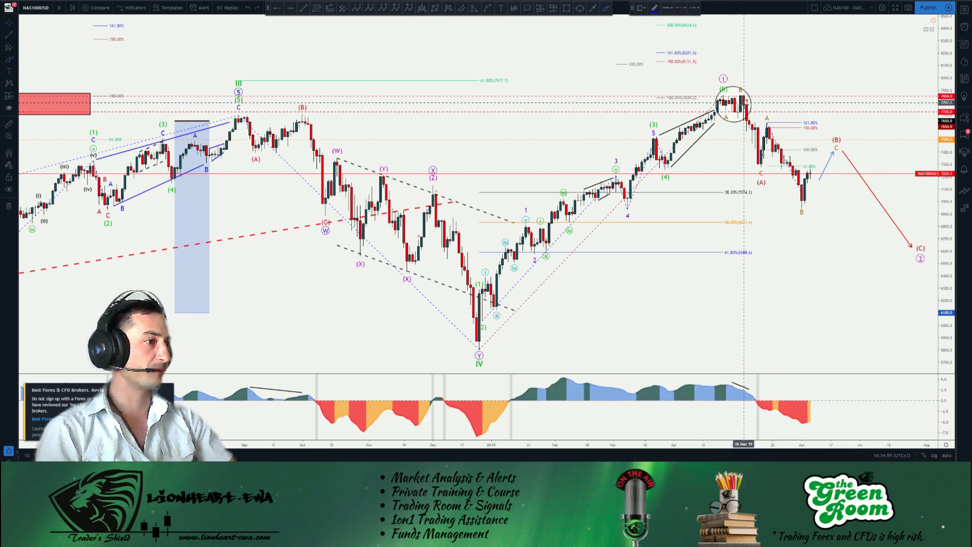
pyautogui.click(749, 104)
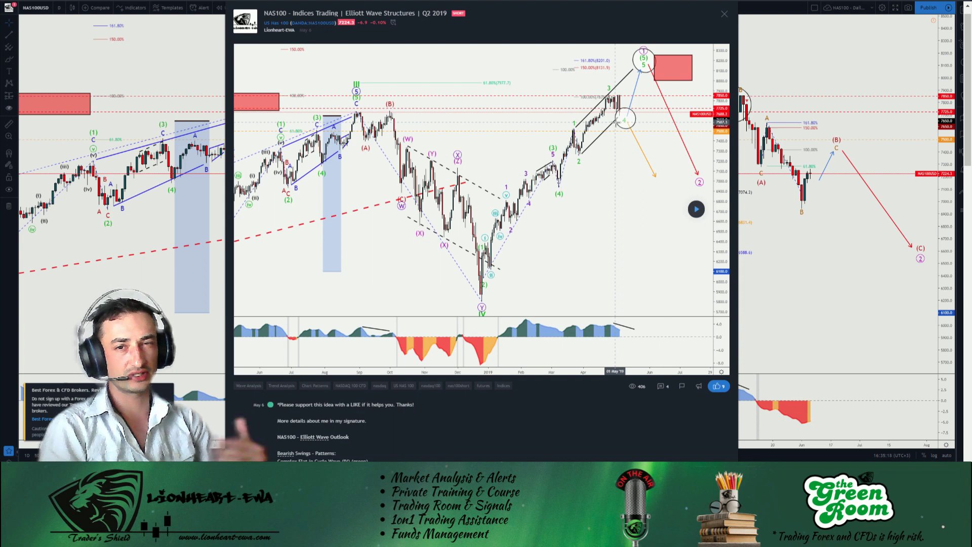
pyautogui.click(696, 209)
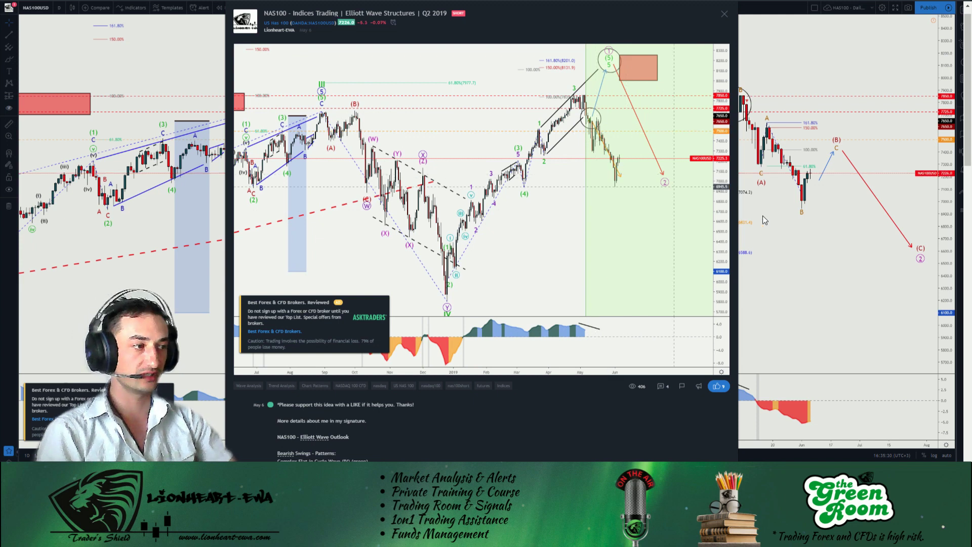
pyautogui.press('Escape')
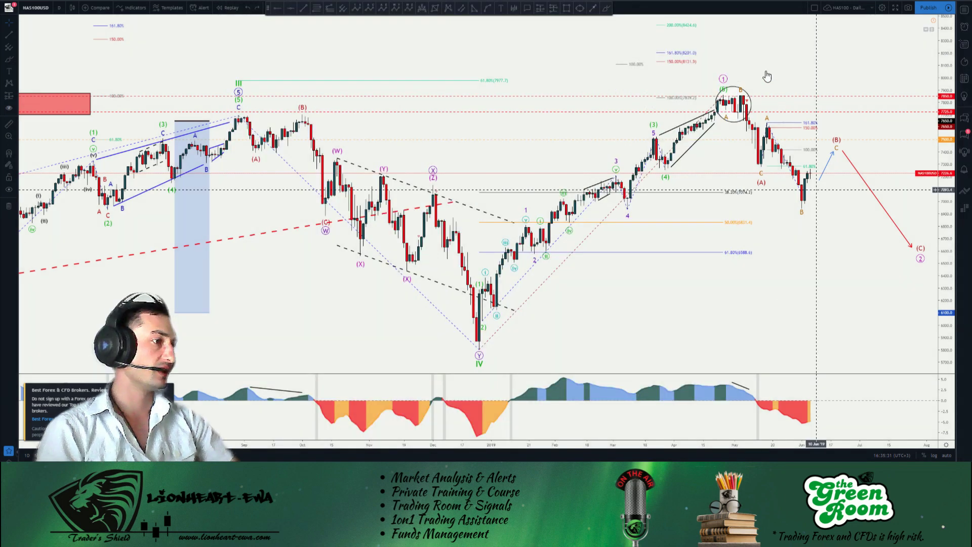
# Brush an arrow from the circled 1 high through (A) and (B) down to (C), add a small hooked arrow beneath (A), and delete both
pyautogui.click(606, 8)
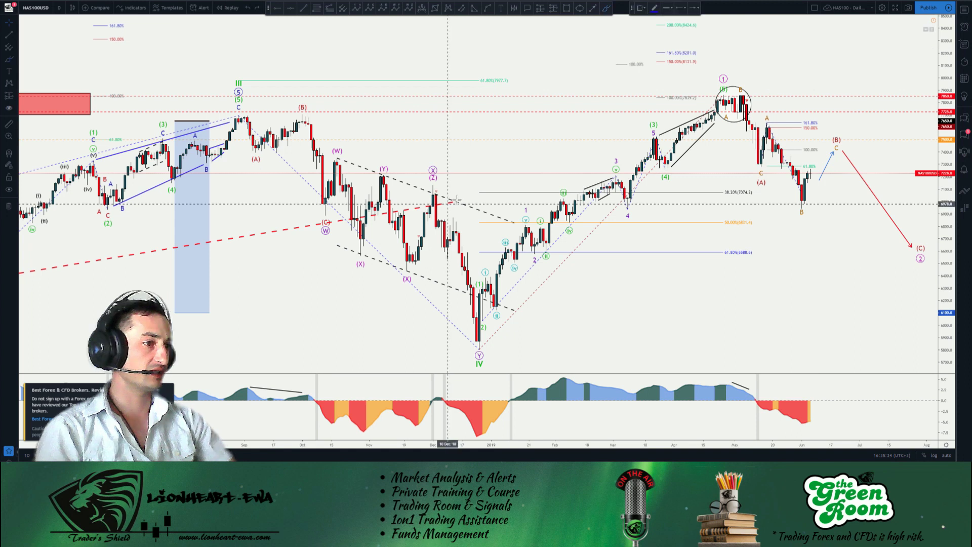
pyautogui.press('Escape')
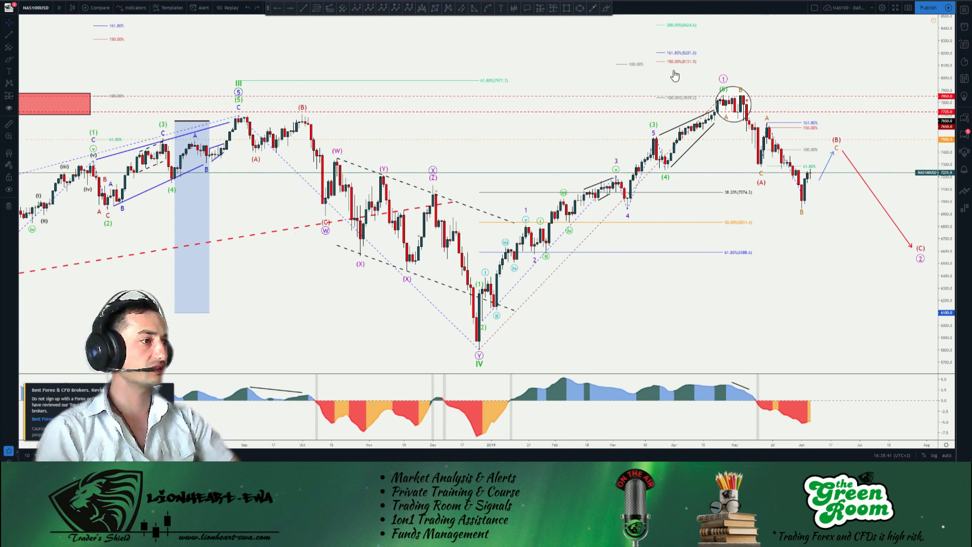
pyautogui.click(595, 9)
pyautogui.click(737, 93)
pyautogui.click(833, 152)
pyautogui.click(839, 152)
pyautogui.click(909, 241)
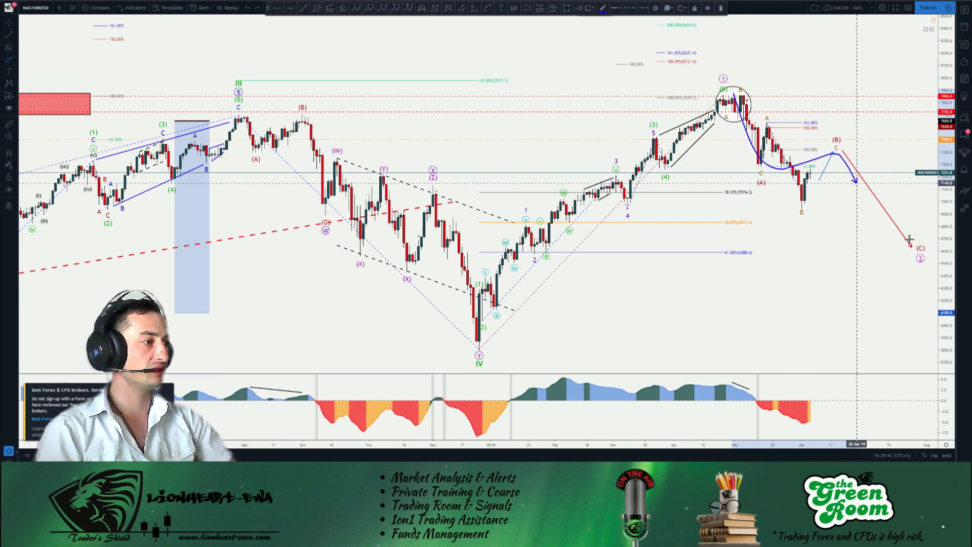
pyautogui.click(744, 214)
pyautogui.click(769, 231)
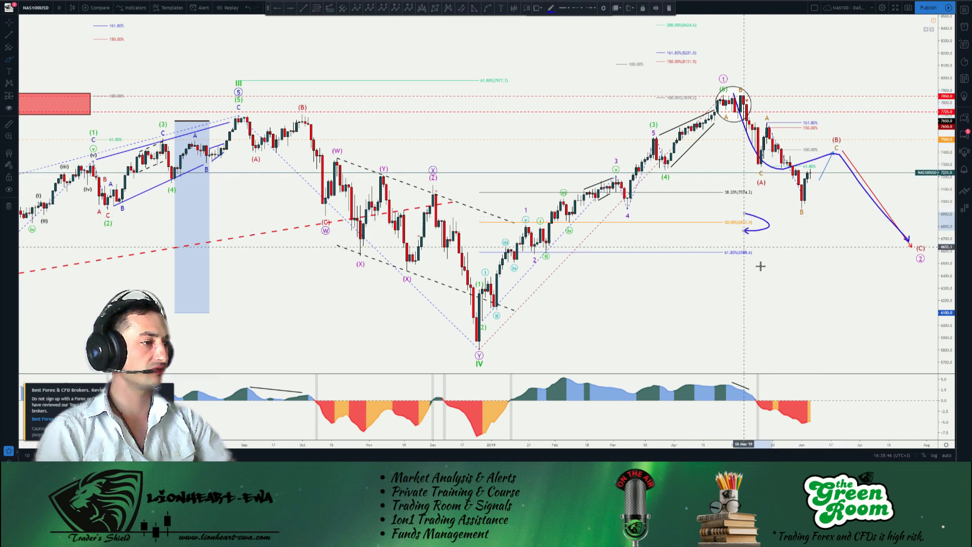
pyautogui.press('Delete')
pyautogui.press('Delete')
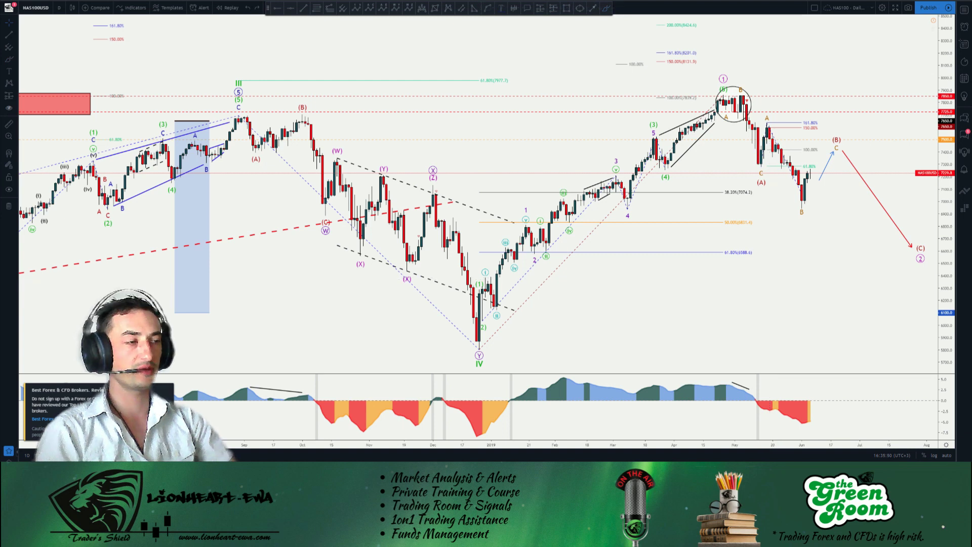
# Switch to the NAS100USD 4-hour chart
pyautogui.press('F5')
pyautogui.click(571, 33)
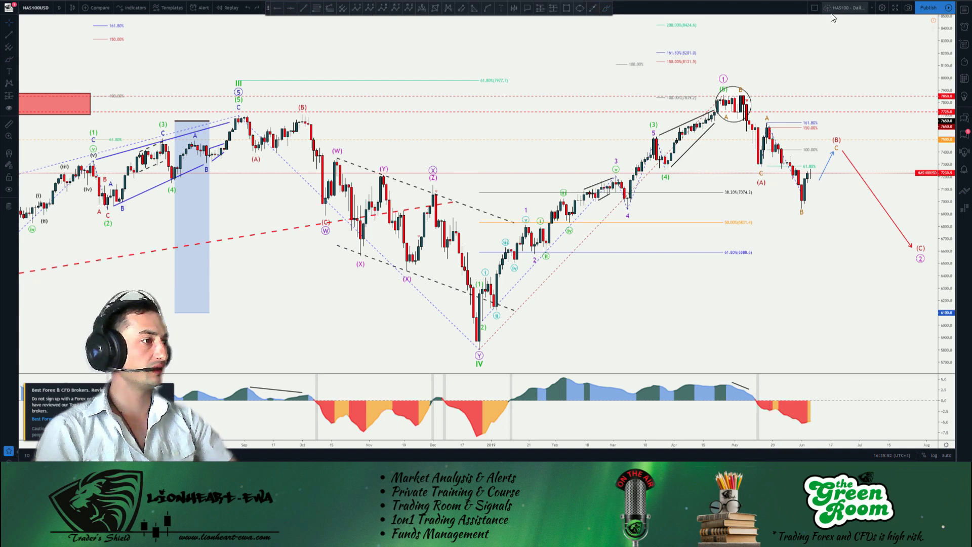
pyautogui.hotkey('ctrl', 'Tab')
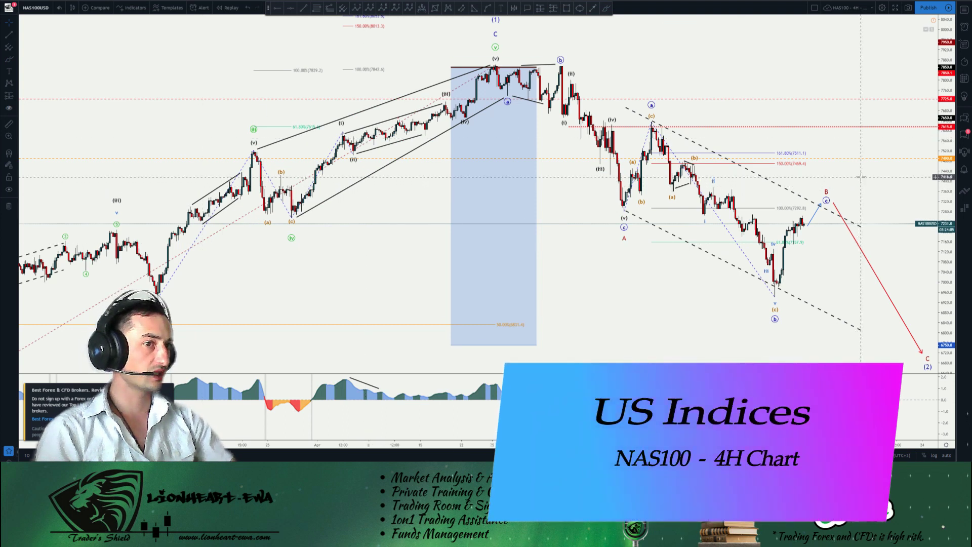
# Brush an arrow along the decline from the (1) high to the A low, and undo it
pyautogui.click(606, 7)
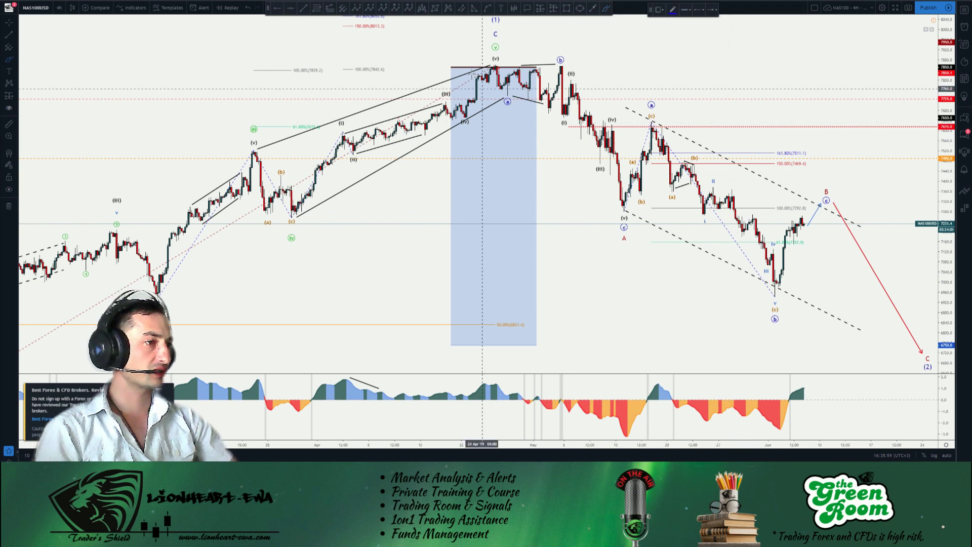
pyautogui.moveTo(476, 64)
pyautogui.mouseDown()
pyautogui.moveTo(523, 87)
pyautogui.moveTo(555, 69)
pyautogui.moveTo(651, 239)
pyautogui.moveTo(634, 254)
pyautogui.mouseUp()
pyautogui.hotkey('ctrl', 'z')
pyautogui.hotkey('ctrl', 'z')
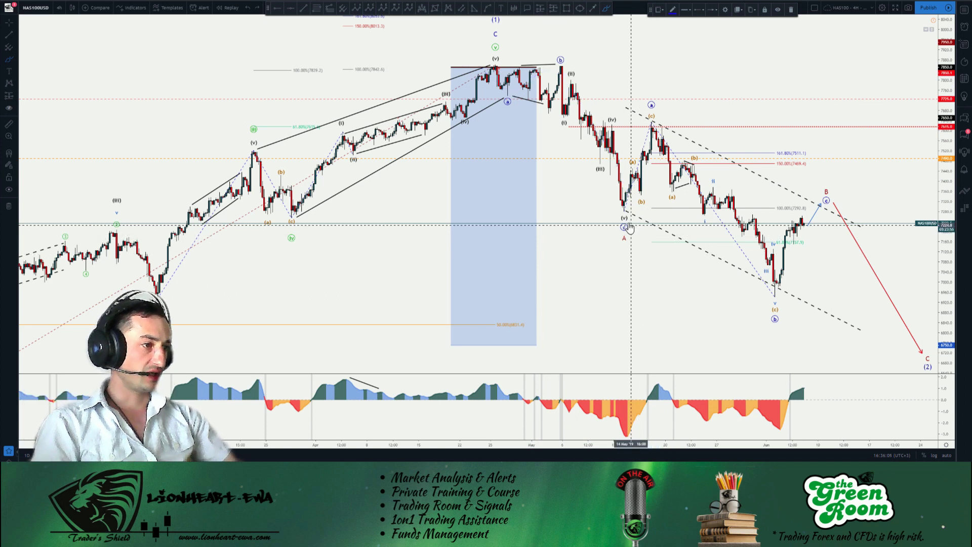
# Brush an arrow from the A low up to the circled a high and on to the projected B area, and undo it
pyautogui.moveTo(626, 207); pyautogui.dragTo(662, 116)
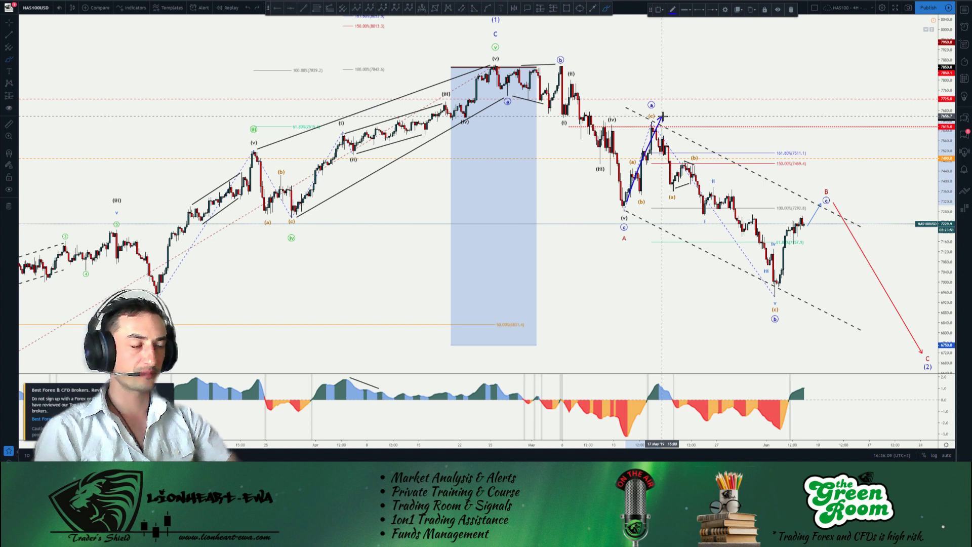
pyautogui.moveTo(662, 116)
pyautogui.mouseDown()
pyautogui.moveTo(762, 255)
pyautogui.moveTo(805, 245)
pyautogui.moveTo(828, 206)
pyautogui.mouseUp()
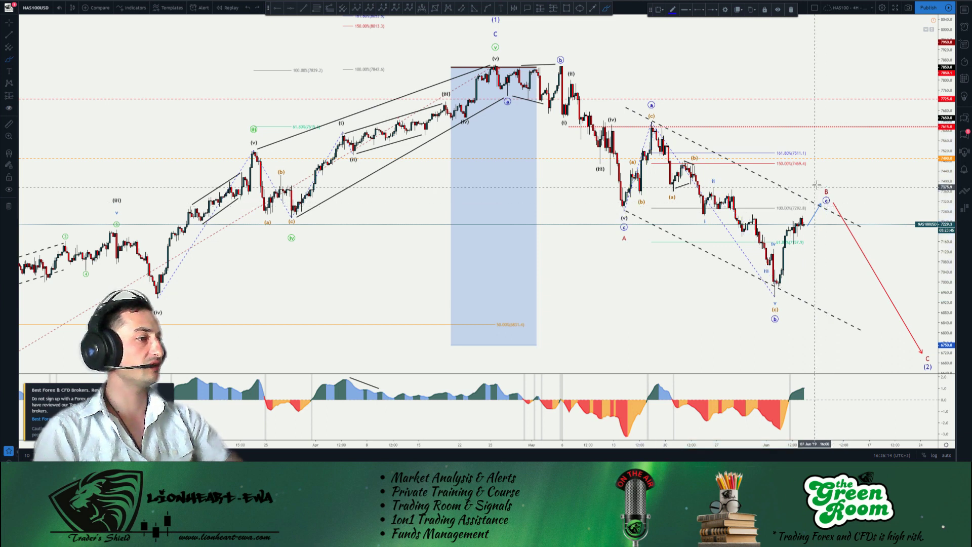
pyautogui.hotkey('ctrl', 'z')
pyautogui.hotkey('ctrl', 'y')
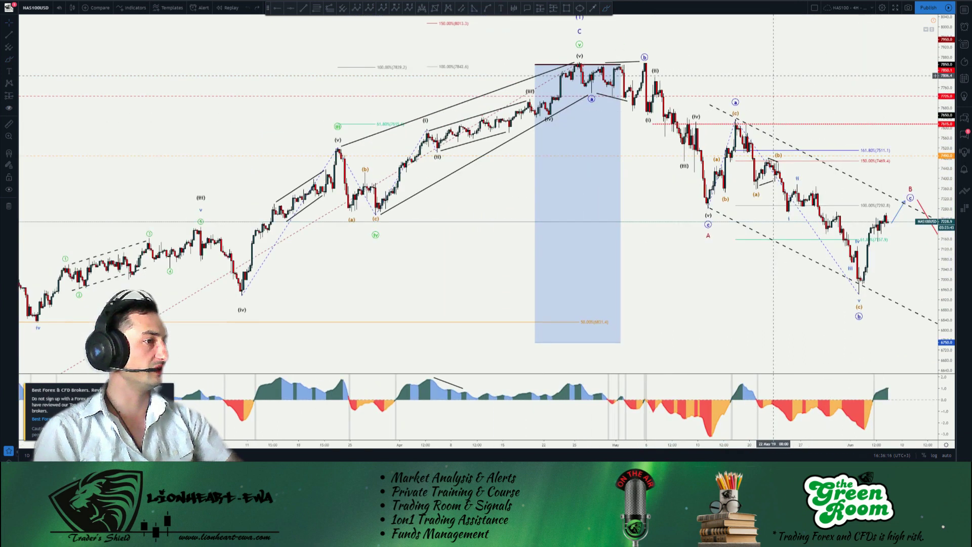
# Brush a curved arrow over the projected B label on the NAS100USD chart, and undo it
pyautogui.moveTo(736, 84); pyautogui.dragTo(687, 78)
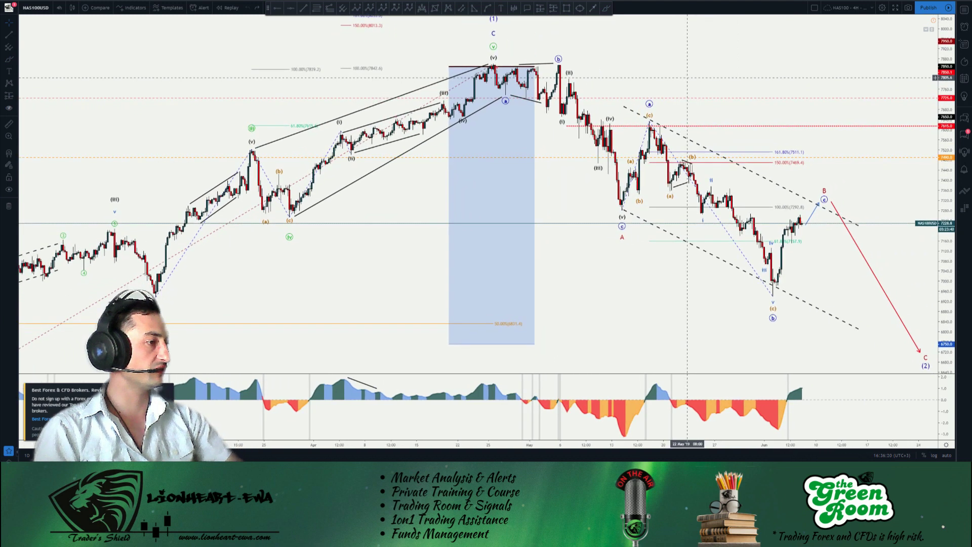
pyautogui.click(607, 8)
pyautogui.moveTo(810, 184); pyautogui.dragTo(837, 192)
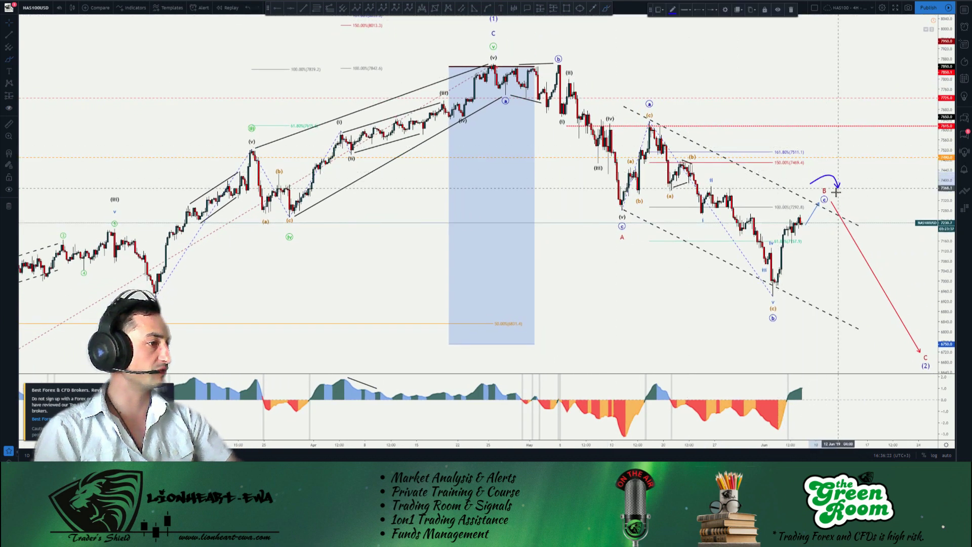
pyautogui.hotkey('ctrl', 'z')
# Brush an arrow up to the projected circled c and another above the dashed channel toward the dashed orange level, and remove both
pyautogui.moveTo(635, 208)
pyautogui.mouseDown()
pyautogui.moveTo(749, 256)
pyautogui.moveTo(814, 205)
pyautogui.mouseUp()
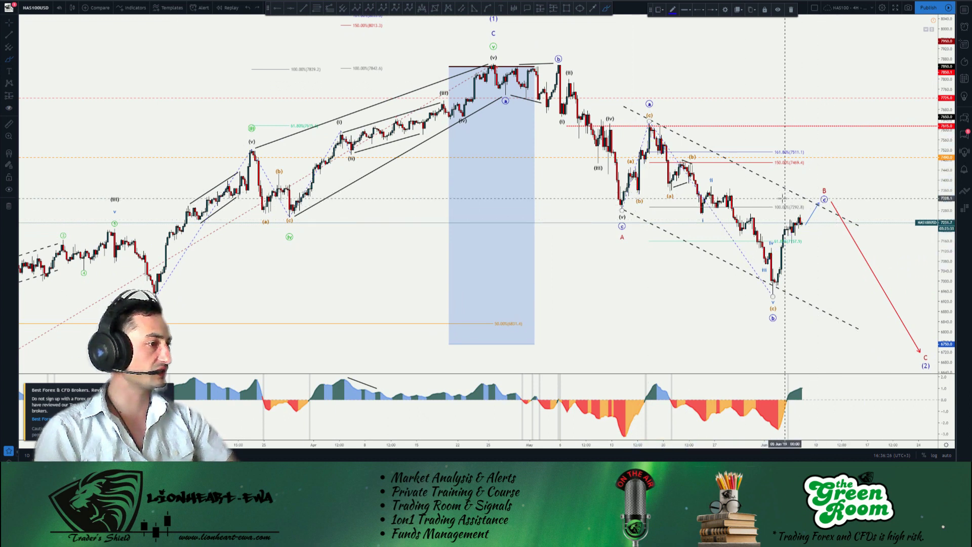
pyautogui.moveTo(819, 200)
pyautogui.mouseDown()
pyautogui.moveTo(807, 219)
pyautogui.moveTo(830, 157)
pyautogui.mouseUp()
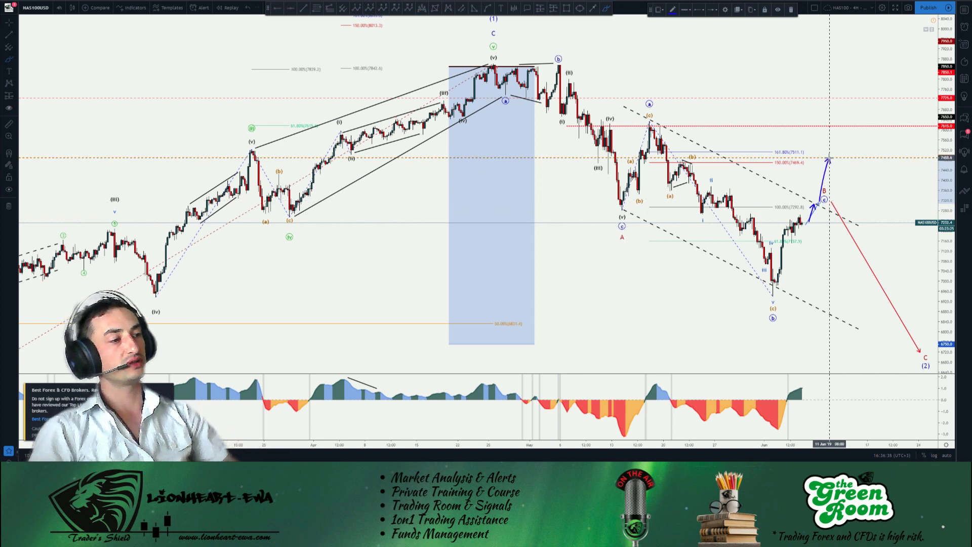
pyautogui.press('Escape')
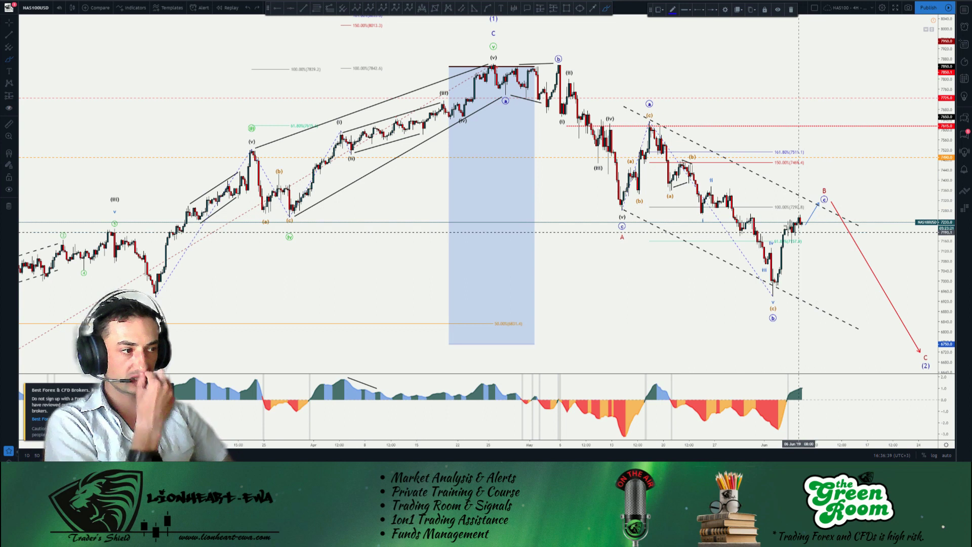
# Brush two rising arrows converging on the projected circled c and a falling arrow from there, and undo them
pyautogui.moveTo(787, 221); pyautogui.dragTo(816, 201)
pyautogui.click(793, 240)
pyautogui.click(822, 205)
pyautogui.doubleClick(853, 289)
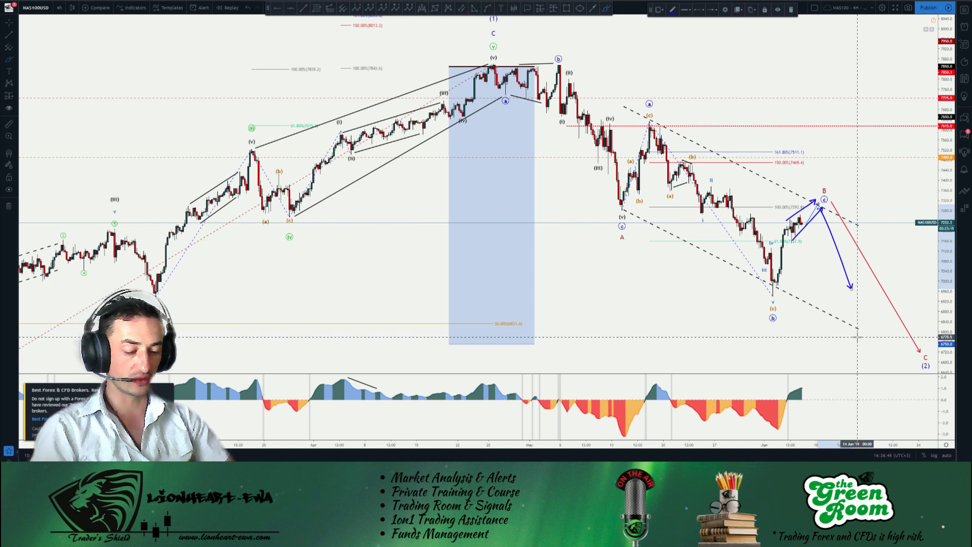
pyautogui.hotkey('ctrl', 'z')
pyautogui.hotkey('ctrl', 'z')
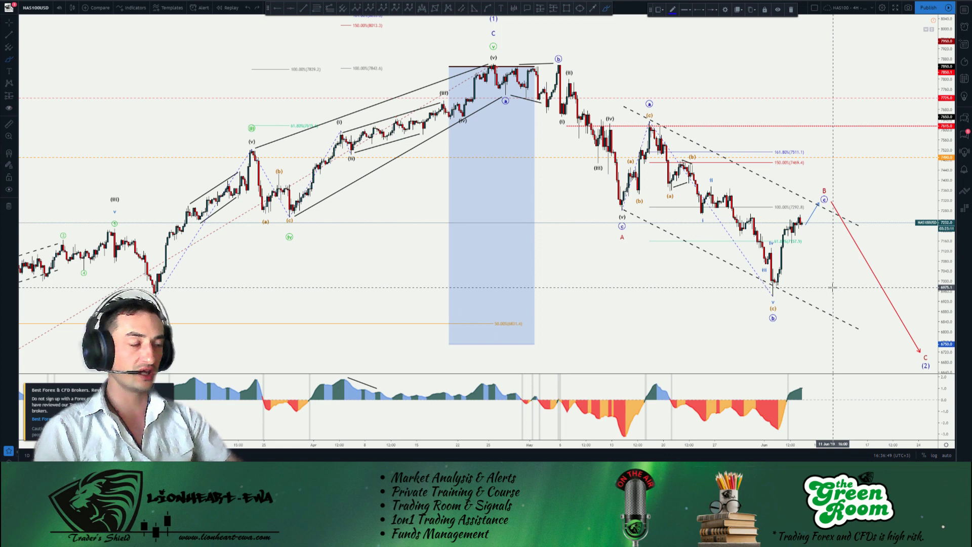
pyautogui.press('Escape')
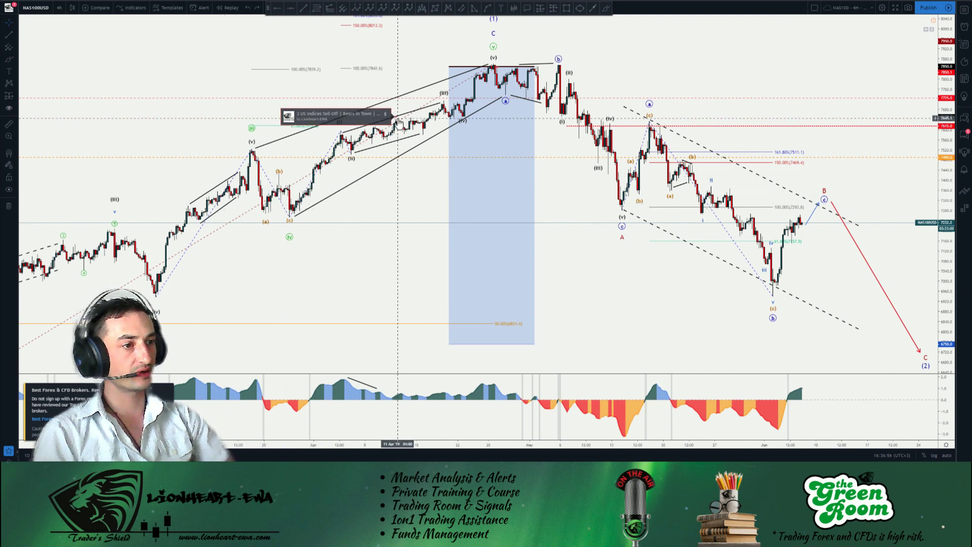
# Open the linked "3 US Indices Sell-Off" April 2019 idea, play its price action forward, and close it
pyautogui.click(399, 123)
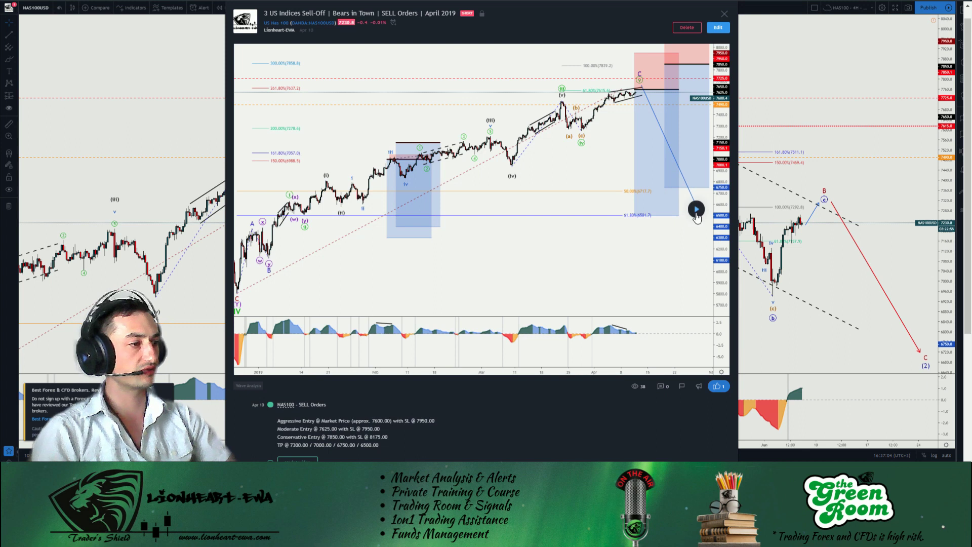
pyautogui.click(696, 213)
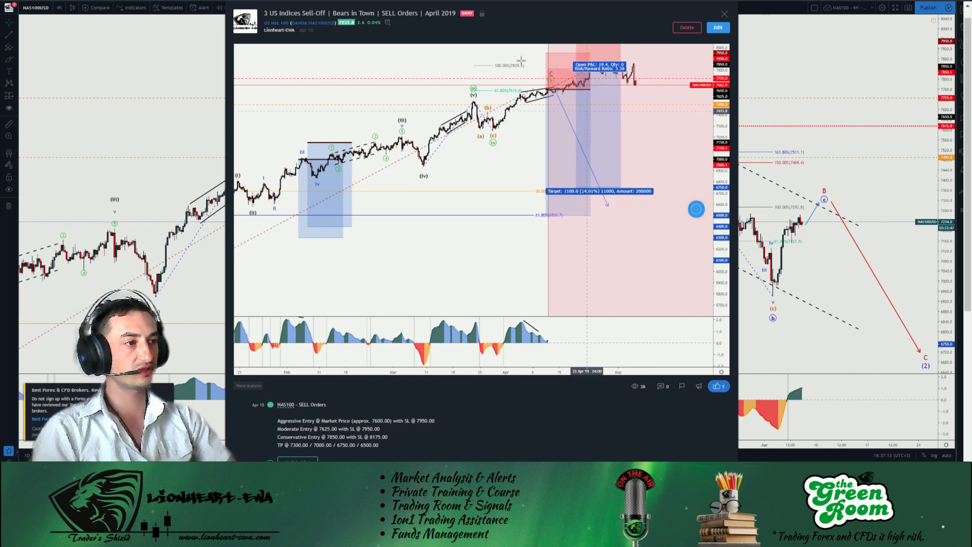
pyautogui.click(696, 209)
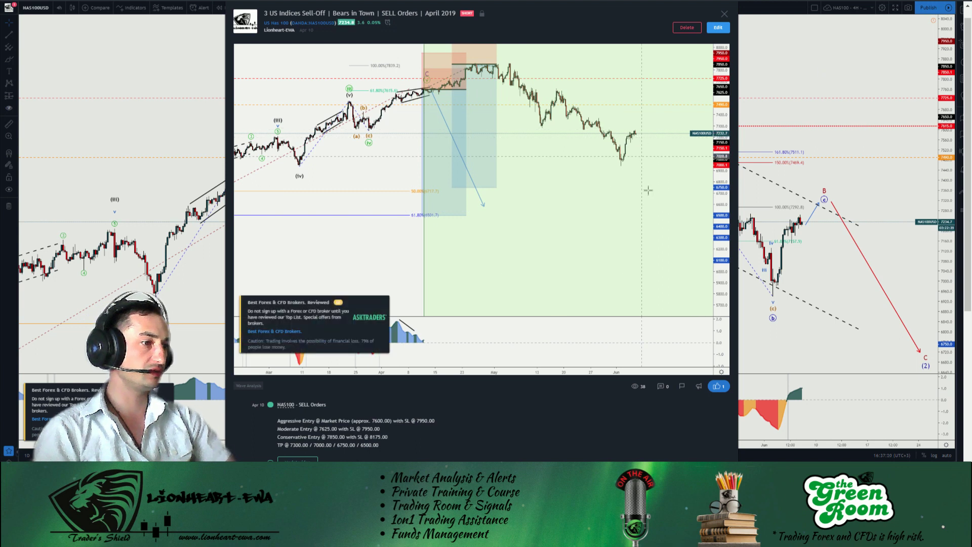
pyautogui.click(855, 75)
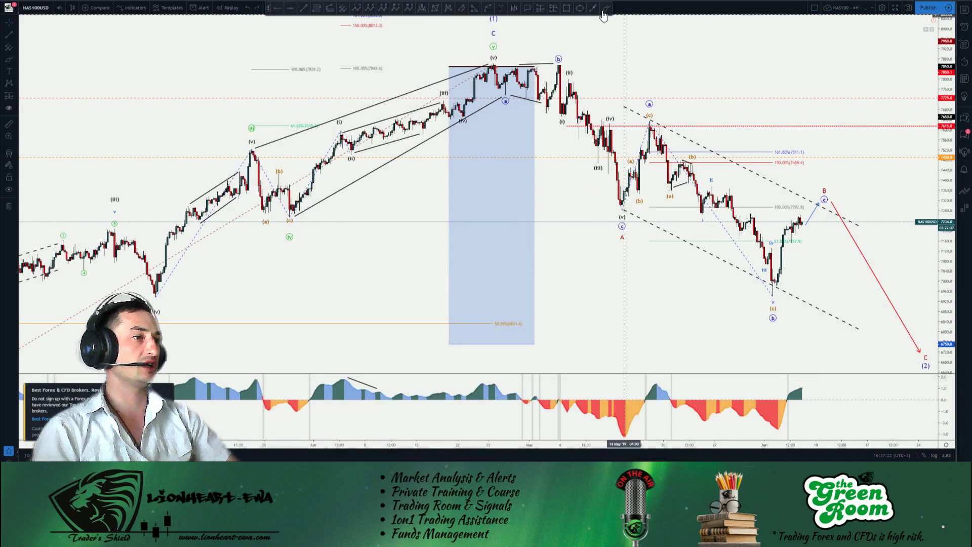
# Brush an arrow from the projected B down toward C and an arc around the (2) label, and delete them
pyautogui.moveTo(825, 199); pyautogui.dragTo(902, 356)
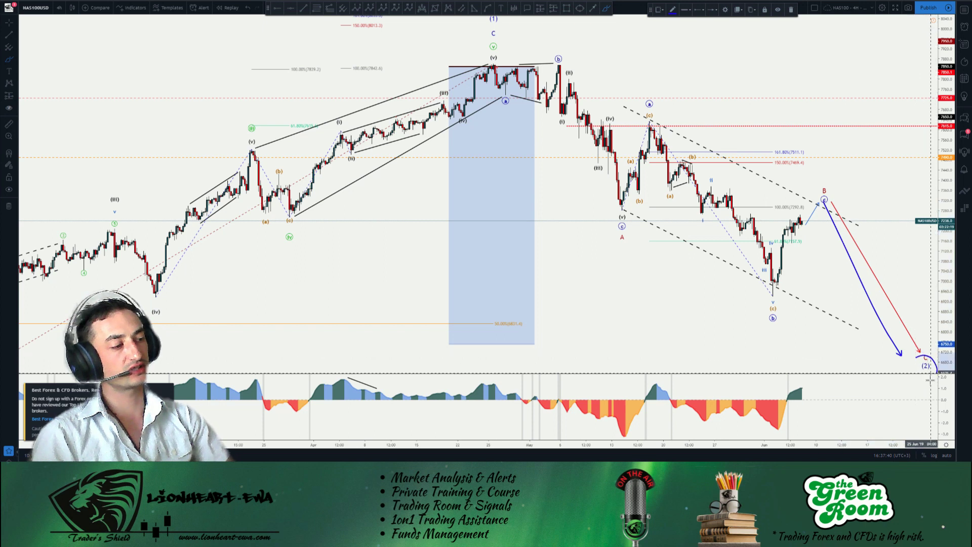
pyautogui.click(886, 326)
pyautogui.press('Delete')
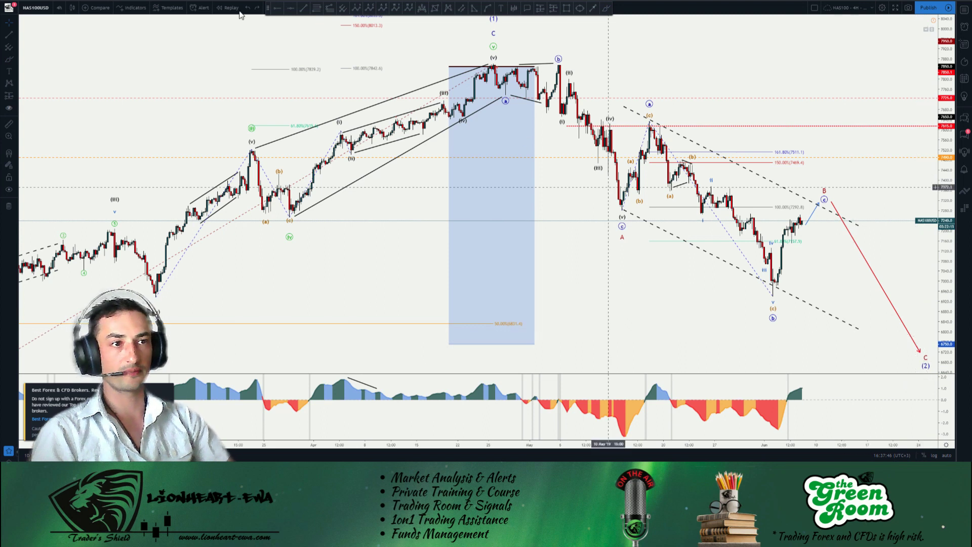
# Close the current NAS100USD chart tab without saving and switch to the VIX 2-hour chart
pyautogui.hotkey('ctrl', 'w')
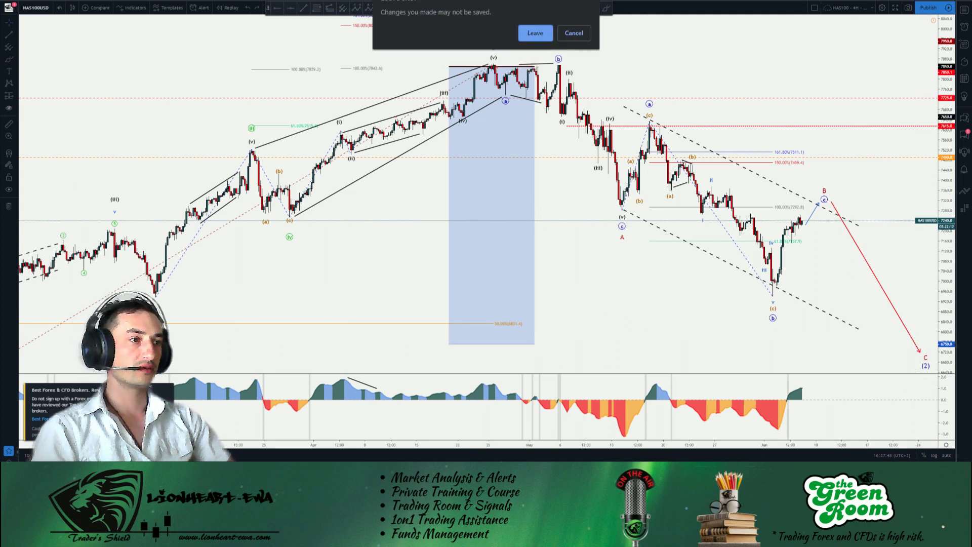
pyautogui.click(534, 33)
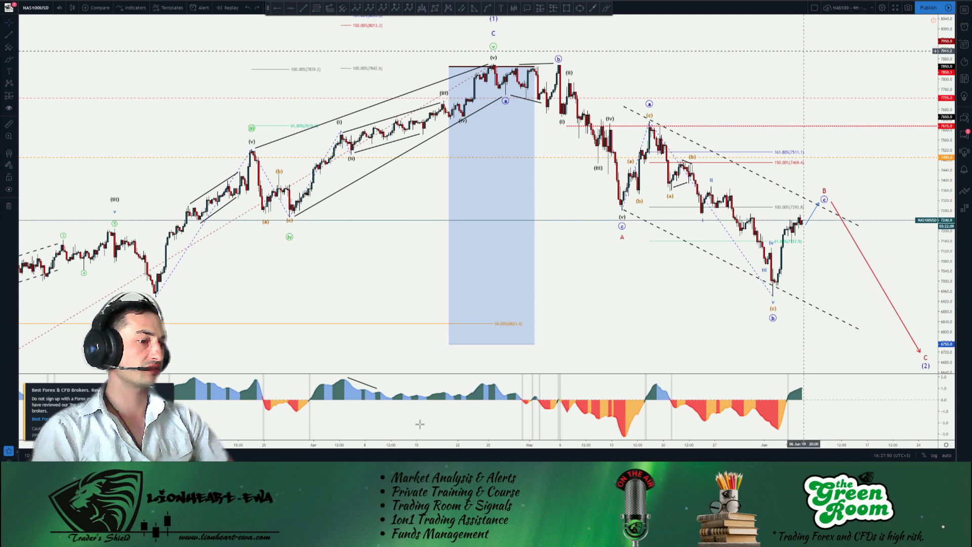
pyautogui.moveTo(335, 537)
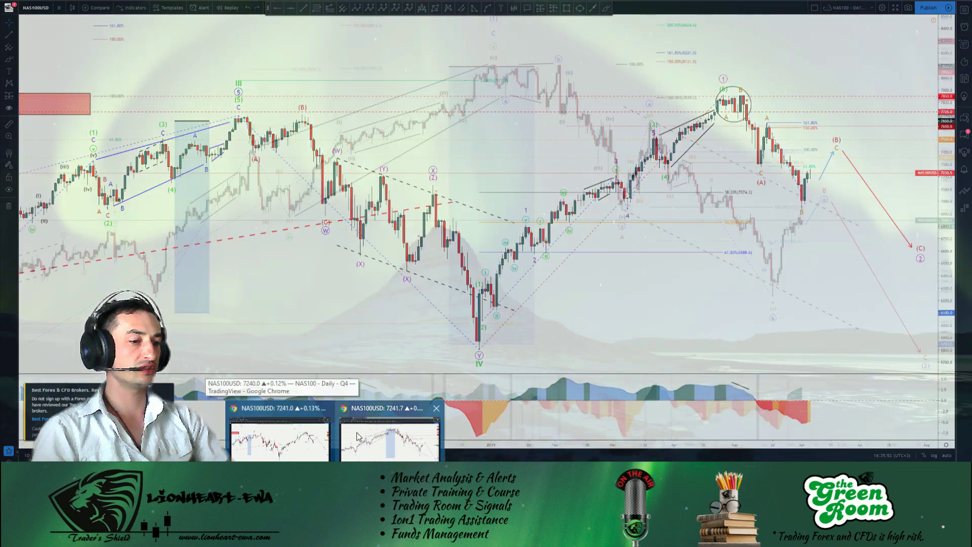
pyautogui.click(357, 437)
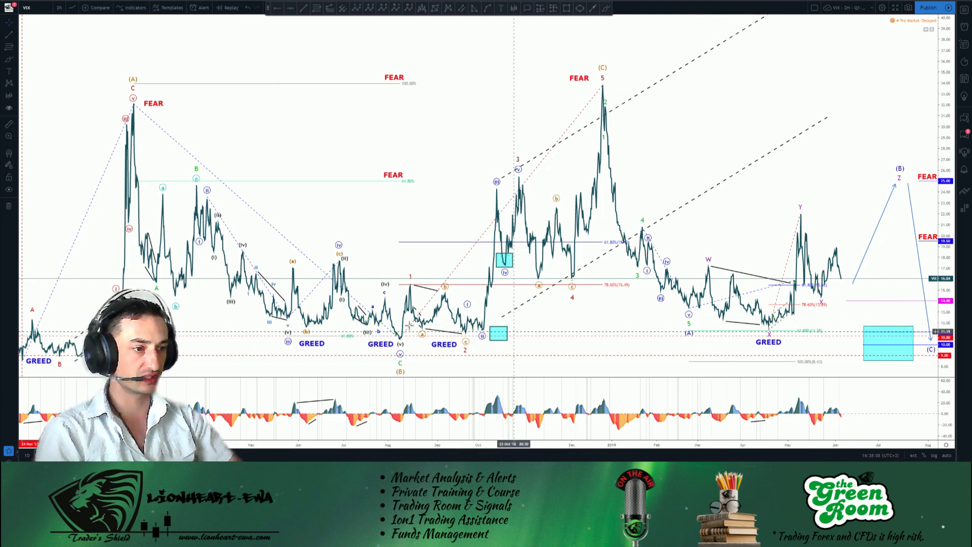
# Open the linked "Part 2 - Risk-off August - VIX 2H" idea near the (B) low, play it forward, and close it
pyautogui.moveTo(398, 338)
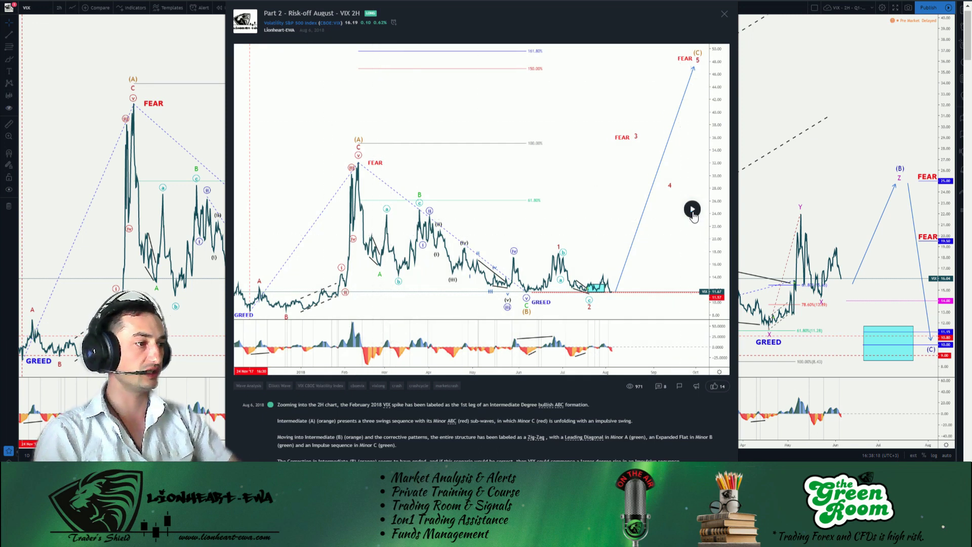
pyautogui.click(692, 209)
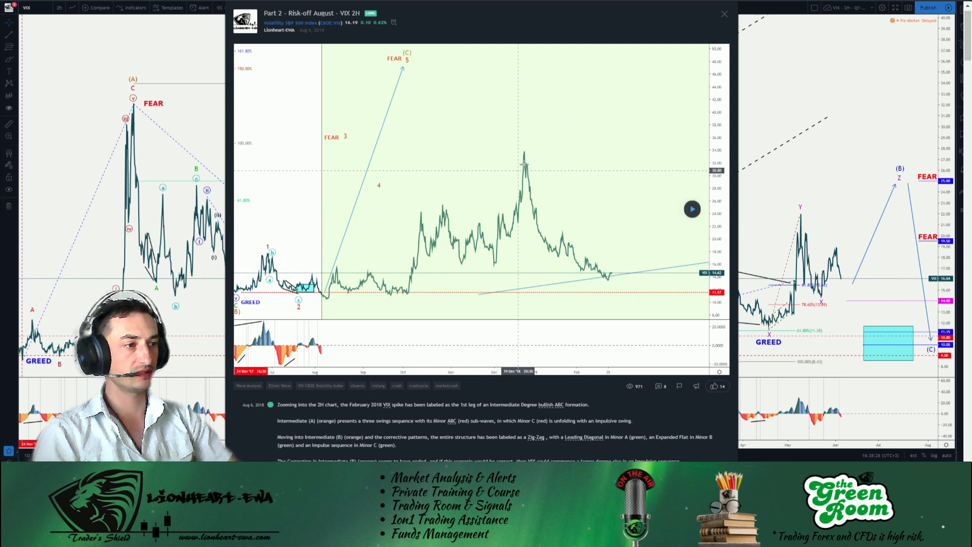
pyautogui.click(816, 202)
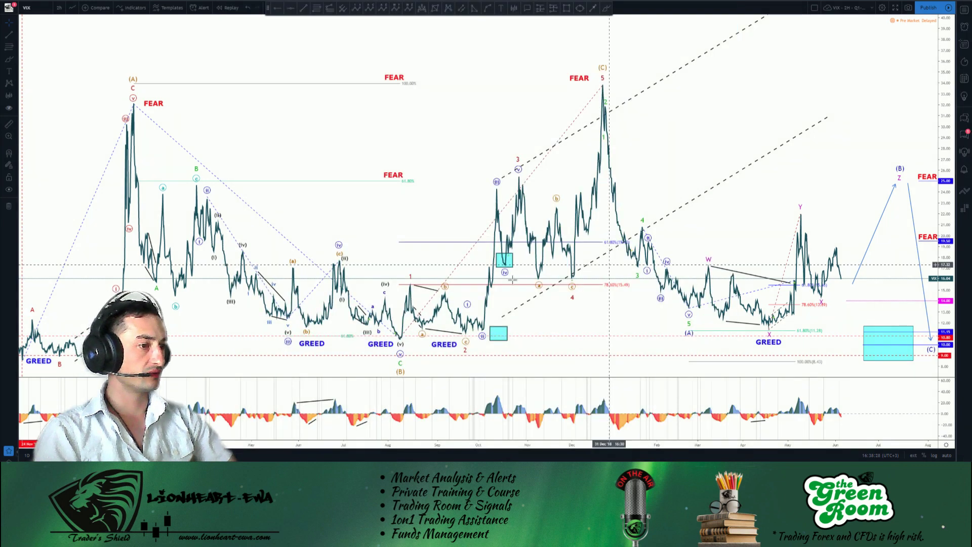
# Open the linked "15 - VIX - VIX Spike & October Trends" idea near the red 2 low, play it forward, and close it
pyautogui.click(472, 331)
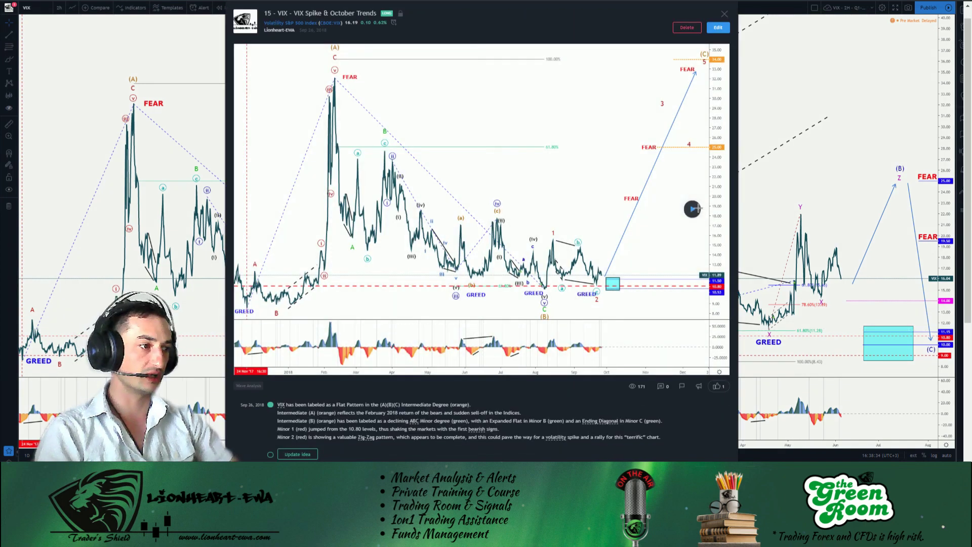
pyautogui.click(693, 210)
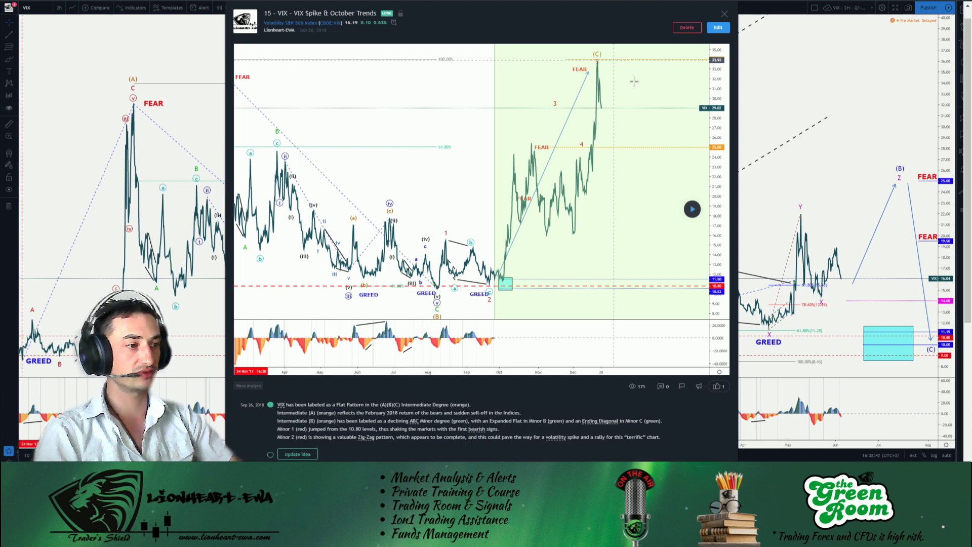
pyautogui.click(844, 160)
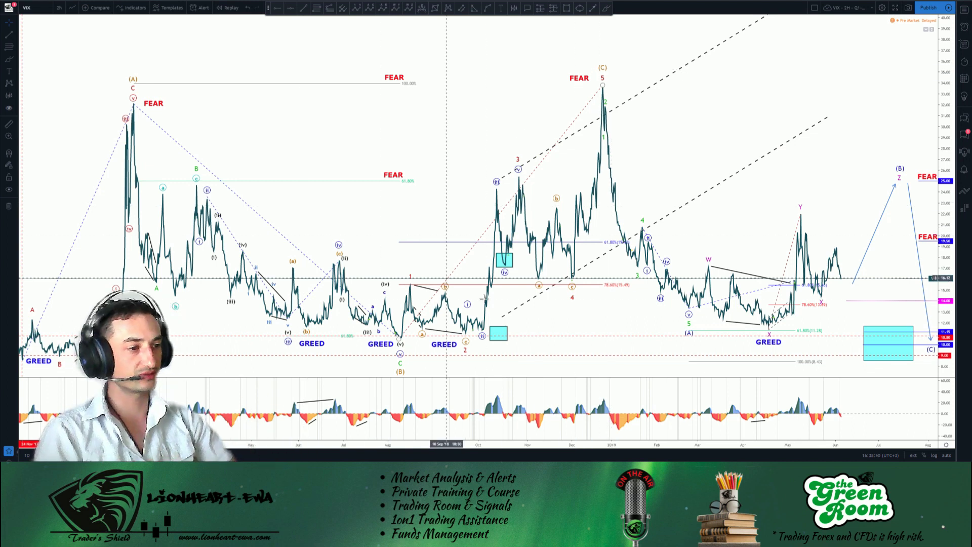
# Open the linked "9 - USD Sell-Off & The Shift - Big Trends" idea near the red 4 low, play it forward, and close it
pyautogui.moveTo(511, 260)
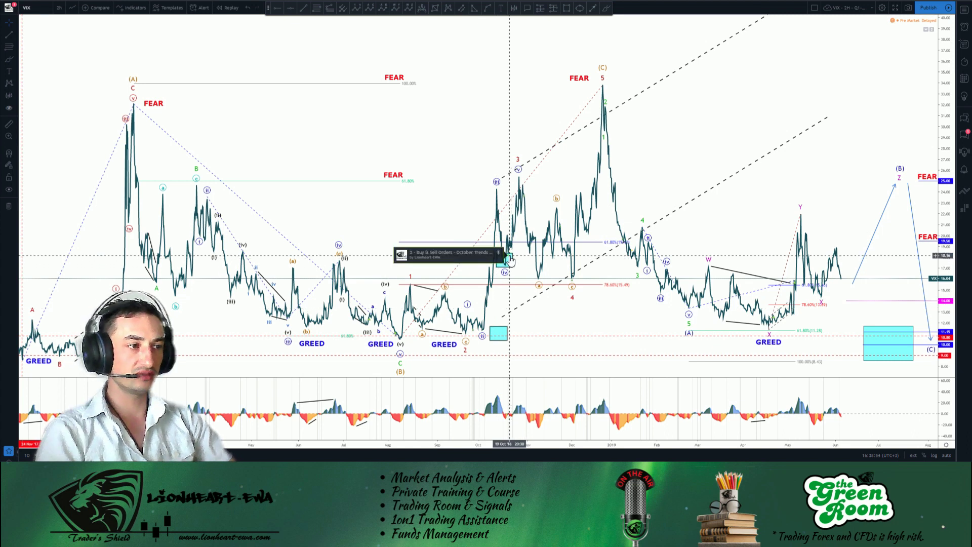
pyautogui.moveTo(526, 204)
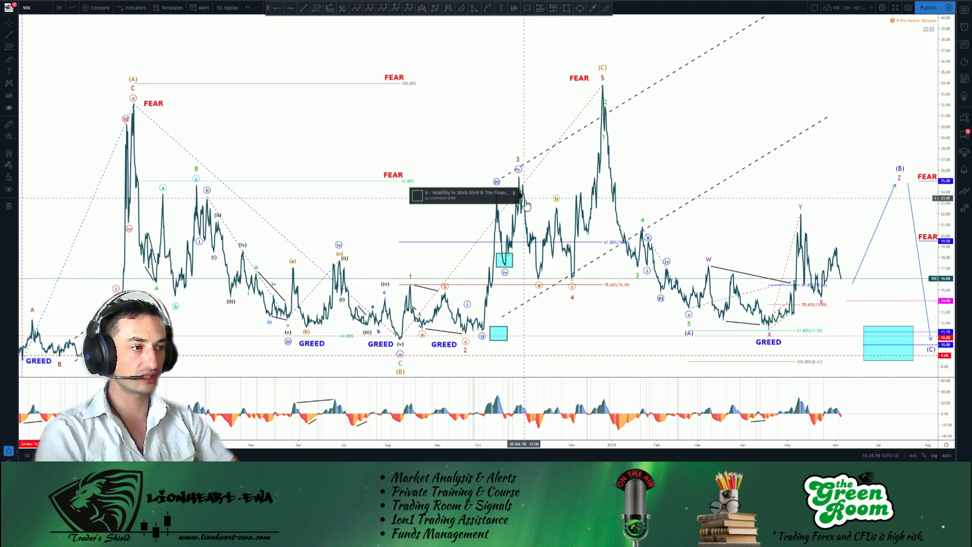
pyautogui.click(576, 285)
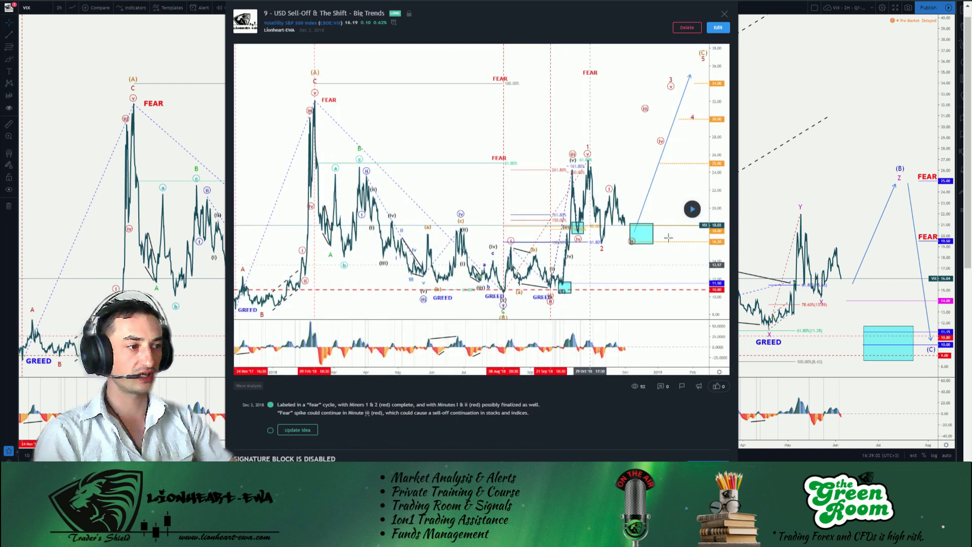
pyautogui.click(692, 209)
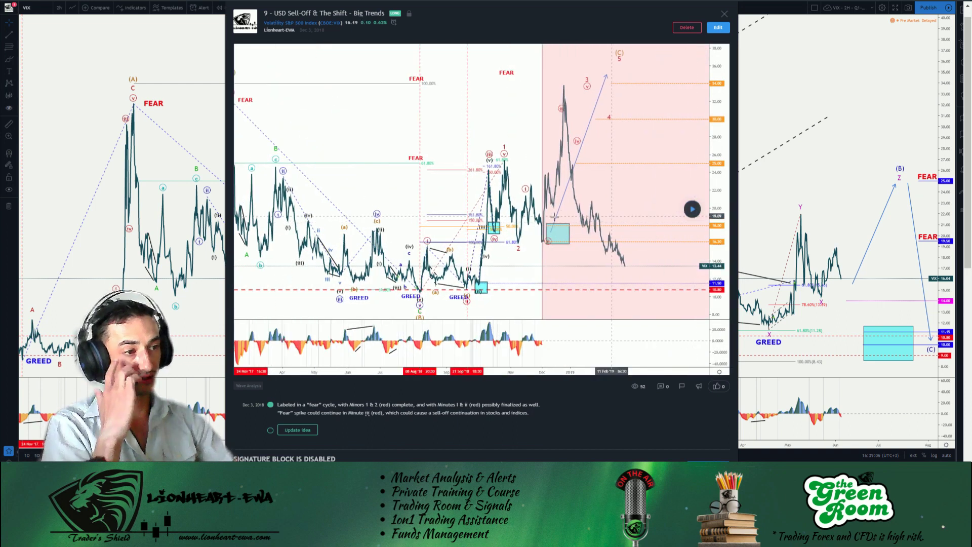
pyautogui.click(848, 104)
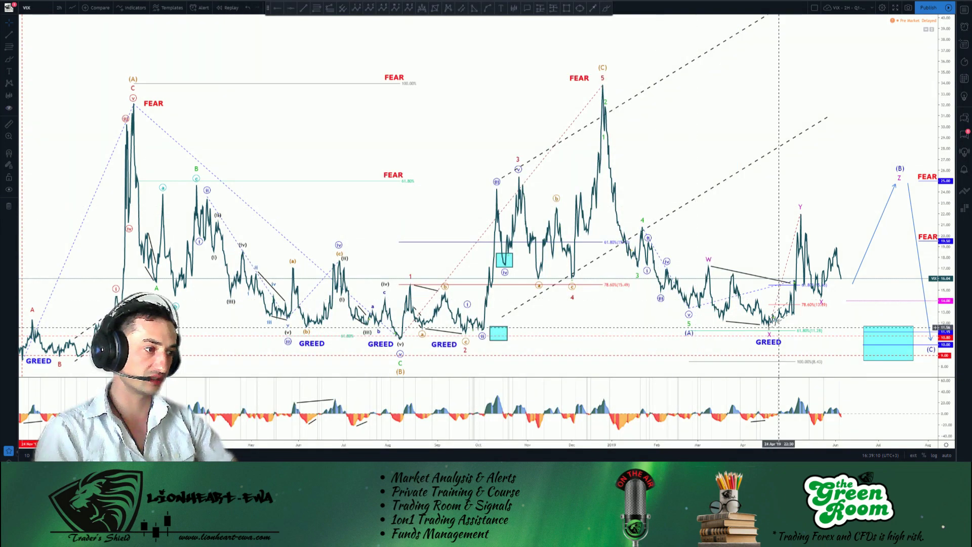
# Open the linked "VIX Spike - April 2019 Sell-off" idea near the X low, play it forward, and close it
pyautogui.click(774, 323)
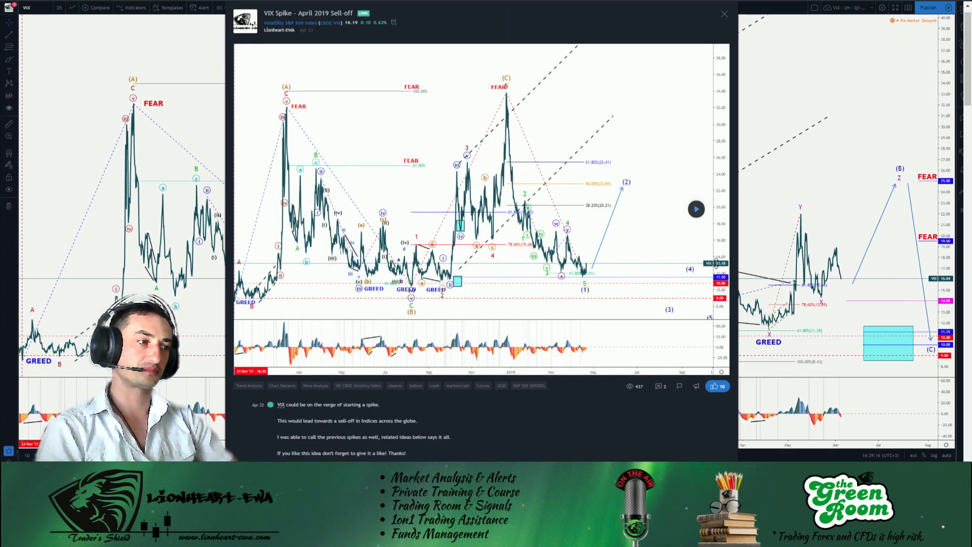
pyautogui.click(698, 214)
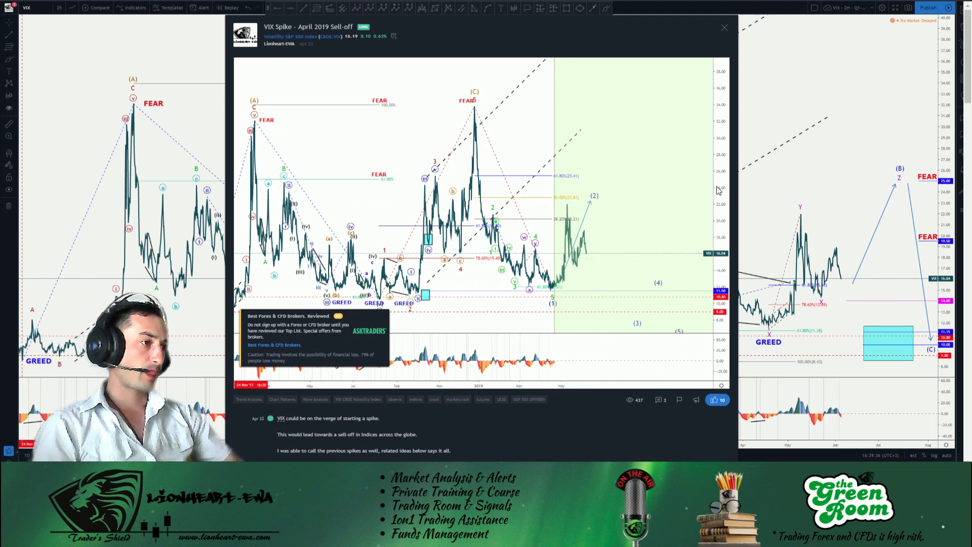
pyautogui.click(838, 200)
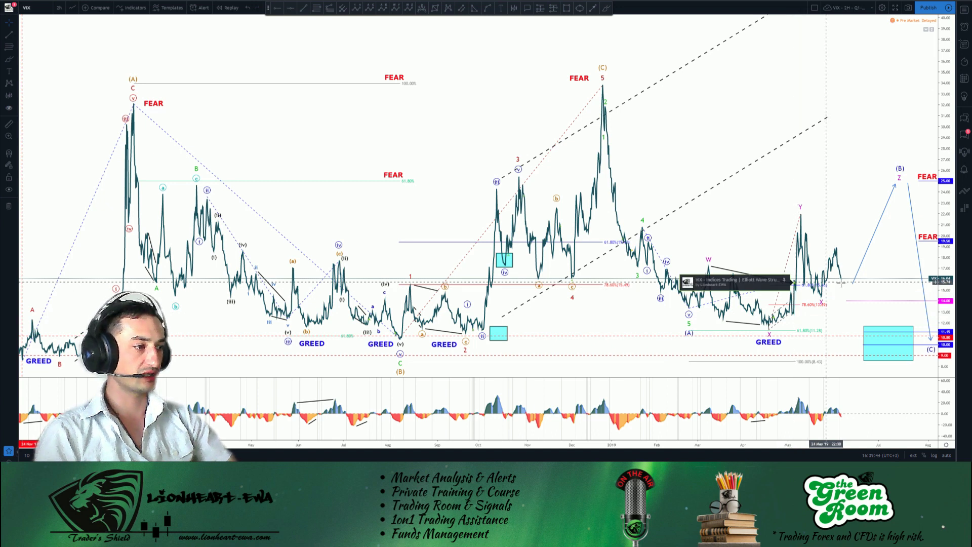
# Brush an arrow from the current VIX price up to the projected (B), and another down past the projected (C)
pyautogui.click(608, 11)
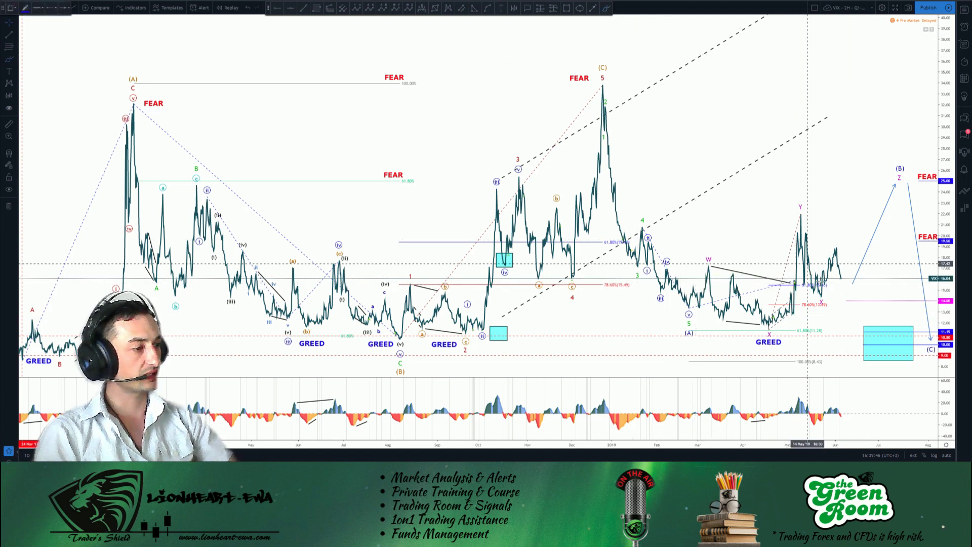
pyautogui.moveTo(848, 284); pyautogui.dragTo(892, 174)
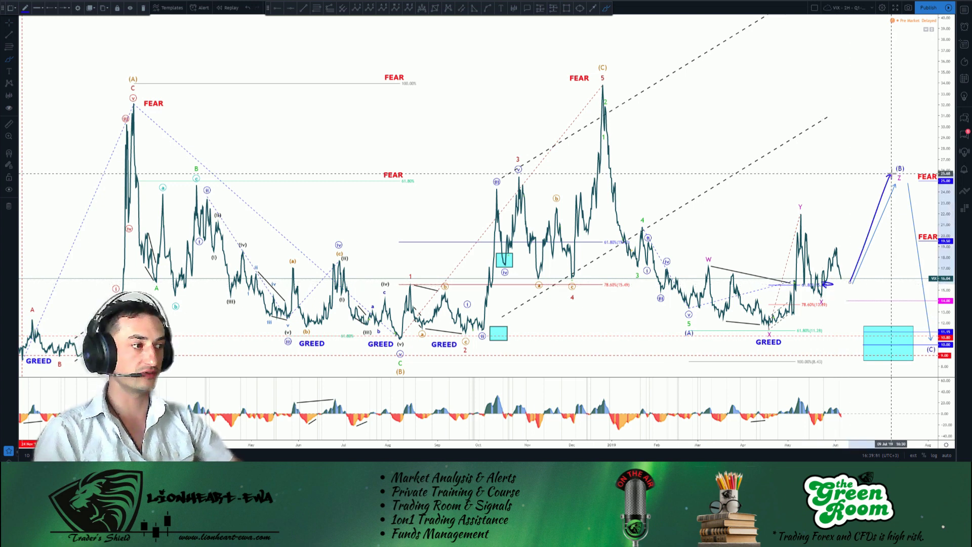
pyautogui.moveTo(894, 171)
pyautogui.mouseDown()
pyautogui.moveTo(909, 207)
pyautogui.moveTo(933, 371)
pyautogui.mouseUp()
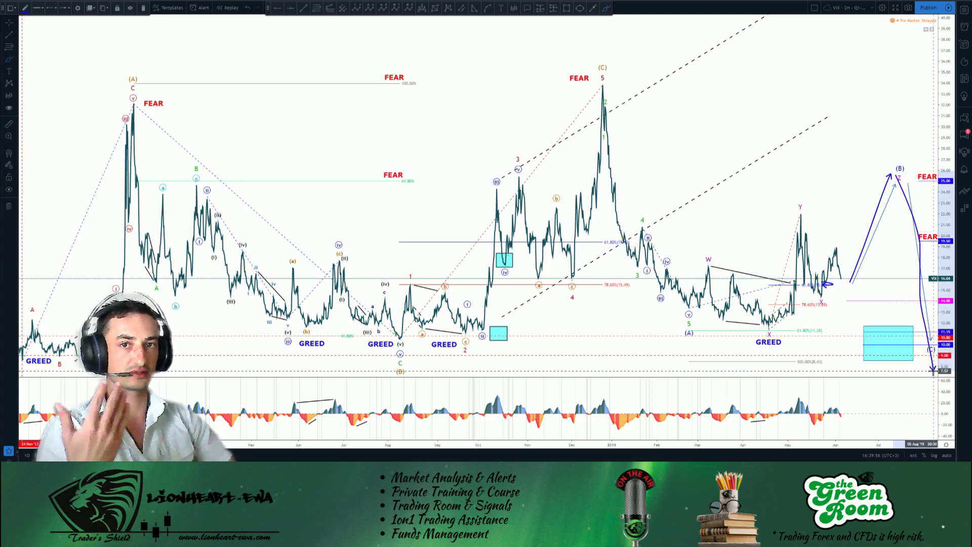
# Undo the brush arrows drawn toward the projected (B) and (C), and leave the brush tool
pyautogui.hotkey('ctrl', 'z')
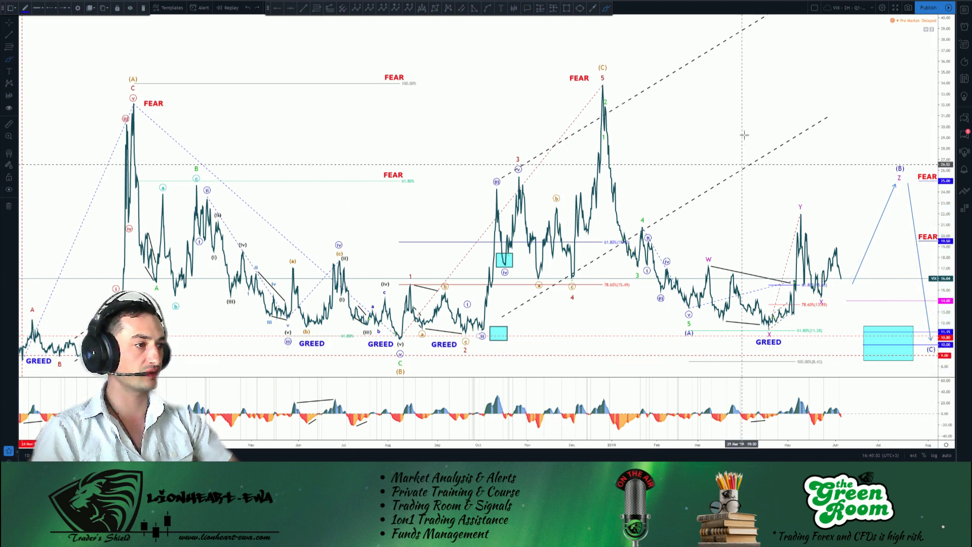
pyautogui.press('Escape')
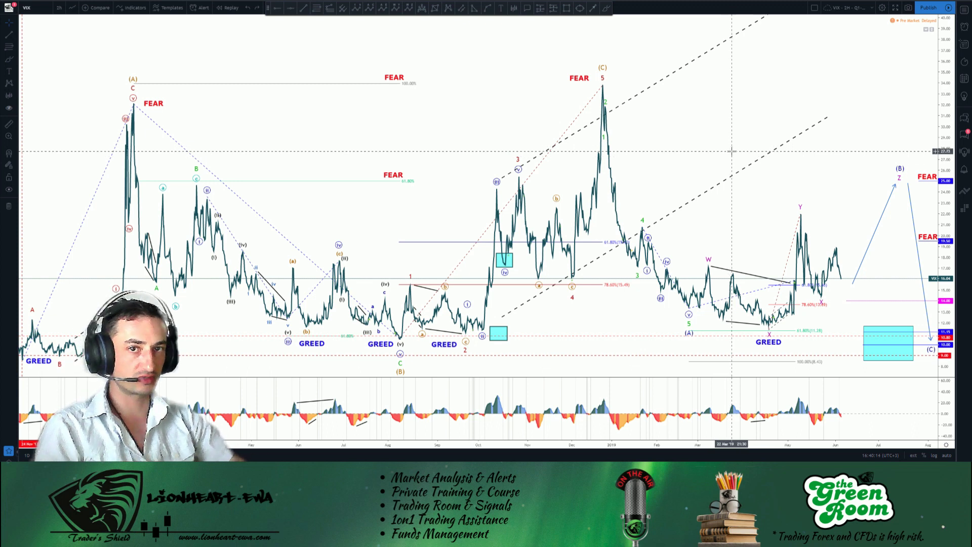
pyautogui.rightClick(735, 146)
pyautogui.click(713, 157)
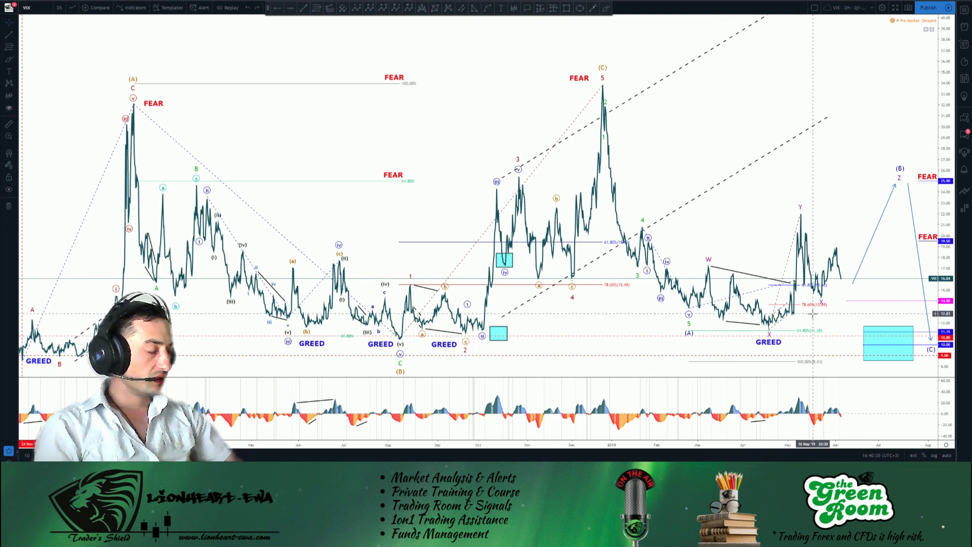
# Copy the VIX rise from the (B) low to the (C) high as a bars pattern, and place it starting at the (A) low
pyautogui.click(514, 12)
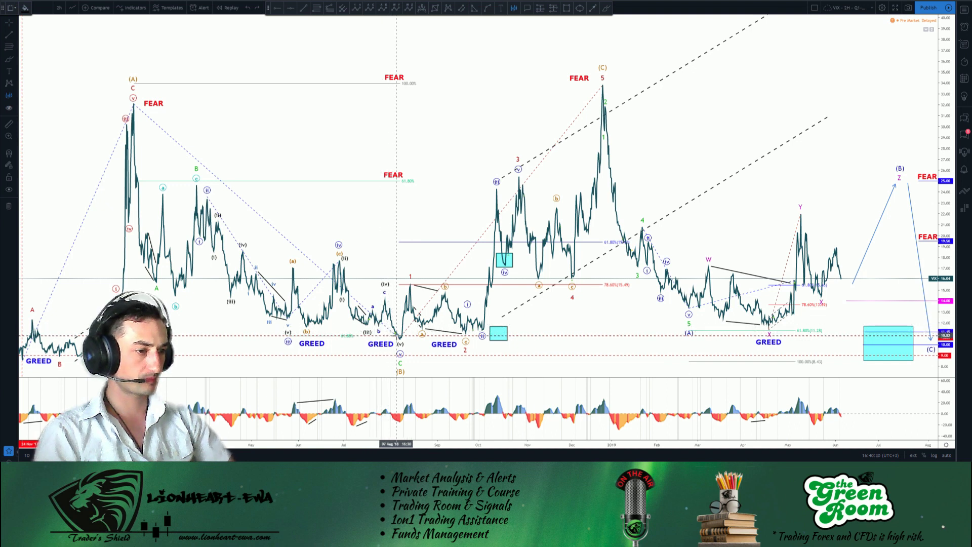
pyautogui.click(400, 316)
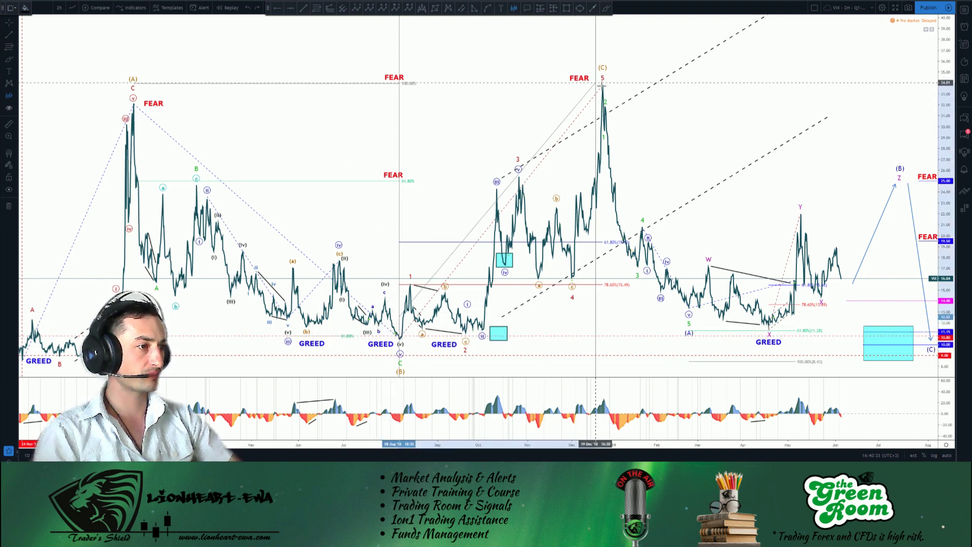
pyautogui.click(602, 98)
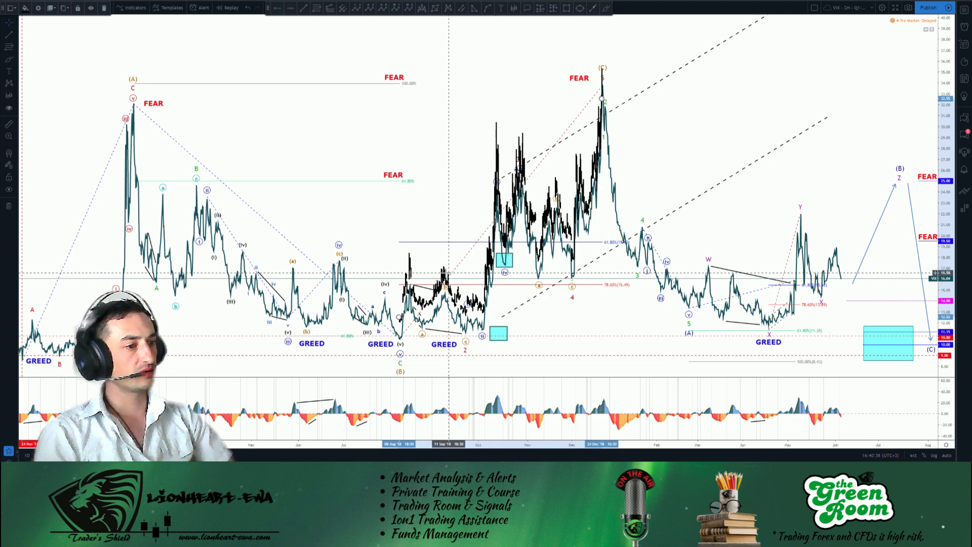
pyautogui.moveTo(446, 276)
pyautogui.mouseDown()
pyautogui.moveTo(541, 251)
pyautogui.moveTo(718, 241)
pyautogui.moveTo(698, 327)
pyautogui.moveTo(690, 311)
pyautogui.mouseUp()
pyautogui.moveTo(851, 136)
pyautogui.mouseDown()
pyautogui.moveTo(699, 123)
pyautogui.moveTo(653, 109)
pyautogui.mouseUp()
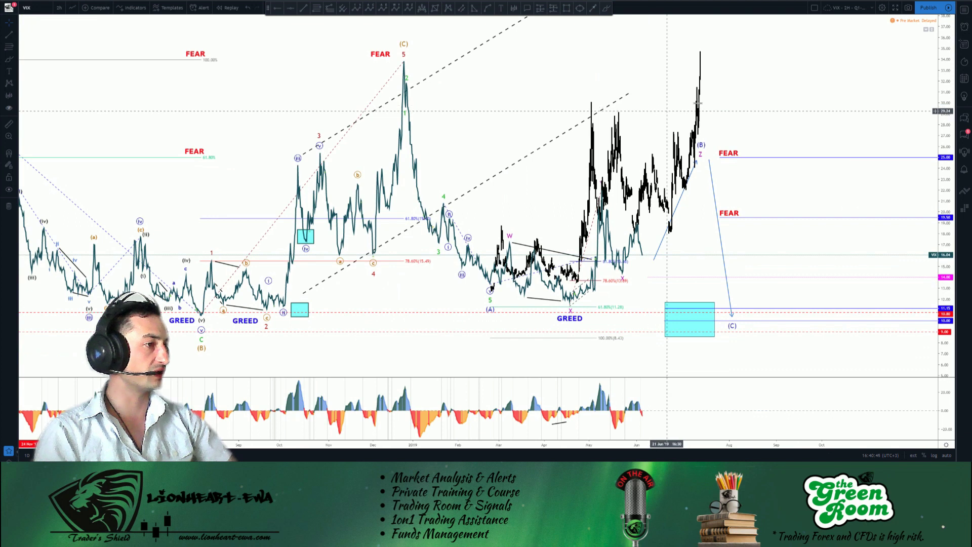
# Adjust the bars pattern's end point and reposition the copy above the recent VIX price swings for comparison
pyautogui.click(701, 81)
pyautogui.moveTo(710, 105)
pyautogui.mouseDown()
pyautogui.moveTo(738, 183)
pyautogui.moveTo(511, 225)
pyautogui.mouseUp()
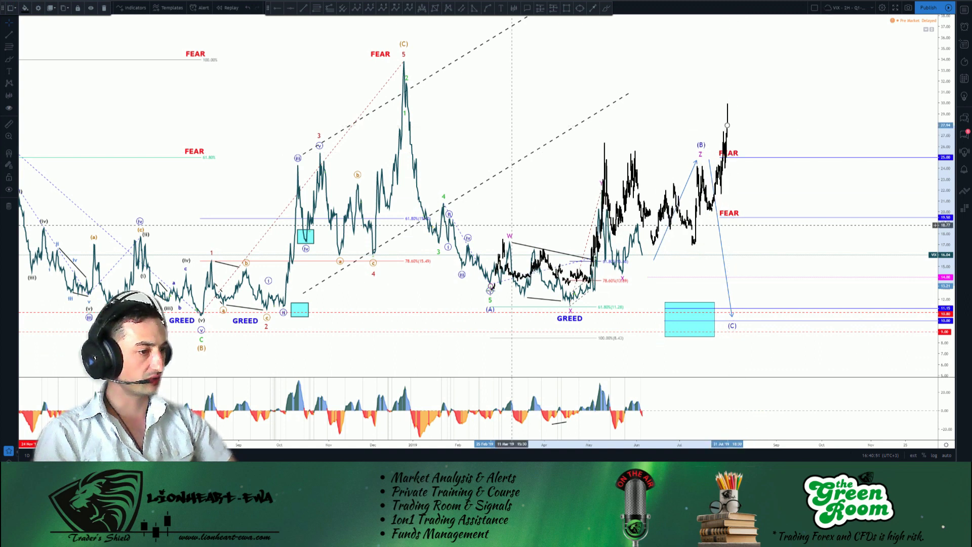
pyautogui.moveTo(490, 299)
pyautogui.mouseDown()
pyautogui.moveTo(500, 299)
pyautogui.moveTo(490, 298)
pyautogui.mouseUp()
pyautogui.moveTo(727, 125)
pyautogui.mouseDown()
pyautogui.moveTo(724, 135)
pyautogui.moveTo(732, 105)
pyautogui.mouseUp()
pyautogui.moveTo(637, 170)
pyautogui.mouseDown()
pyautogui.moveTo(632, 189)
pyautogui.moveTo(628, 87)
pyautogui.mouseUp()
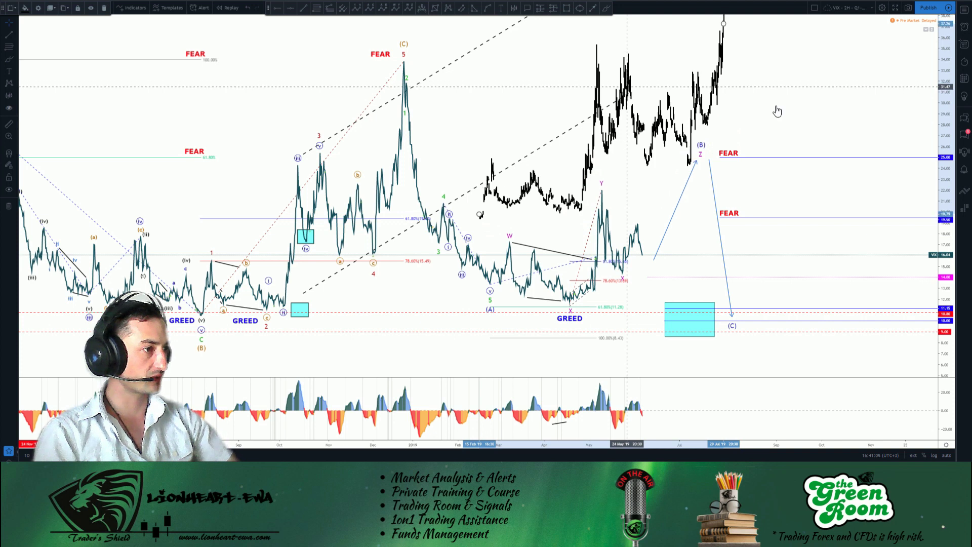
# Brush a curved arrow linking the low at the upper cyan box with the copied pattern's middle section, and remove it
pyautogui.click(606, 10)
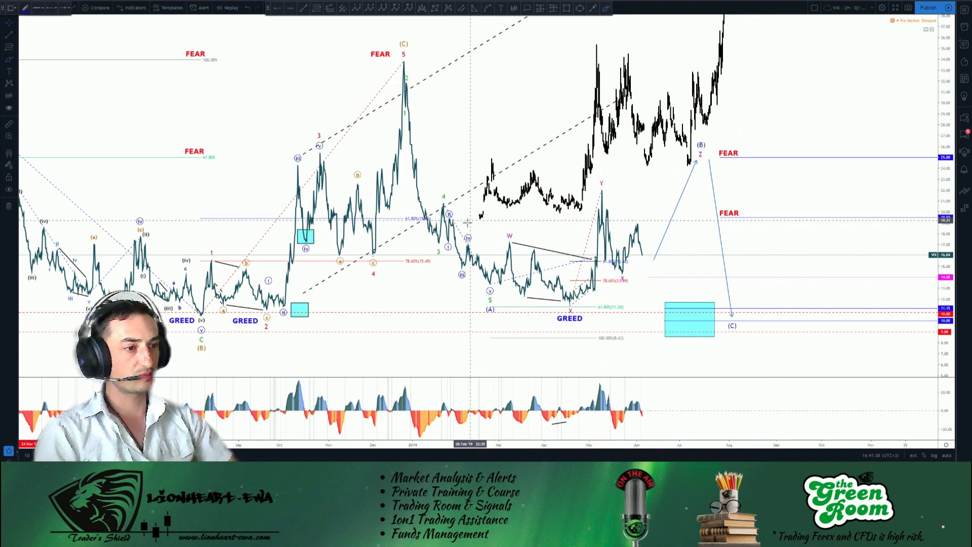
pyautogui.click(651, 101)
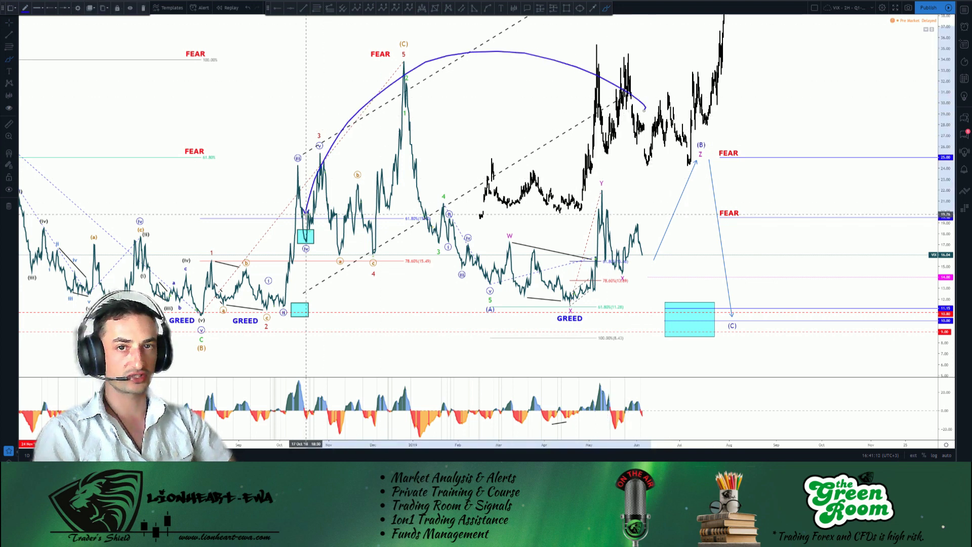
pyautogui.press('Escape')
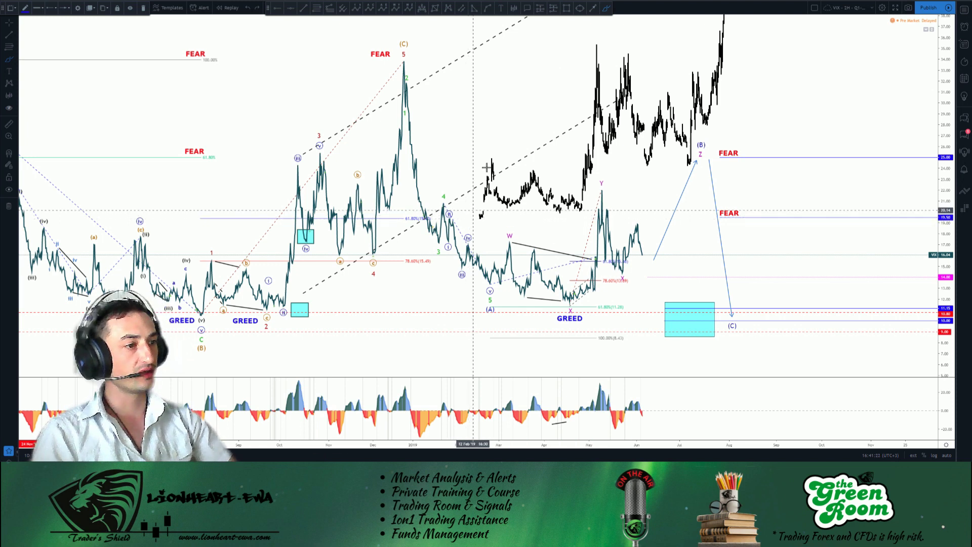
# Brush the first rise and zigzag decline on the copied pattern, and the matching W-to-X swings on the price below
pyautogui.click(474, 209)
pyautogui.click(489, 160)
pyautogui.click(560, 210)
pyautogui.click(489, 290)
pyautogui.click(510, 243)
pyautogui.click(524, 282)
pyautogui.click(535, 252)
pyautogui.doubleClick(561, 306)
# Brush the steep rally on the copied pattern and the matching rise from the X low to the Y high on the price
pyautogui.click(561, 212)
pyautogui.click(567, 195)
pyautogui.click(582, 211)
pyautogui.doubleClick(585, 48)
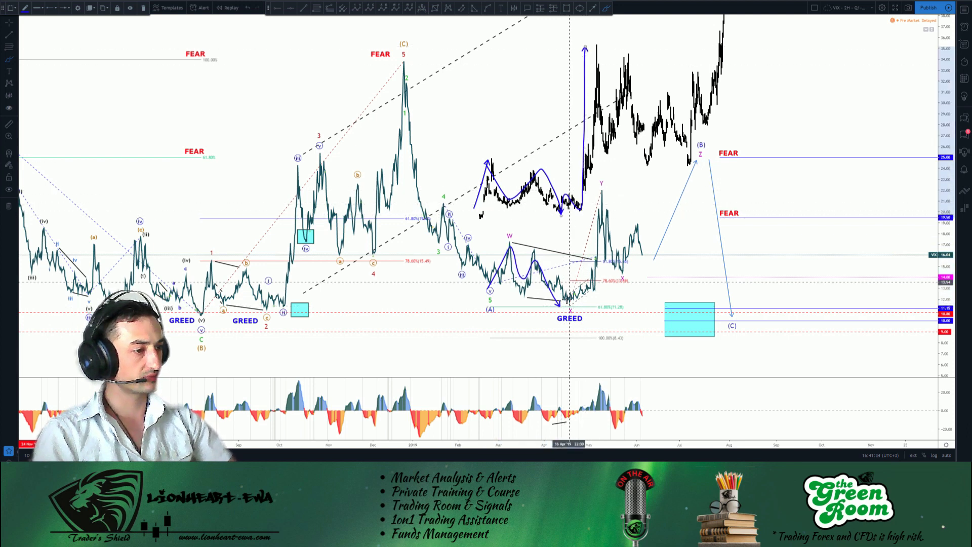
pyautogui.click(568, 302)
pyautogui.click(587, 268)
pyautogui.click(591, 285)
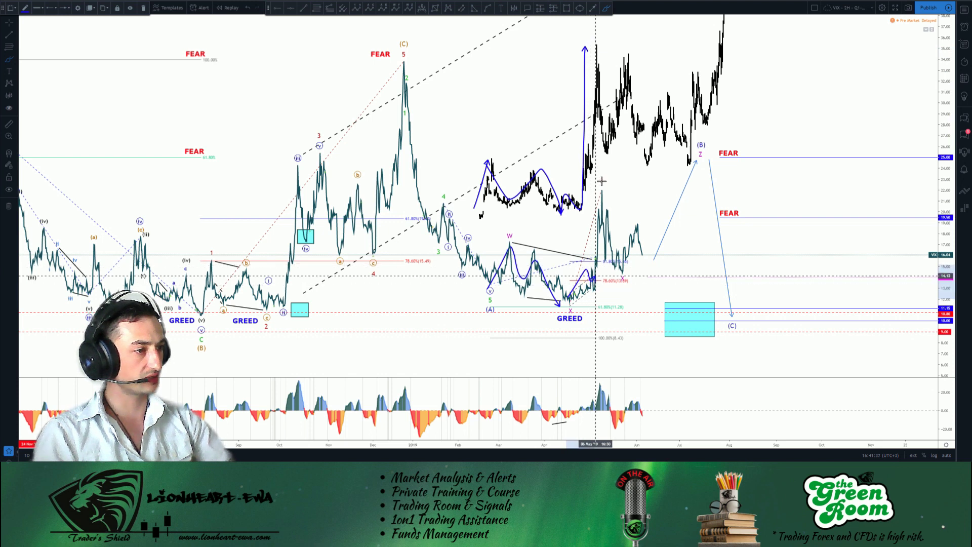
pyautogui.click(602, 181)
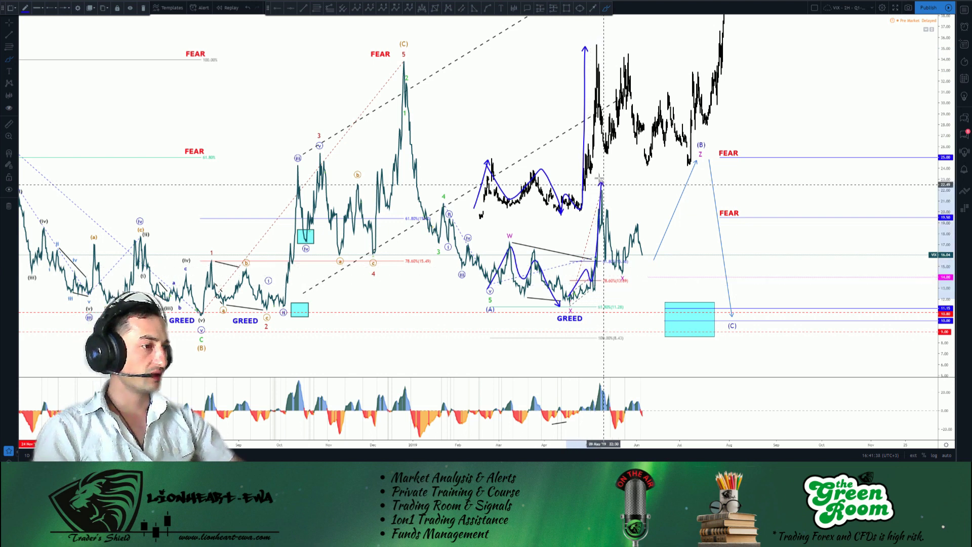
# Brush the zigzag decline after the copied pattern's peak and the matching pullback swings after the Y high
pyautogui.click(593, 66)
pyautogui.click(610, 139)
pyautogui.click(637, 82)
pyautogui.click(650, 154)
pyautogui.click(669, 104)
pyautogui.doubleClick(691, 156)
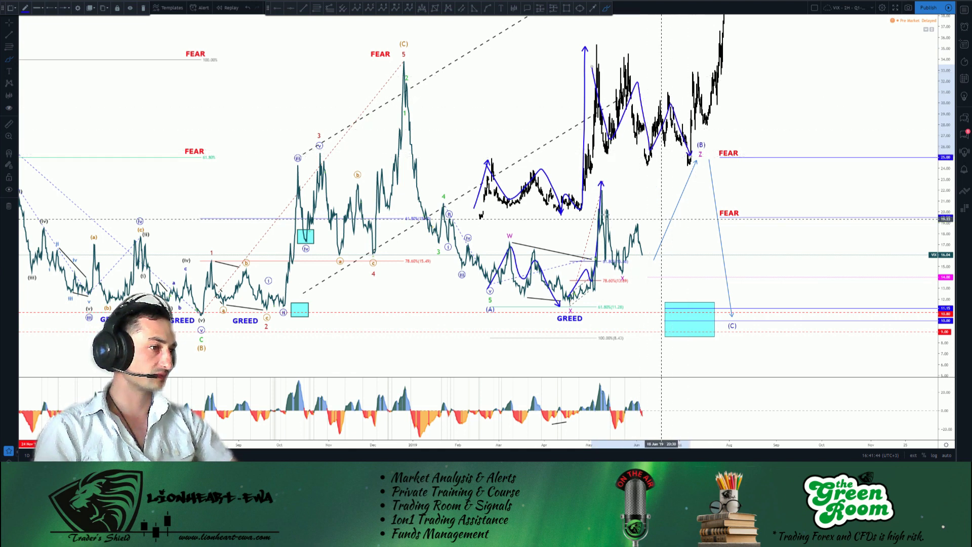
pyautogui.click(603, 249)
pyautogui.click(609, 217)
pyautogui.click(627, 263)
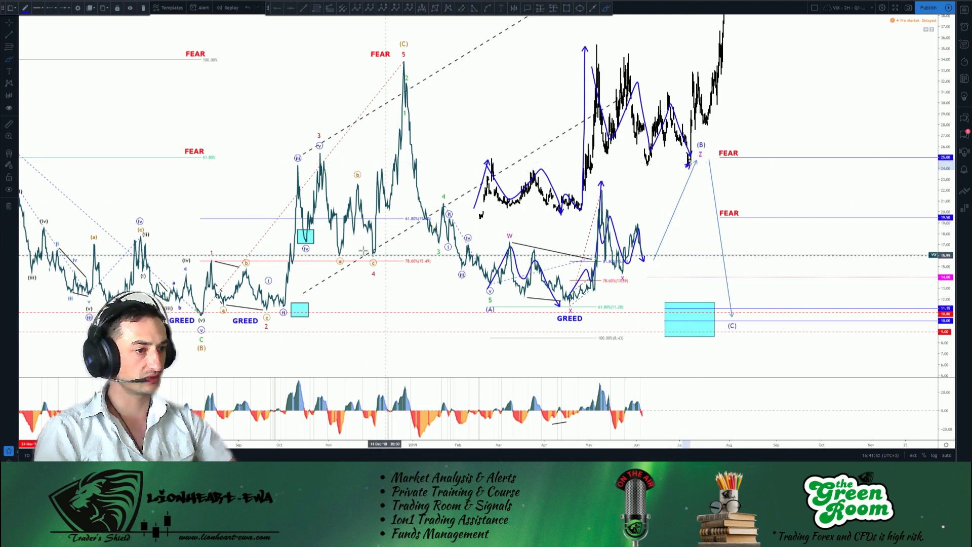
# Brush a hooked arrow at the red 4 low and add a Fibonacci retracement from the (B) low to the red 3 high's level
pyautogui.moveTo(387, 253); pyautogui.dragTo(376, 262)
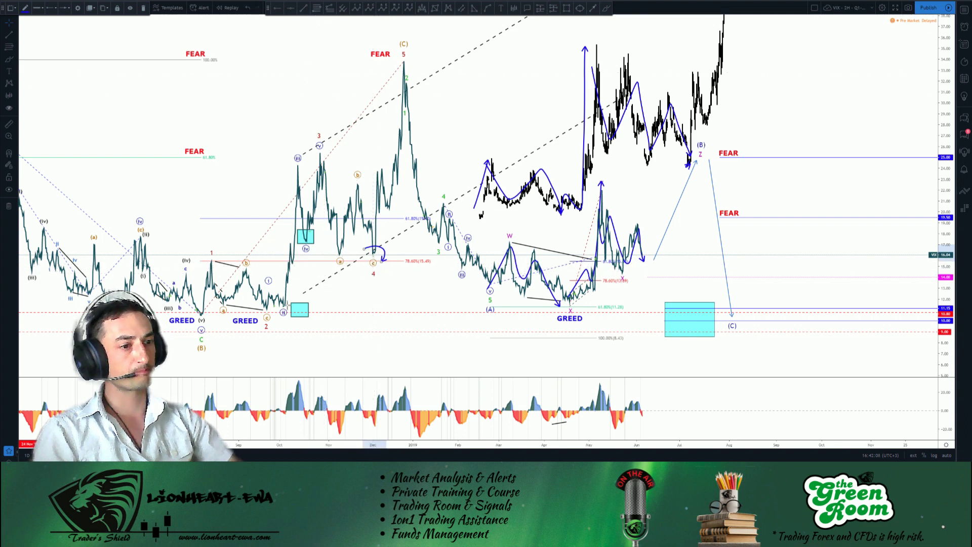
pyautogui.press('Escape')
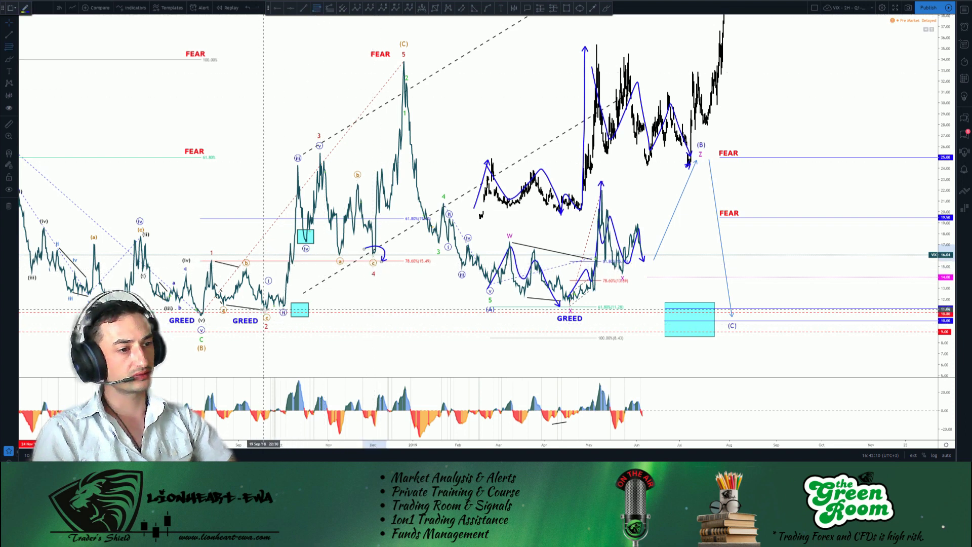
pyautogui.click(208, 315)
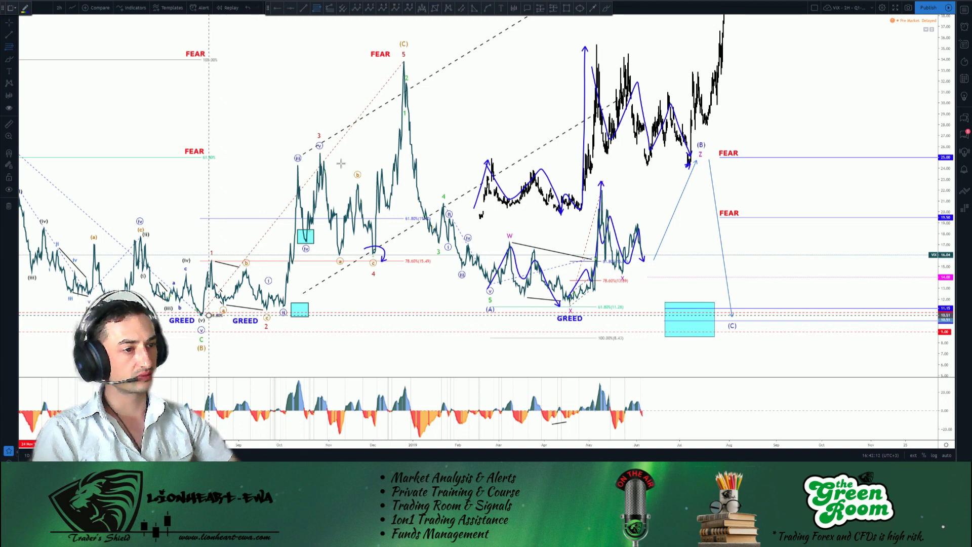
pyautogui.click(353, 153)
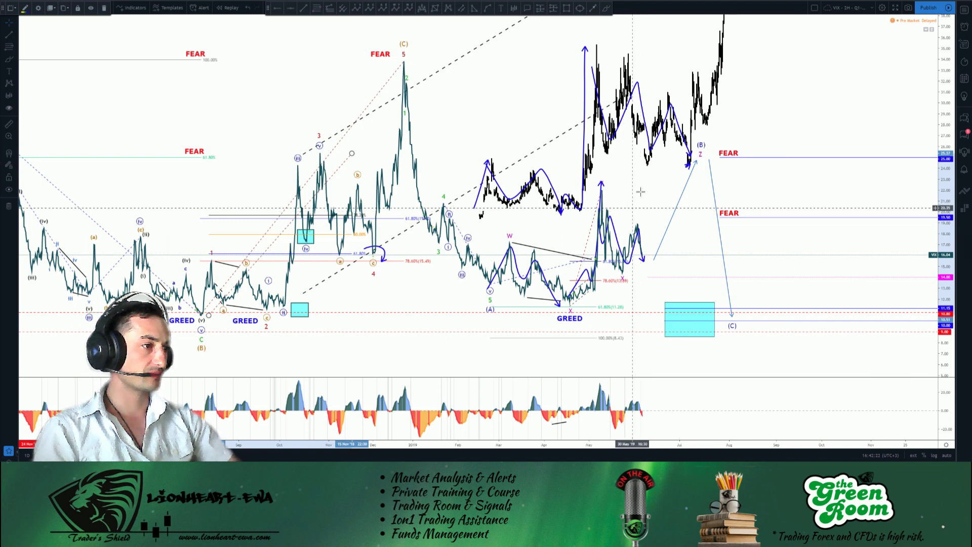
pyautogui.rightClick(633, 209)
# Brush an arrow along the copied pattern's final rally and another from the current price up to the projected (B)
pyautogui.click(613, 24)
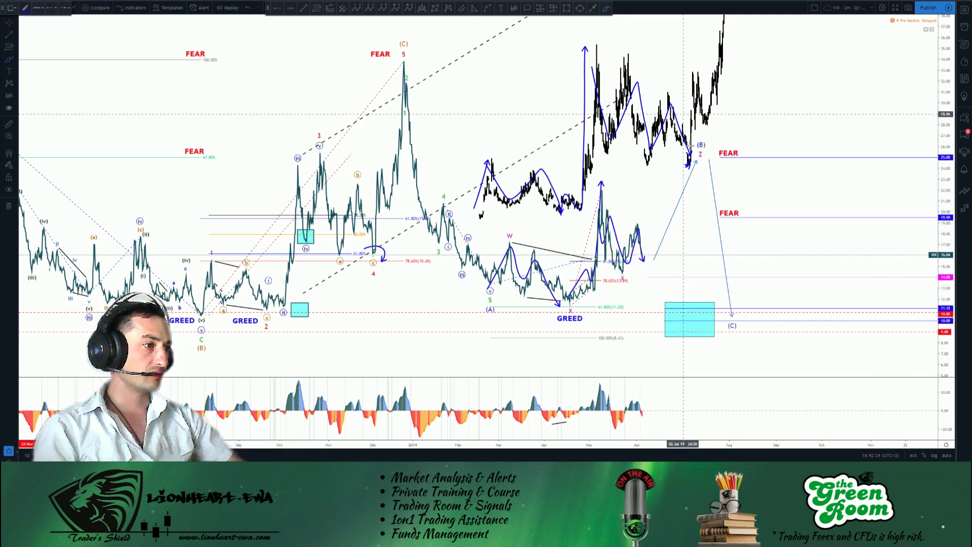
pyautogui.doubleClick(742, 16)
pyautogui.click(652, 255)
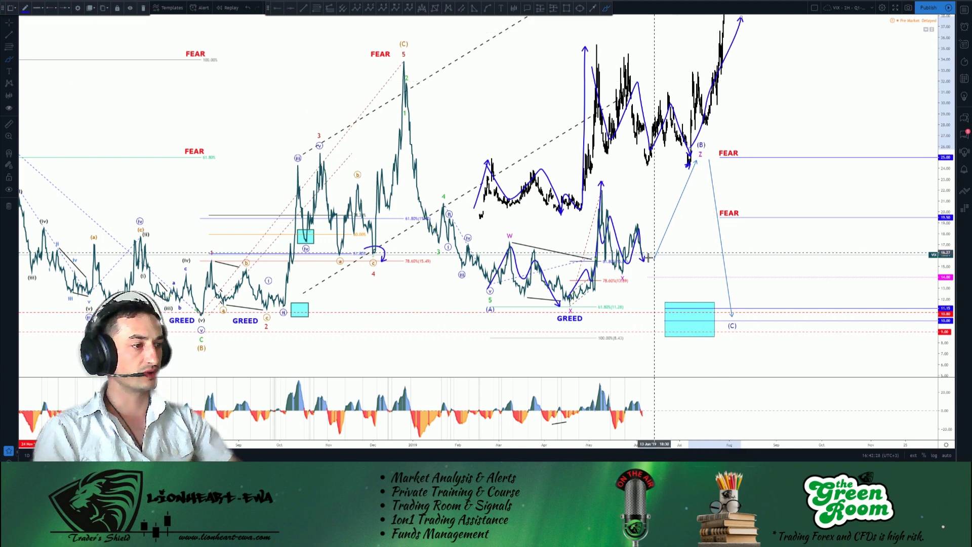
pyautogui.doubleClick(696, 162)
# Brush arrows along the (C)-to-(A) decline and a comparable projected decline from the copied pattern's final high
pyautogui.click(406, 48)
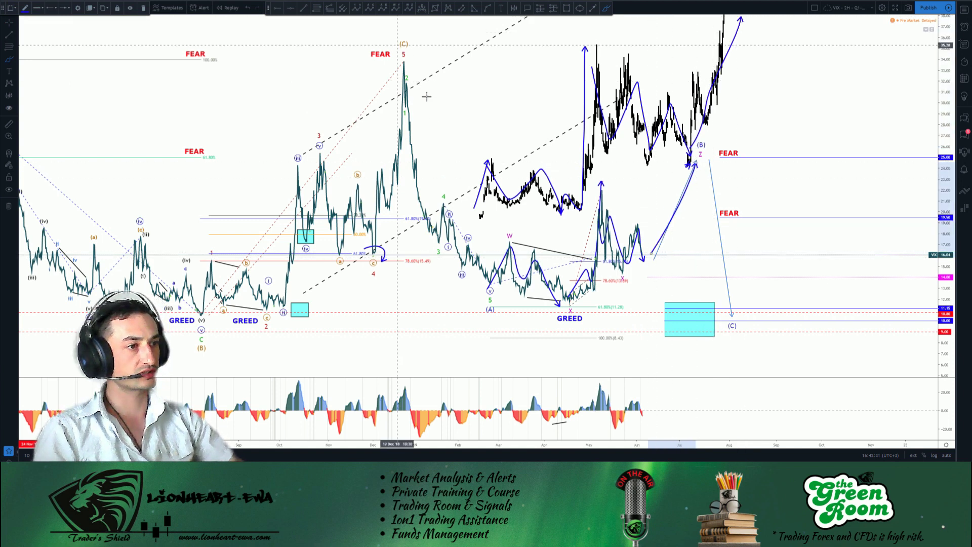
pyautogui.click(490, 290)
pyautogui.doubleClick(405, 46)
pyautogui.click(737, 39)
pyautogui.doubleClick(749, 78)
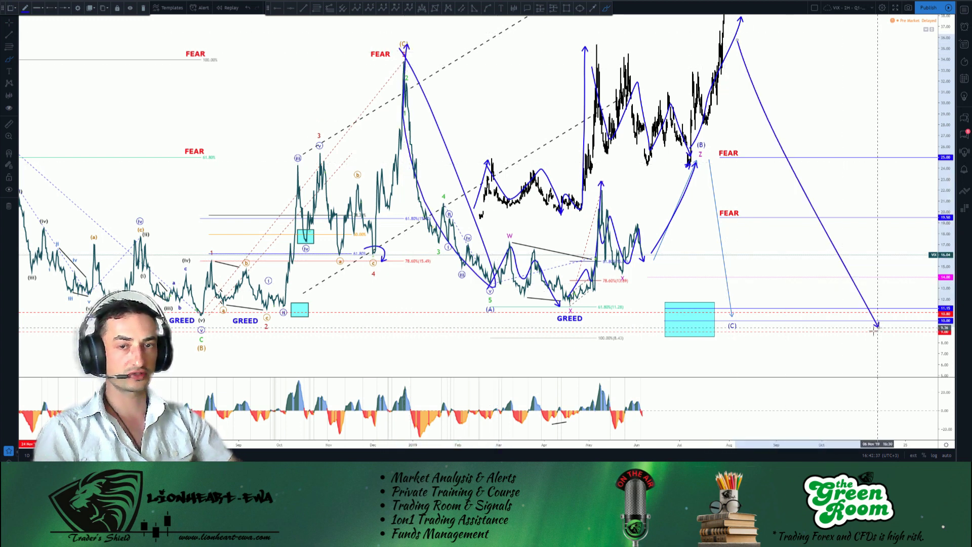
# Clear the temporary brush strokes, Fibonacci retracement and bars pattern, and reset the chart view to include the projected (B) and (C)
pyautogui.press('Escape')
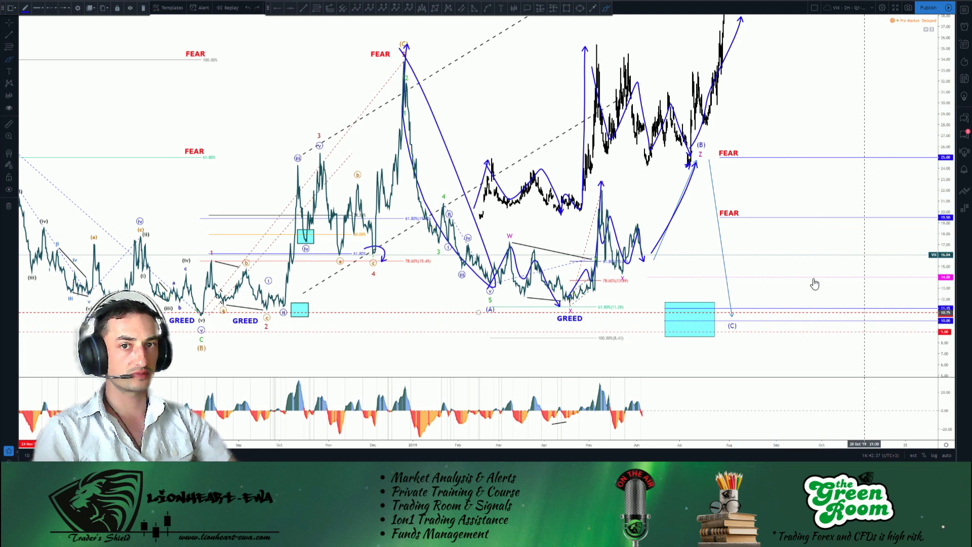
pyautogui.hotkey('alt', 'r')
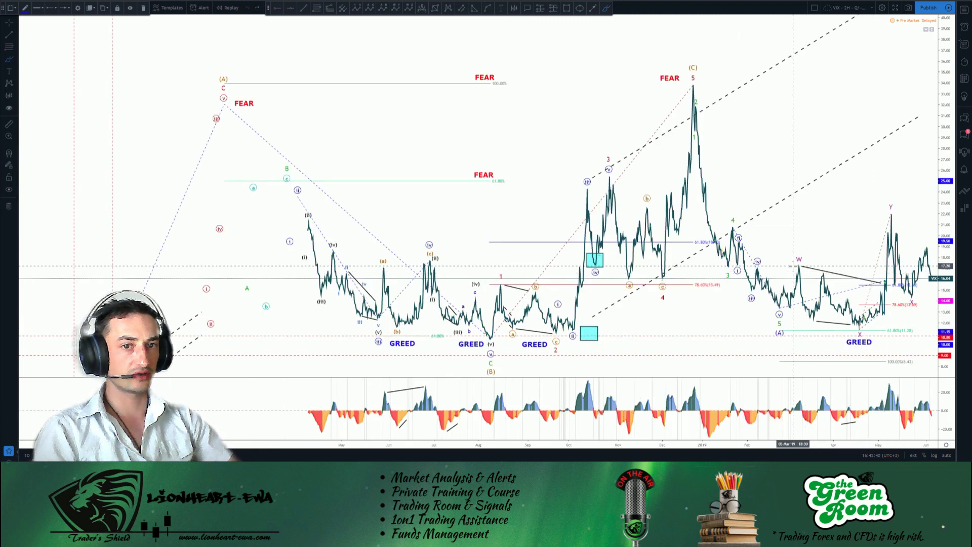
pyautogui.click(905, 157)
pyautogui.moveTo(877, 68); pyautogui.dragTo(783, 61)
# Brush a loop around the latest X low, plus arrows from the (B) low to red 3 and from the GREED X low to Y
pyautogui.click(607, 9)
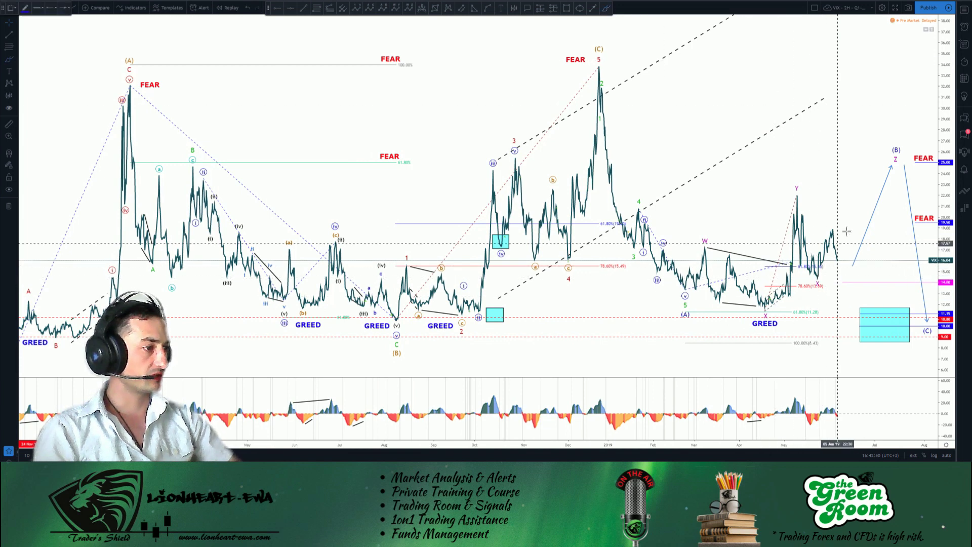
pyautogui.press('Escape')
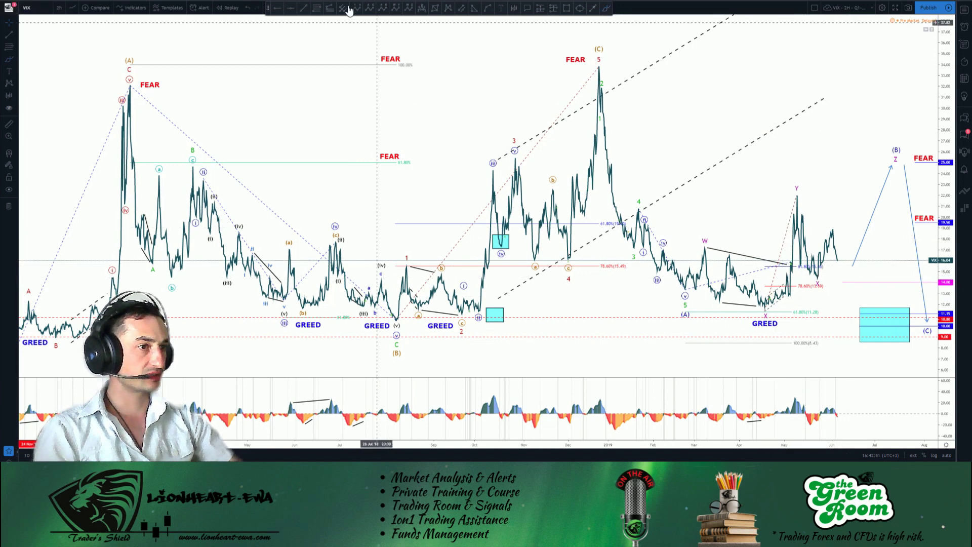
pyautogui.click(318, 9)
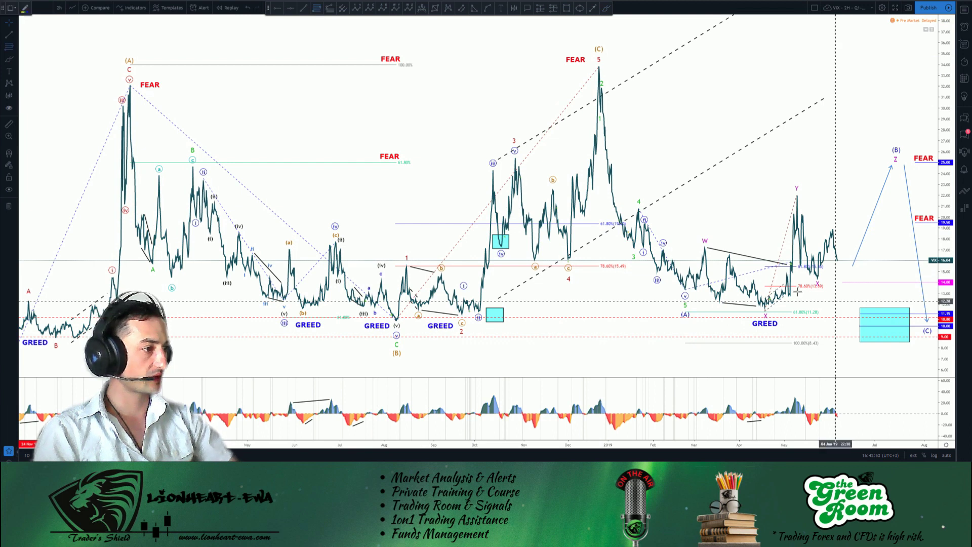
pyautogui.click(606, 7)
pyautogui.moveTo(810, 261)
pyautogui.mouseDown()
pyautogui.moveTo(833, 261)
pyautogui.moveTo(807, 273)
pyautogui.mouseUp()
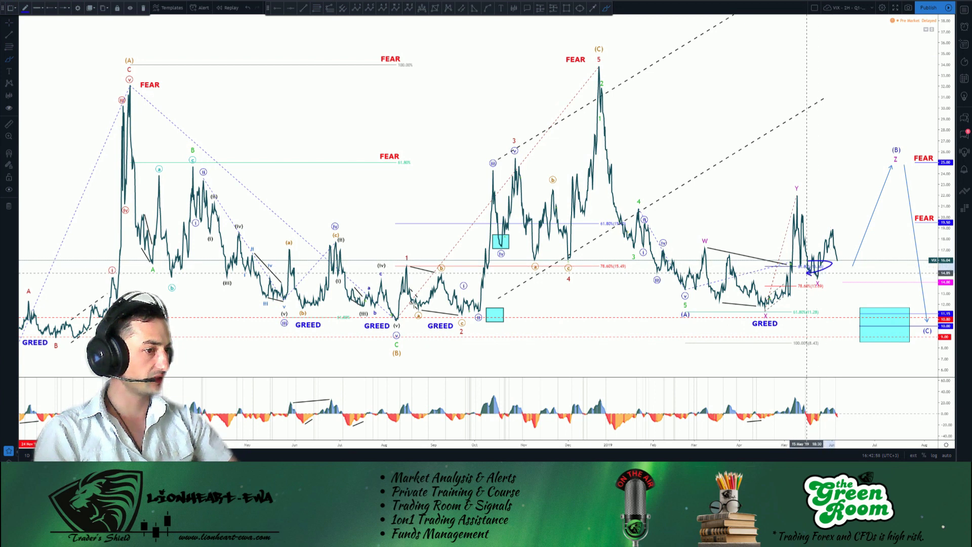
pyautogui.moveTo(395, 322); pyautogui.dragTo(511, 164)
pyautogui.moveTo(765, 307); pyautogui.dragTo(802, 191)
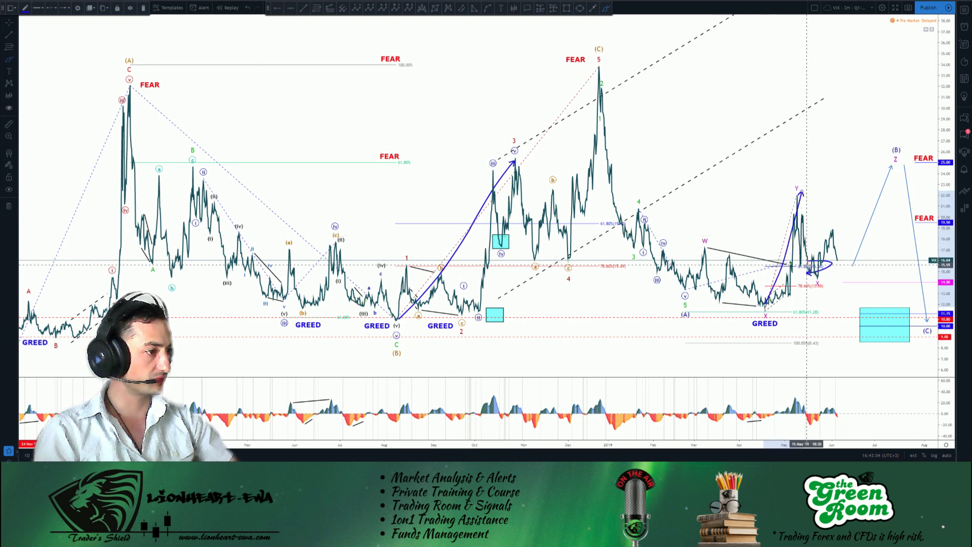
# Brush a hook beside the 78.60% level and rise arrows to (C) and the projected (B), and undo these strokes
pyautogui.moveTo(599, 258)
pyautogui.mouseDown()
pyautogui.moveTo(642, 268)
pyautogui.moveTo(615, 278)
pyautogui.mouseUp()
pyautogui.moveTo(397, 320); pyautogui.dragTo(593, 62)
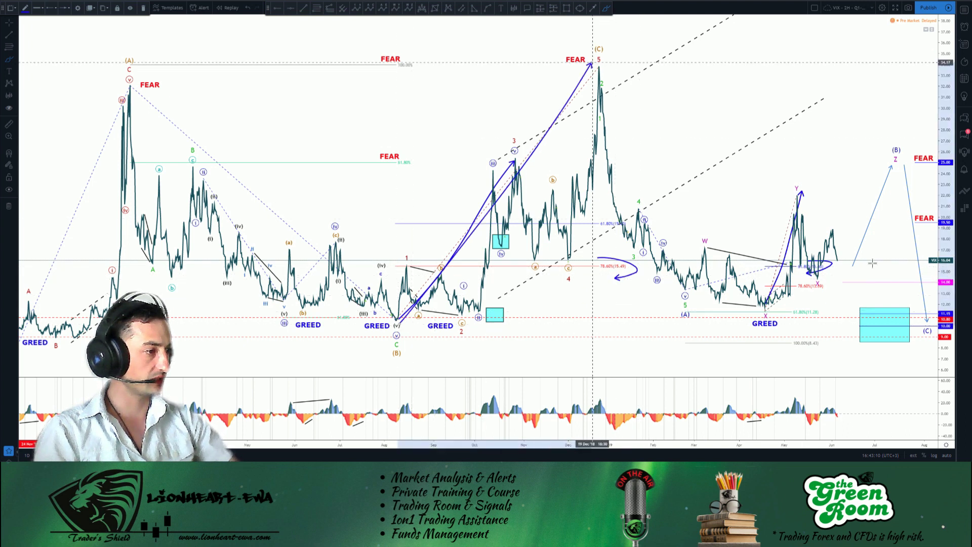
pyautogui.moveTo(785, 312); pyautogui.dragTo(884, 168)
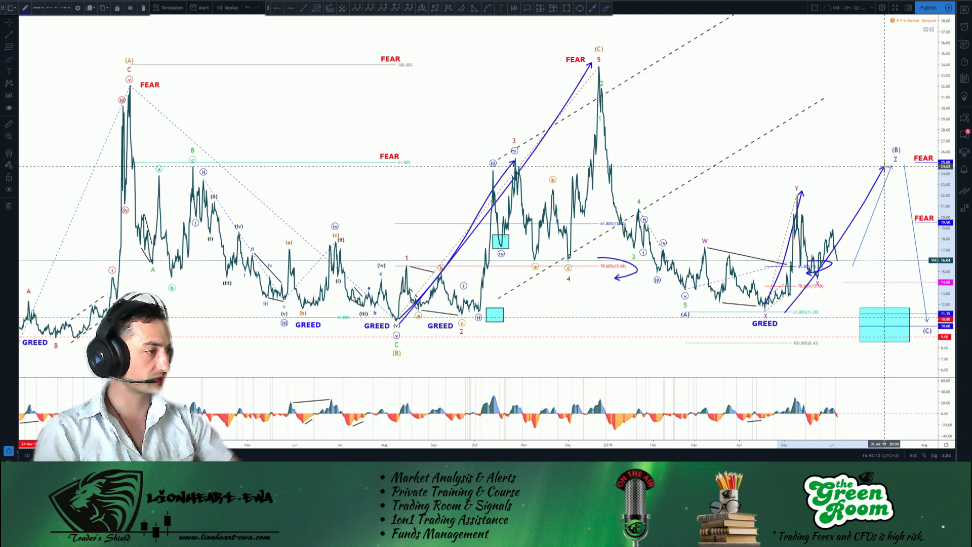
pyautogui.hotkey('ctrl', 'z')
pyautogui.hotkey('ctrl', 'z')
pyautogui.hotkey('ctrl', 'z')
pyautogui.hotkey('ctrl', 'z')
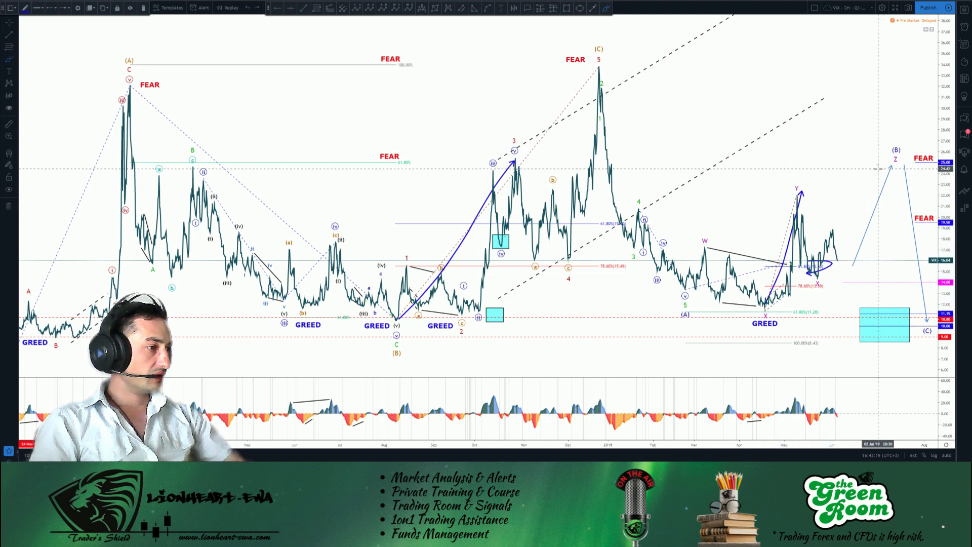
# Undo the remaining brush loop around the latest X low and the arrows along the two earlier rises
pyautogui.hotkey('ctrl', 'z')
pyautogui.hotkey('ctrl', 'z')
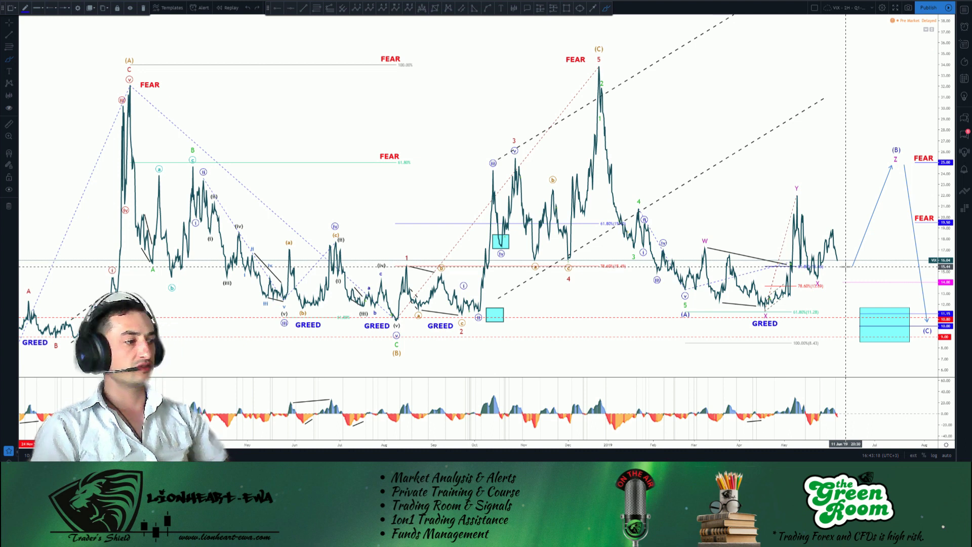
# Brush arrows along the projected (B) rise and (C) decline, plus a looping stroke from the (C) high around the decline, and undo these strokes
pyautogui.moveTo(847, 262)
pyautogui.mouseDown()
pyautogui.moveTo(882, 164)
pyautogui.moveTo(894, 161)
pyautogui.moveTo(909, 198)
pyautogui.moveTo(922, 353)
pyautogui.mouseUp()
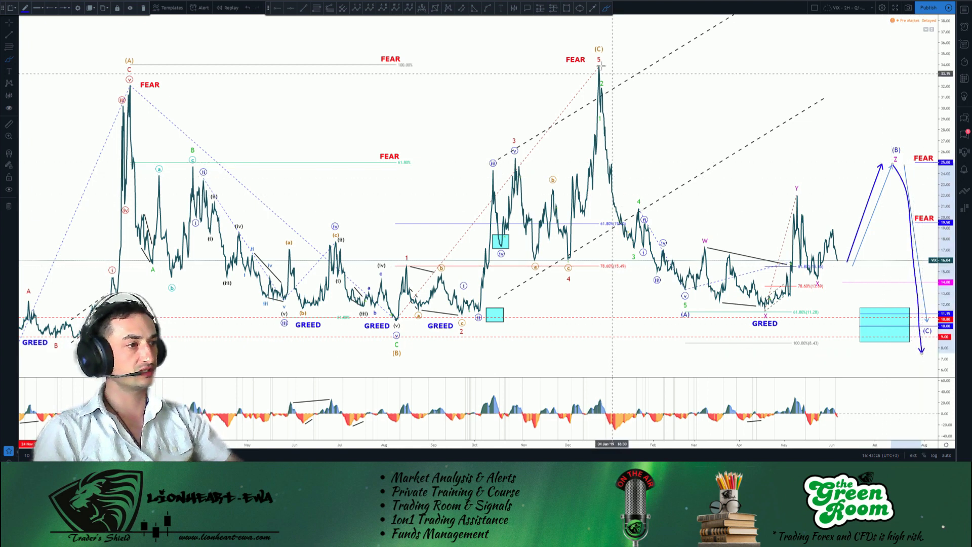
pyautogui.moveTo(601, 67)
pyautogui.mouseDown()
pyautogui.moveTo(716, 218)
pyautogui.moveTo(749, 307)
pyautogui.moveTo(565, 220)
pyautogui.moveTo(552, 74)
pyautogui.mouseUp()
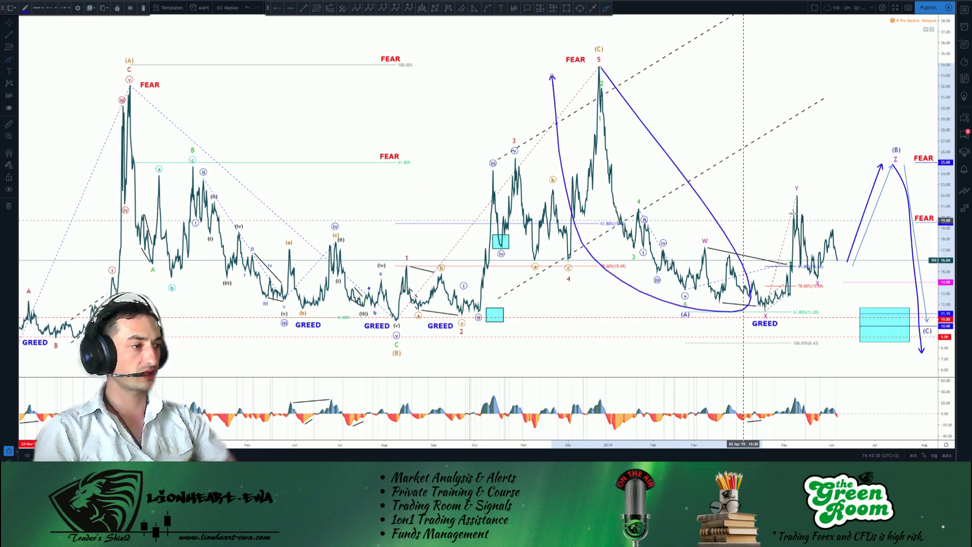
pyautogui.hotkey('ctrl', 'z')
pyautogui.hotkey('ctrl', 'z')
pyautogui.hotkey('ctrl', 'z')
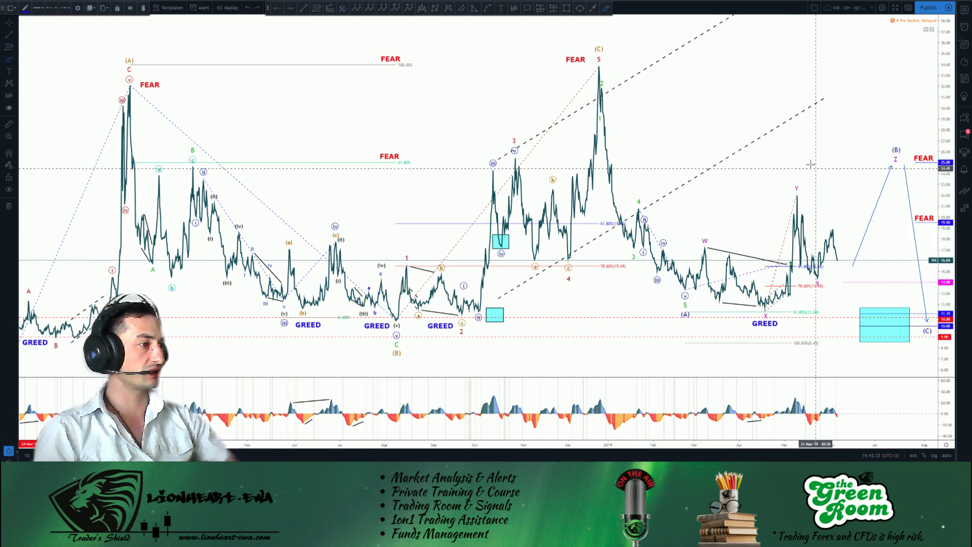
pyautogui.press('Escape')
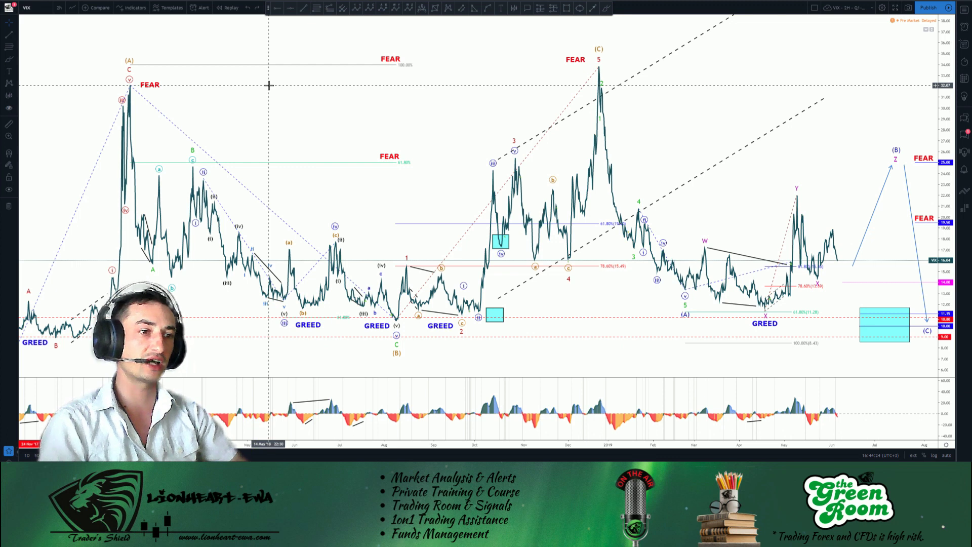
pyautogui.rightClick(267, 85)
pyautogui.click(259, 87)
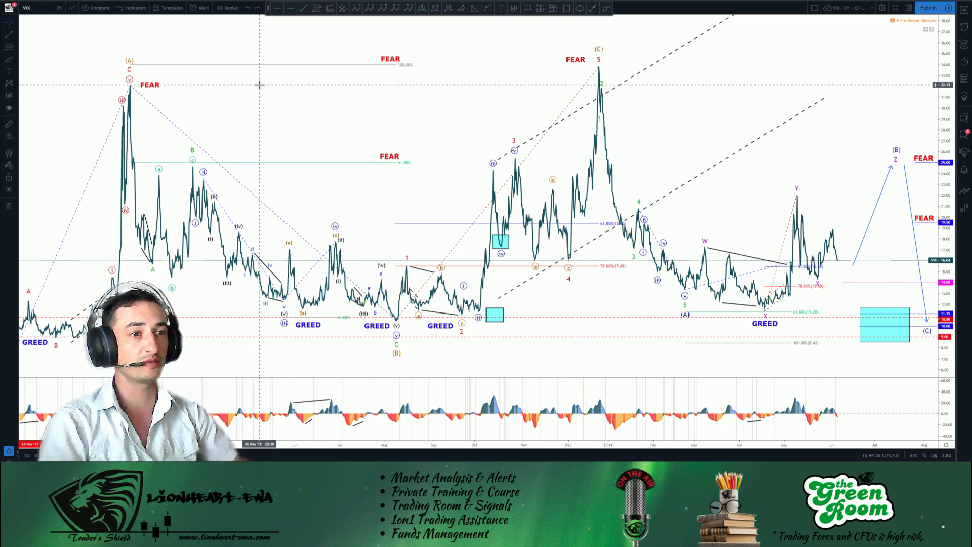
pyautogui.rightClick(260, 85)
pyautogui.click(252, 87)
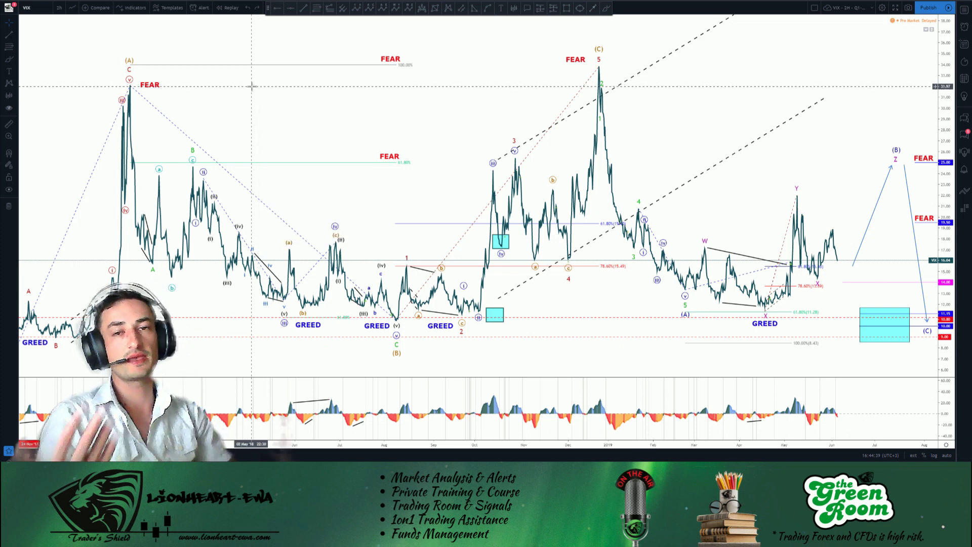